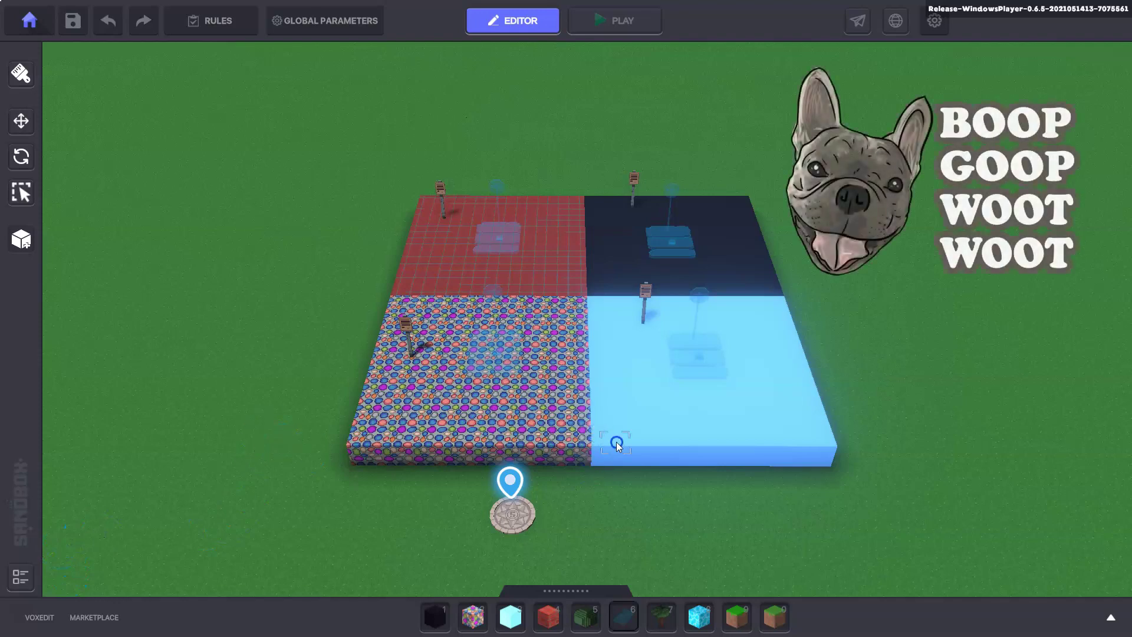
Step: Pitch the camera up and pan left to show the empty grass beside the four-platform build
right_click_drag(617, 441, 780, 358)
Step: Lay a light-blue slab on the grass with a pebble-stone slab beside it
left_click(511, 617)
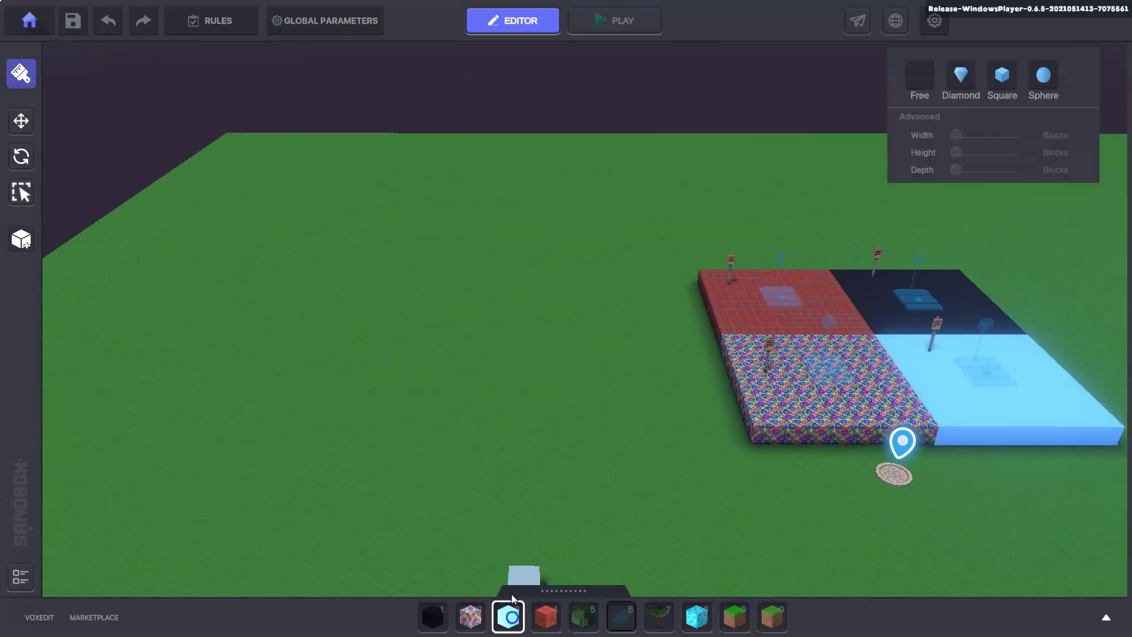
right_click_drag(511, 593, 388, 378)
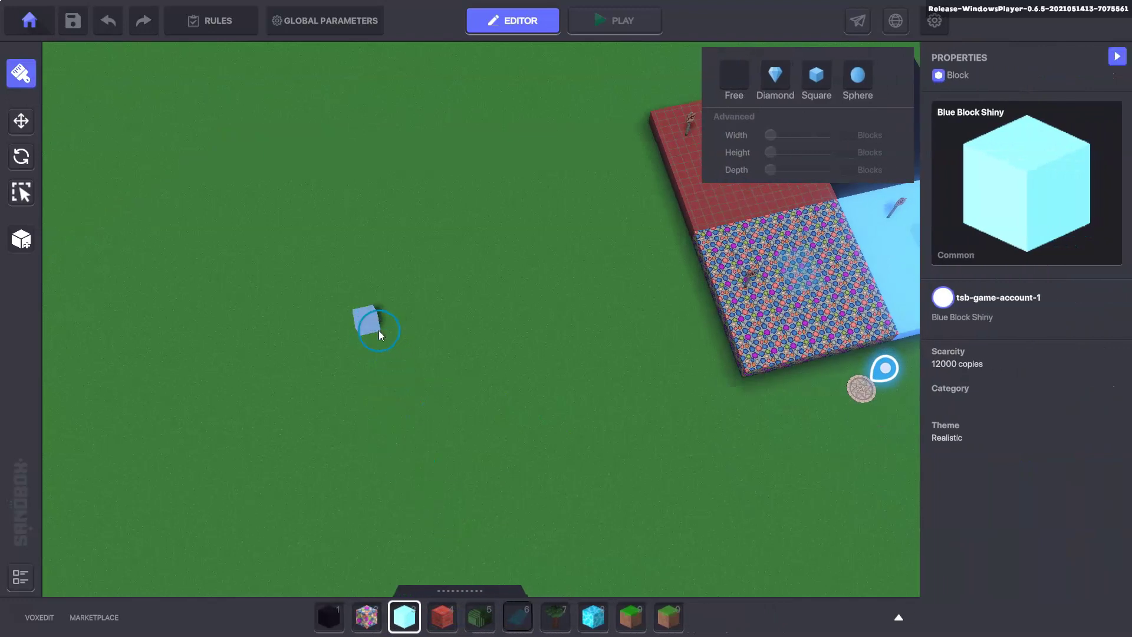
left_click_drag(379, 330, 583, 424)
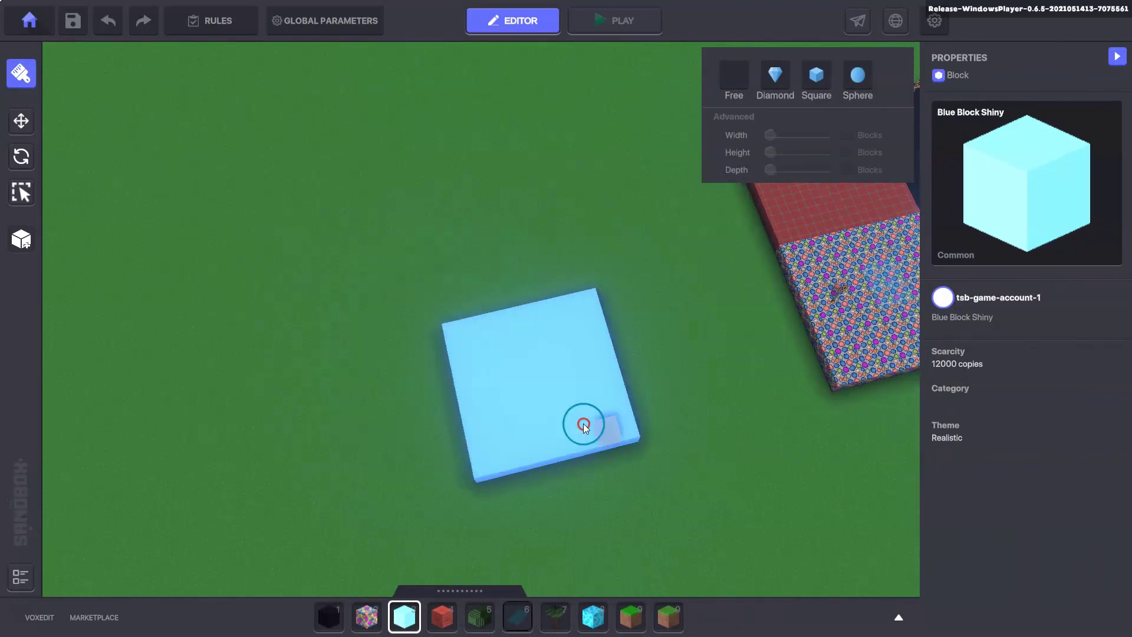
left_click(367, 616)
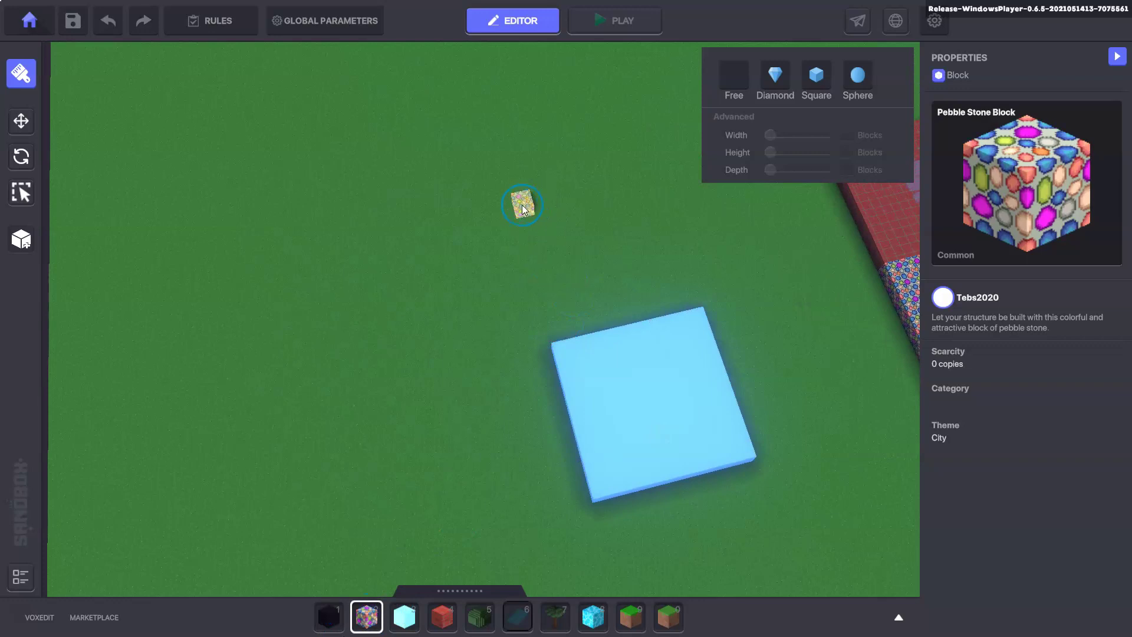
left_click_drag(530, 220, 687, 303)
right_click_drag(687, 303, 551, 156)
left_click_drag(462, 139, 446, 262)
Step: Add a Night Sky slab below the pebble one and a brick slab in the remaining corner
left_click(328, 616)
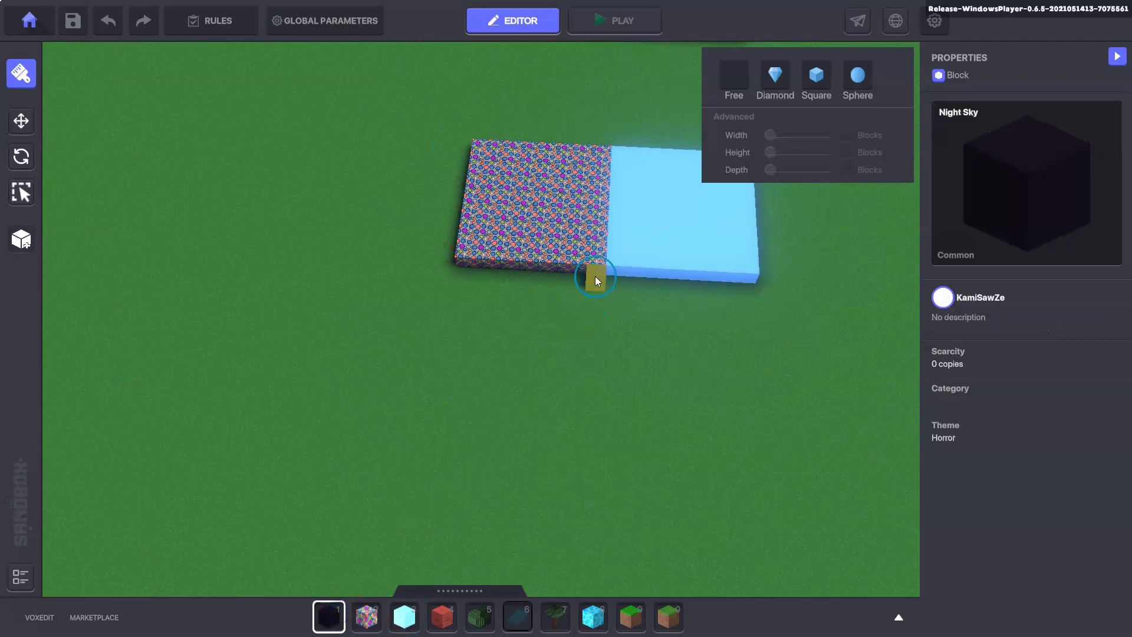
left_click_drag(602, 265, 446, 394)
right_click_drag(446, 394, 643, 469)
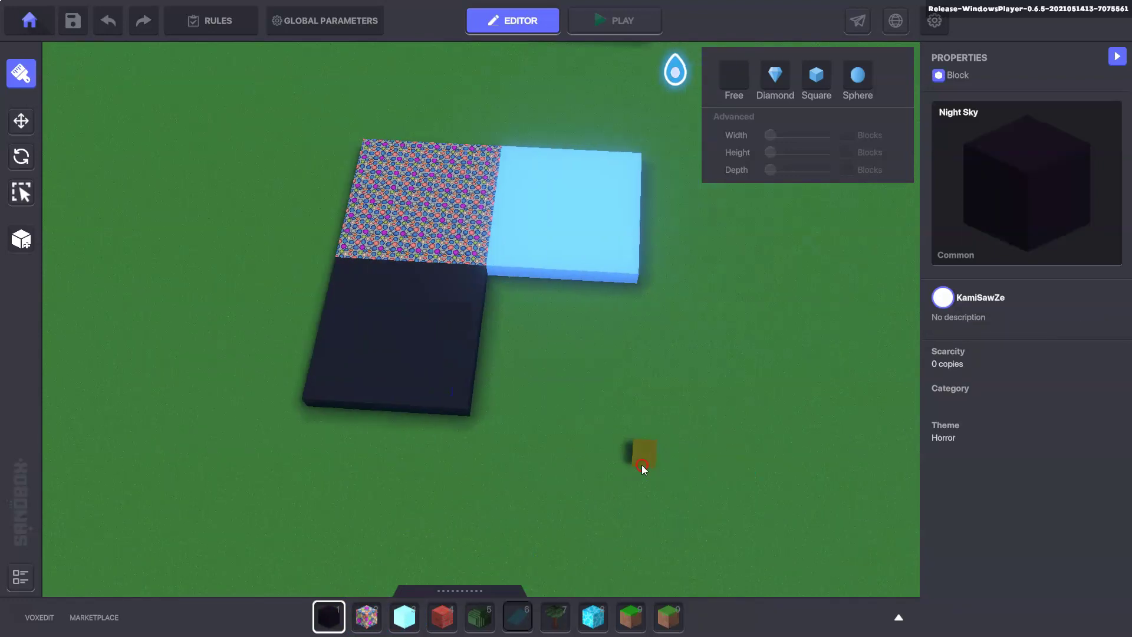
left_click(447, 624)
left_click_drag(509, 316, 637, 394)
right_click_drag(637, 394, 544, 408)
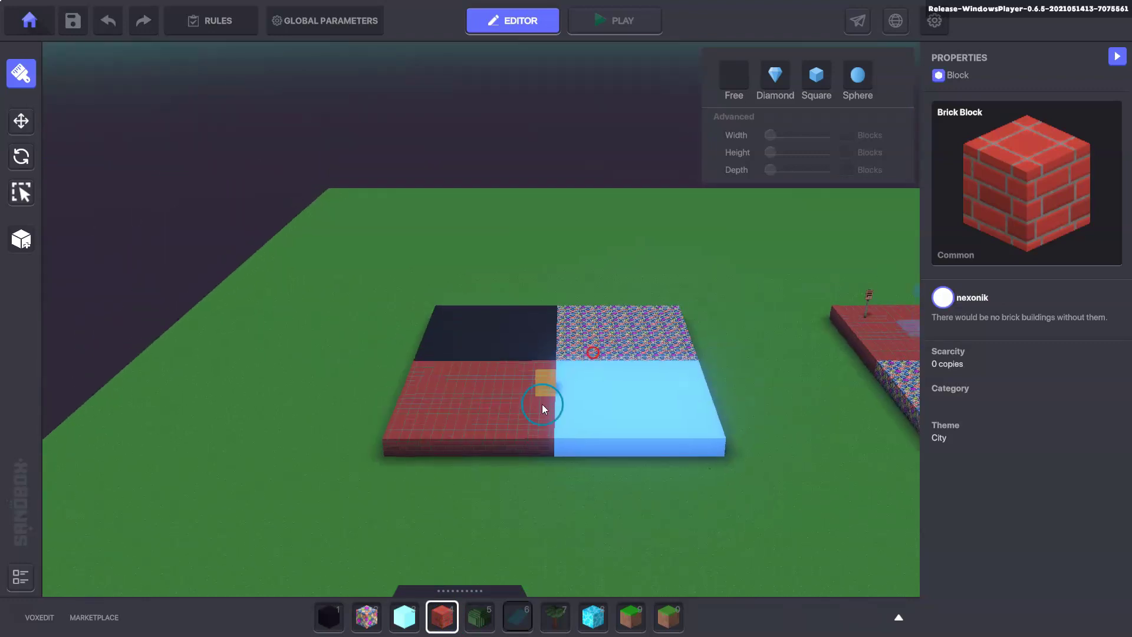
Step: Search the assets for 'sign' and pick the plain Sign from the second results page
left_click(900, 620)
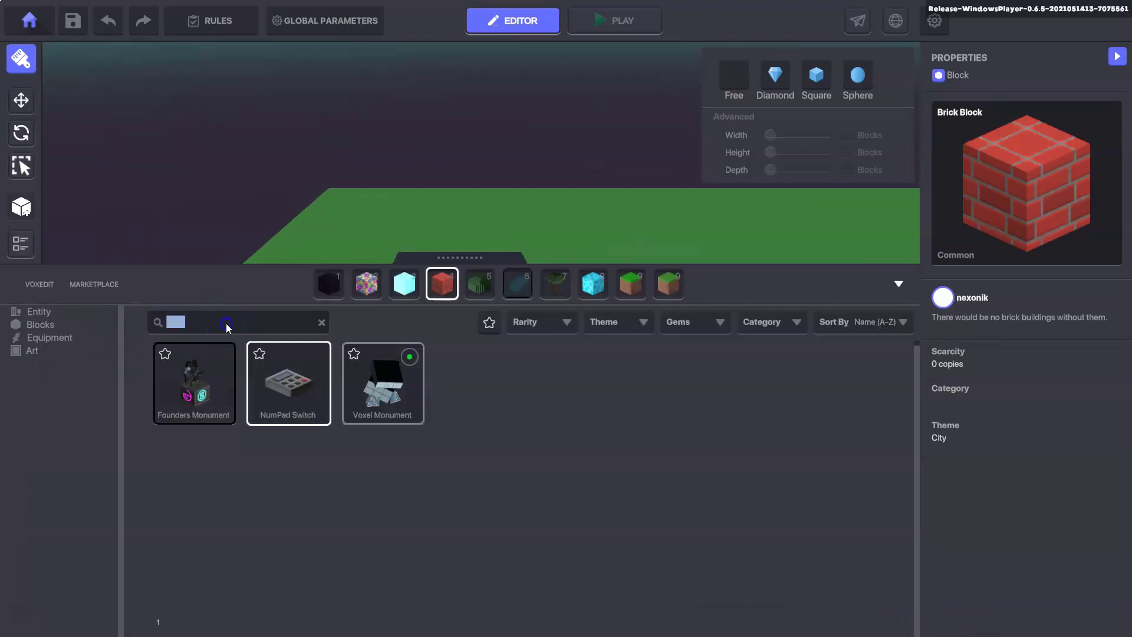
type("sign")
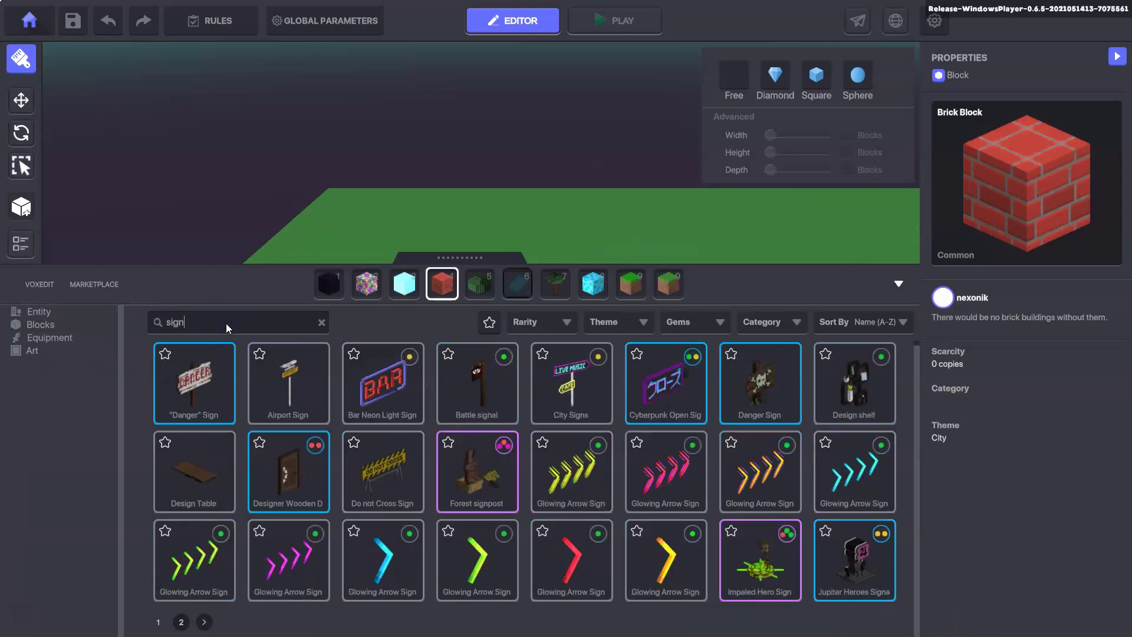
left_click(204, 622)
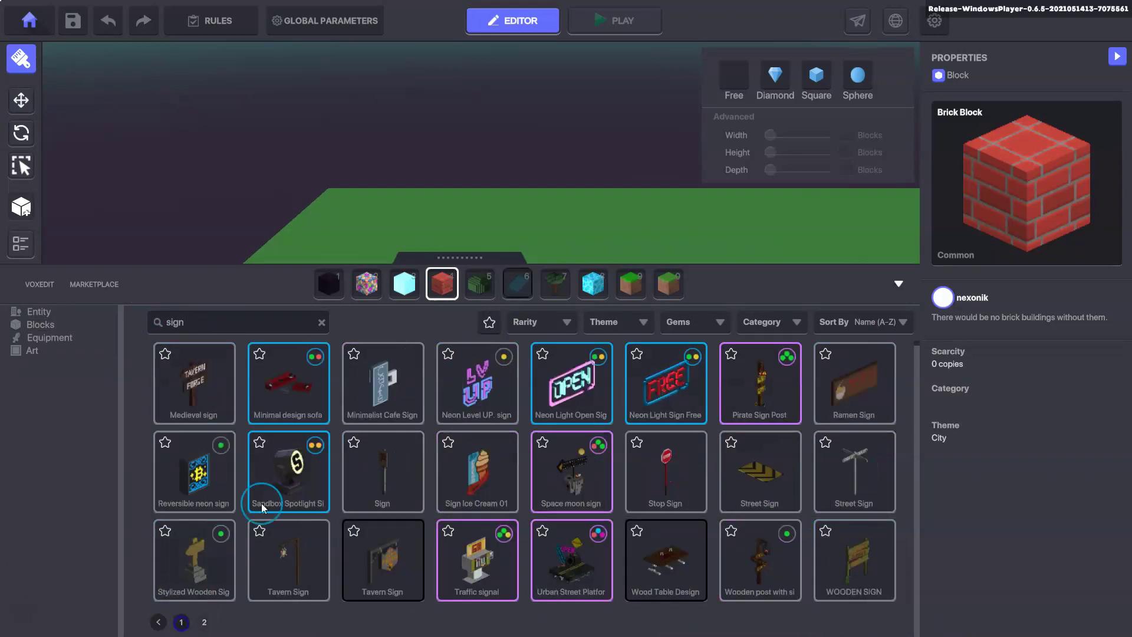
left_click(386, 469)
left_click(898, 283)
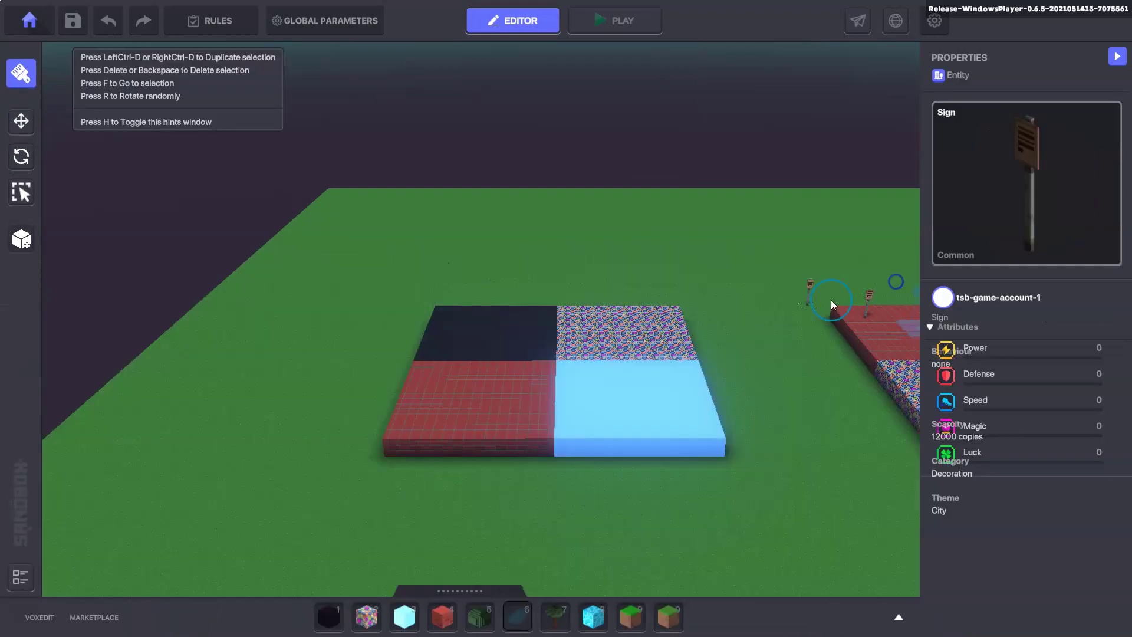
Step: Place the Sign on the brick quarter and give it the Asker behaviour
left_click(431, 385)
left_click(20, 121)
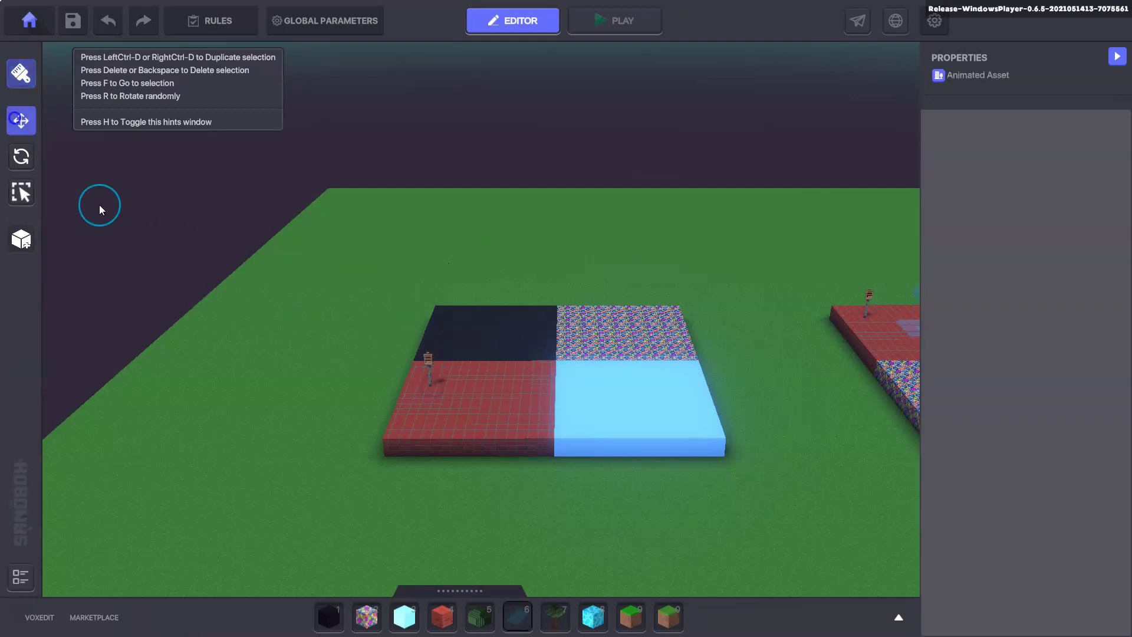
left_click(425, 354)
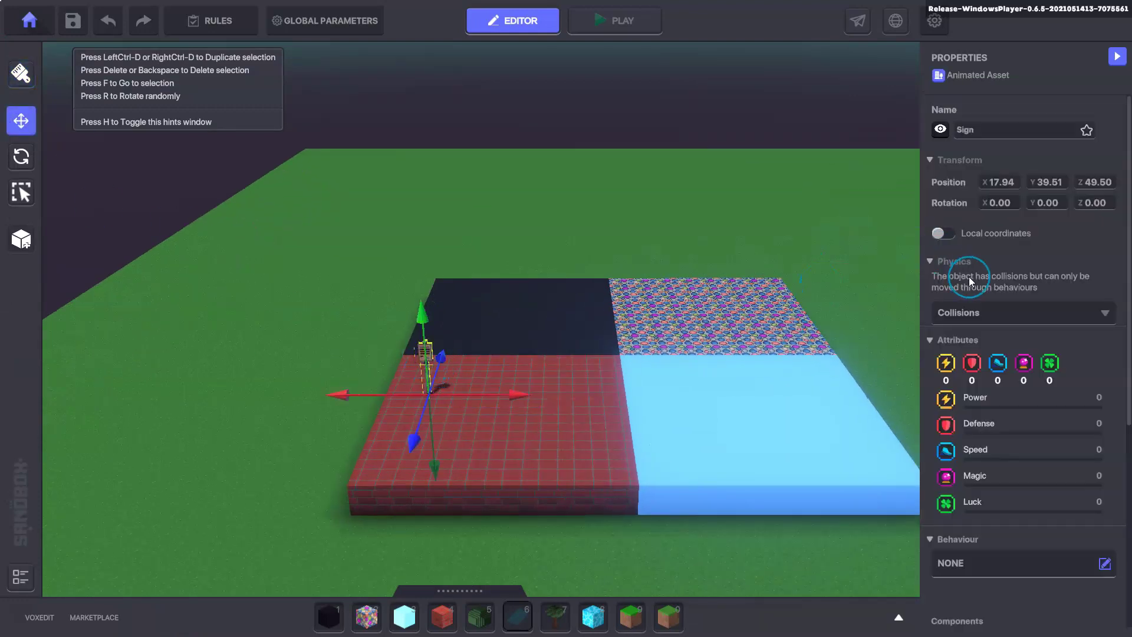
scroll(1014, 264, "down", 3)
left_click(982, 136)
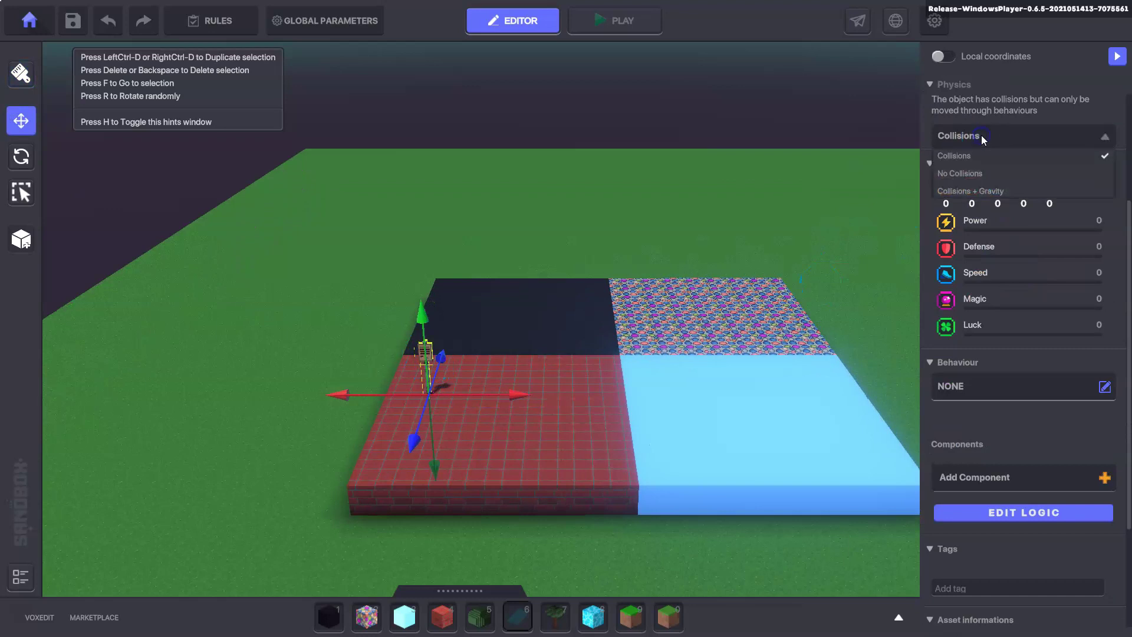
left_click(1024, 116)
left_click(962, 390)
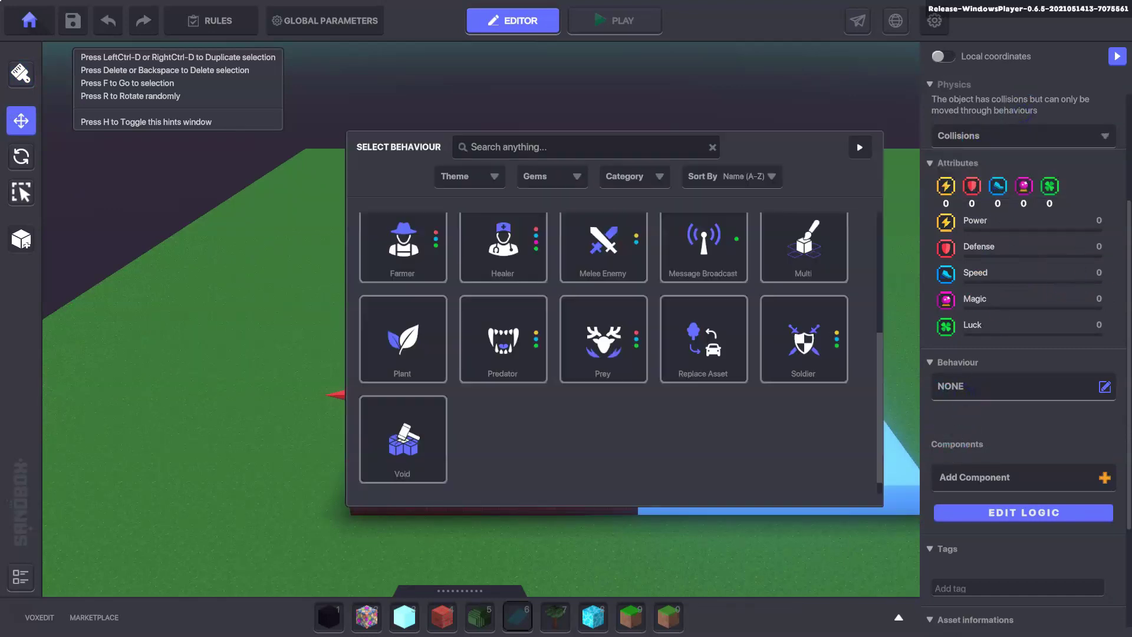
scroll(589, 321, "up", 6)
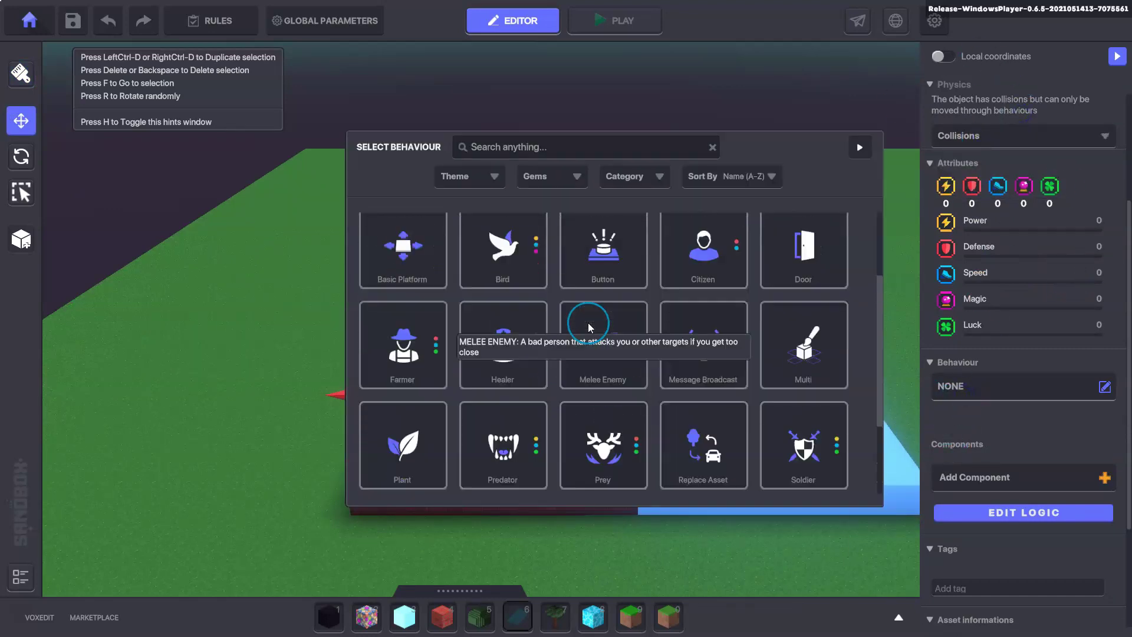
left_click(730, 237)
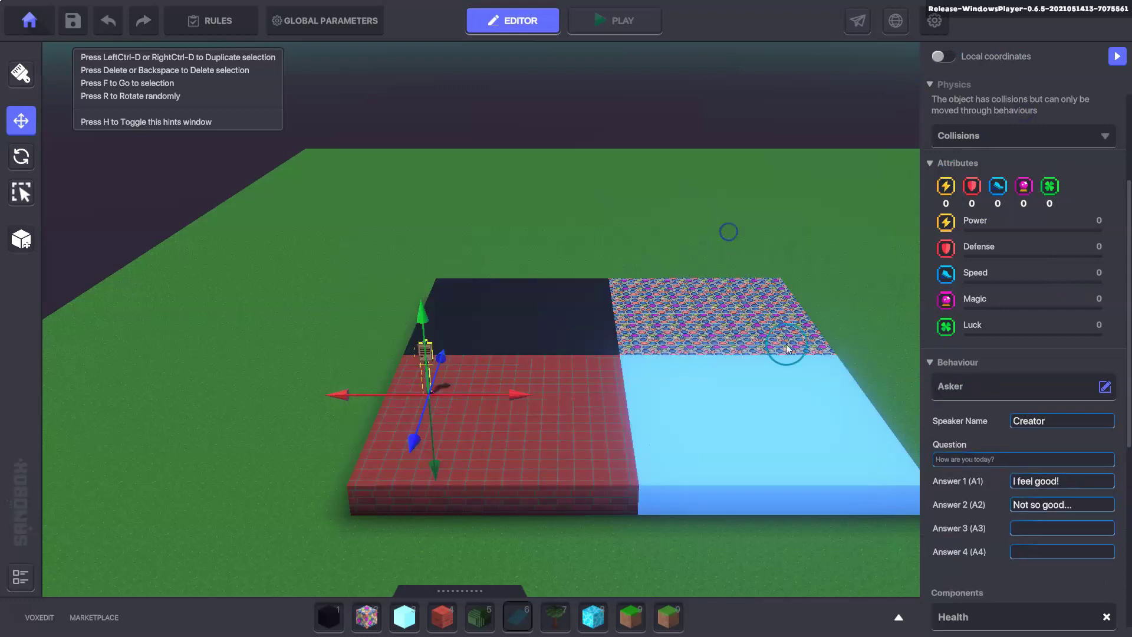
Step: Set the Asker question to 'to where?' with answers Black, Colourful, Blue and No
left_click(1007, 458)
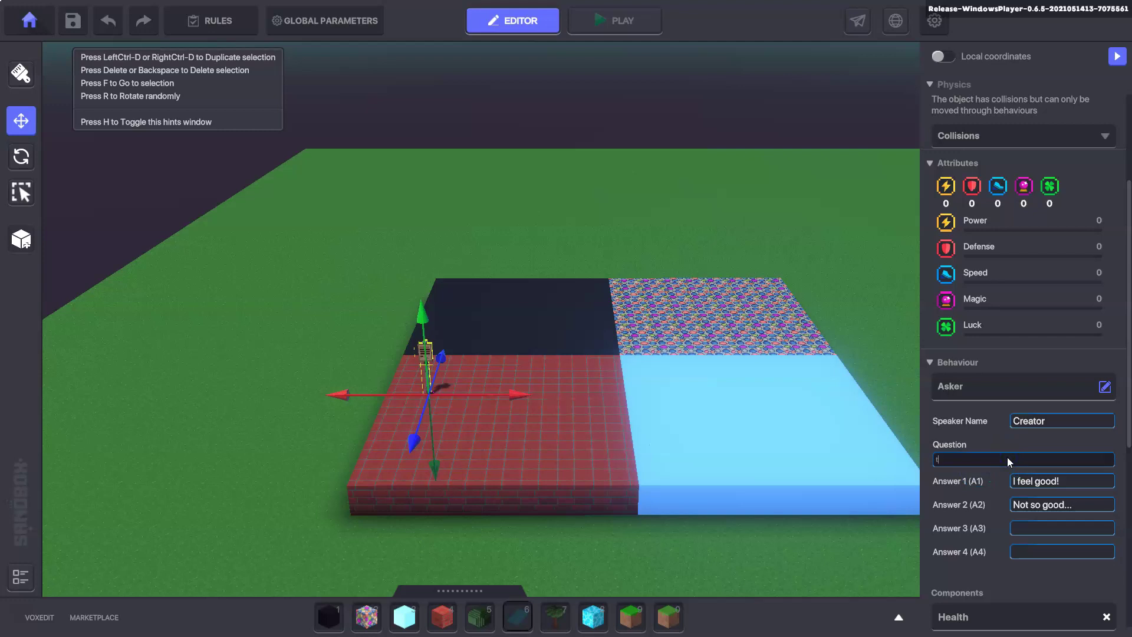
type("to where?")
left_click(1021, 478)
type("Black")
left_click(972, 532)
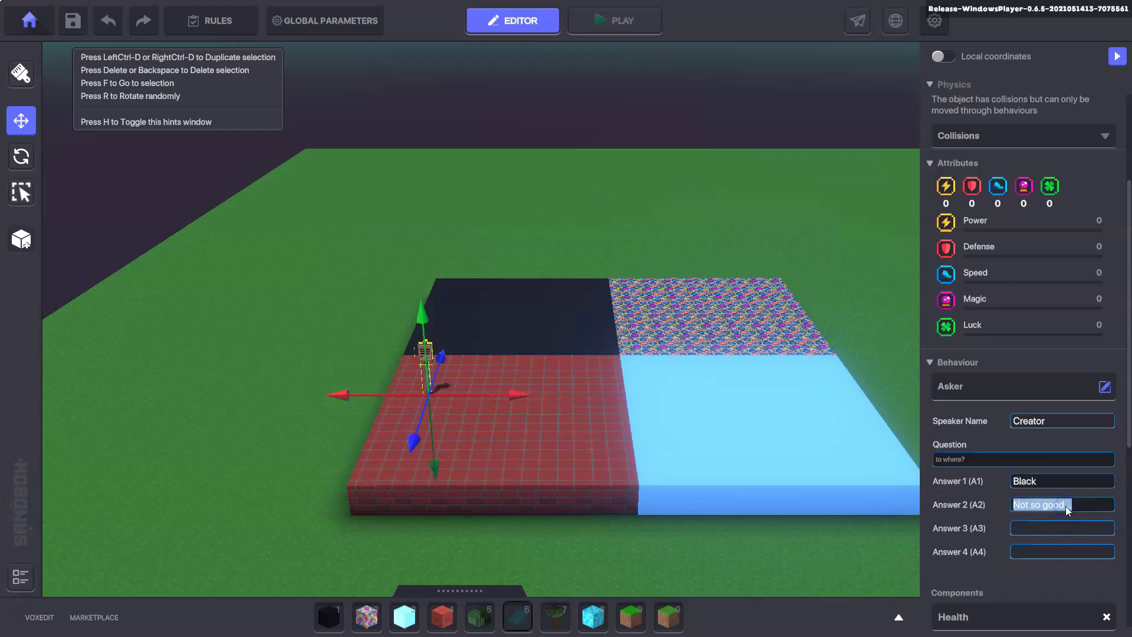
type("Colourful")
left_click(1052, 526)
type("Bl")
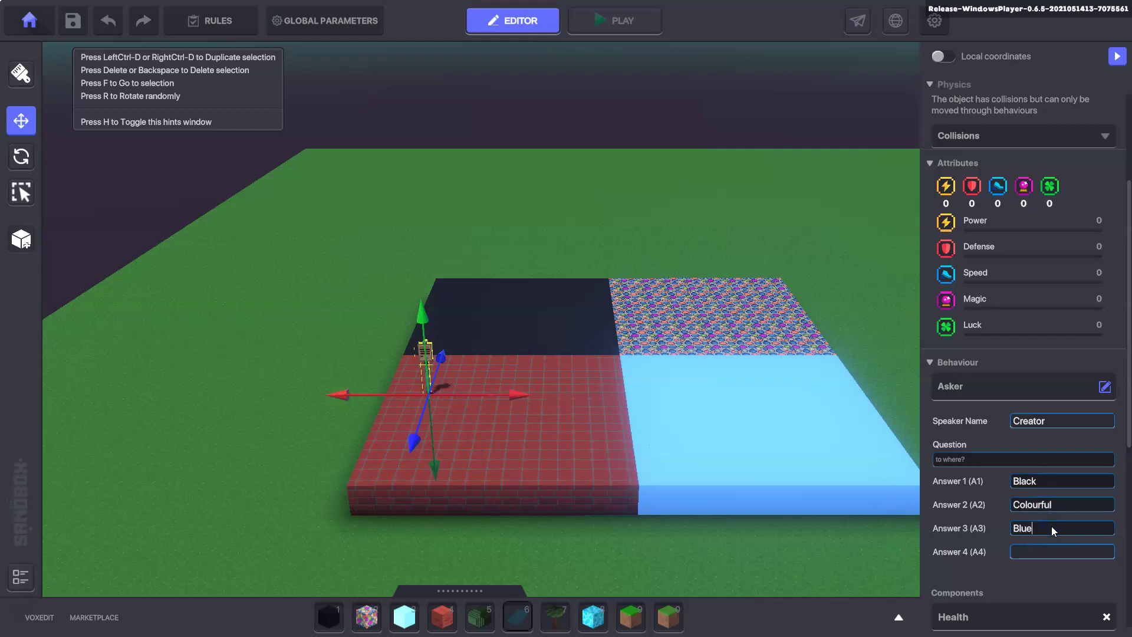
type("ue")
left_click(1052, 549)
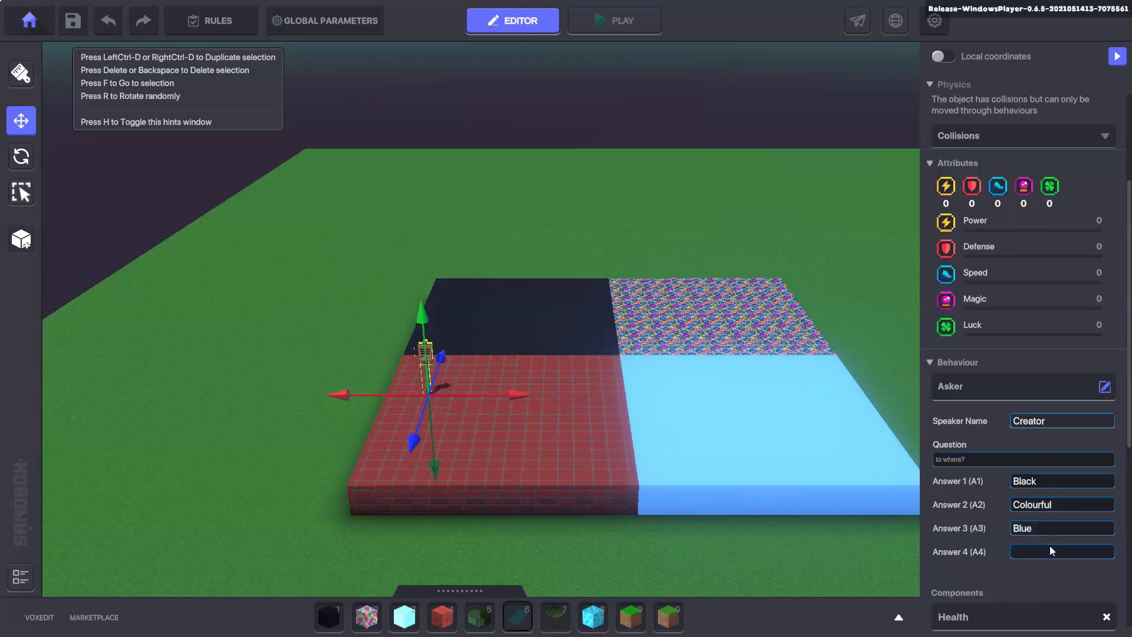
scroll(1038, 496, "down", 3)
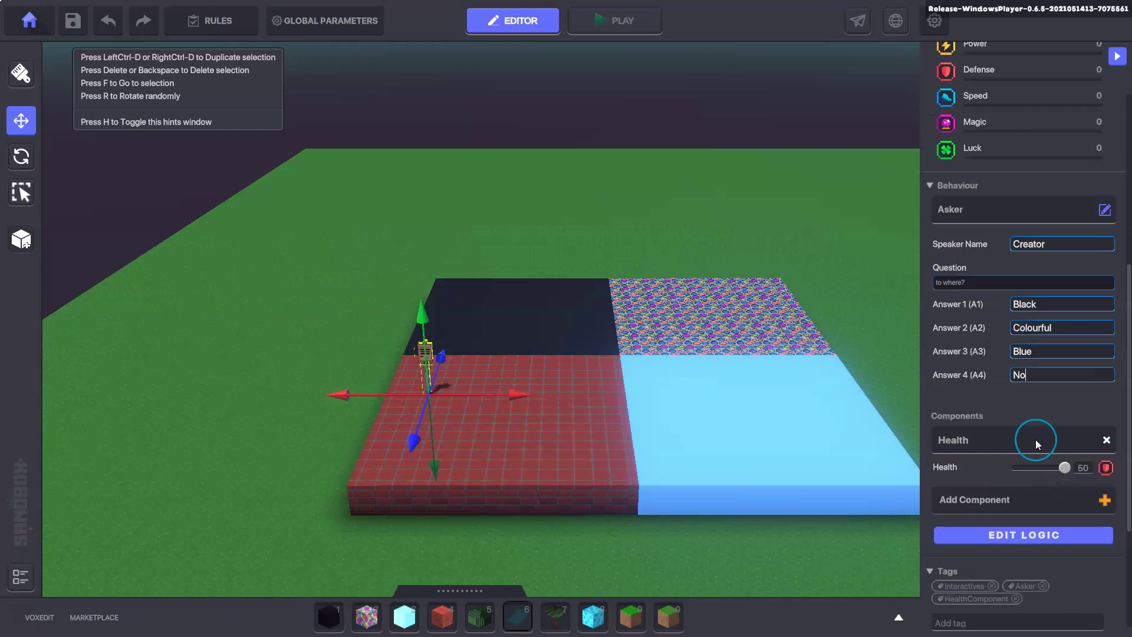
Step: Remove the sign's Health component and have answers 1 and 2 send Black and Colourful
left_click(1109, 440)
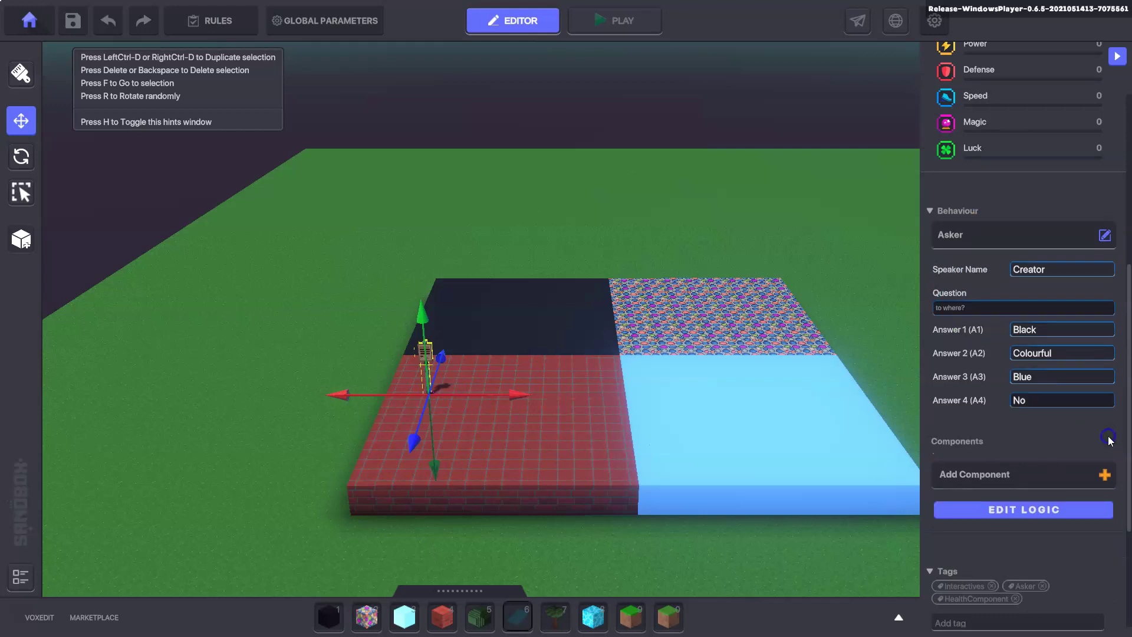
left_click(1017, 505)
scroll(1031, 390, "down", 3)
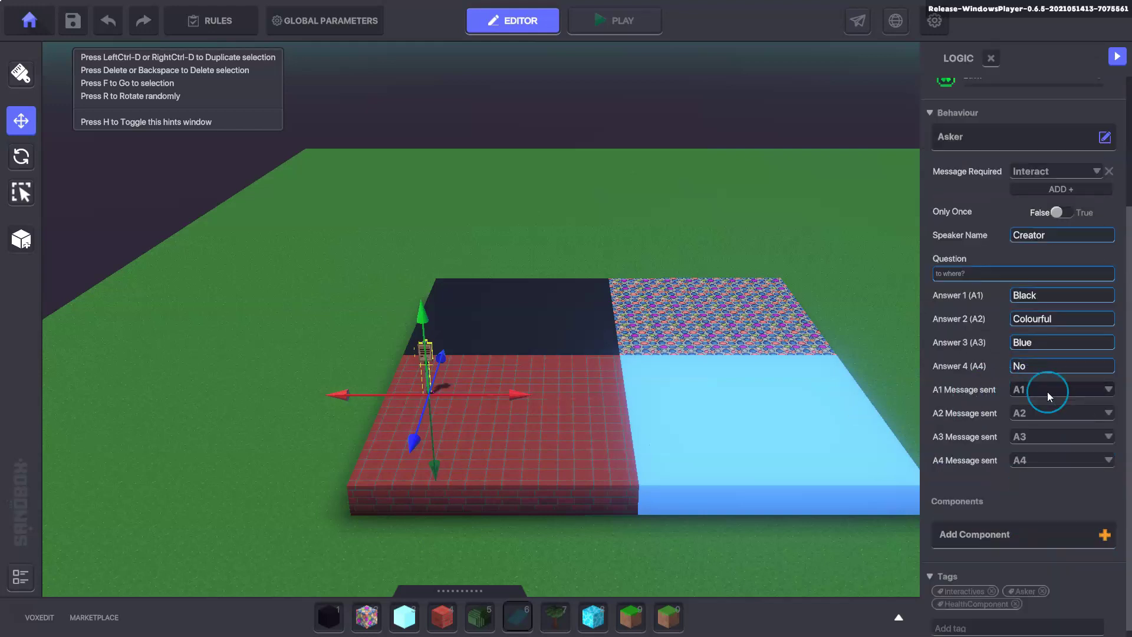
left_click(1024, 386)
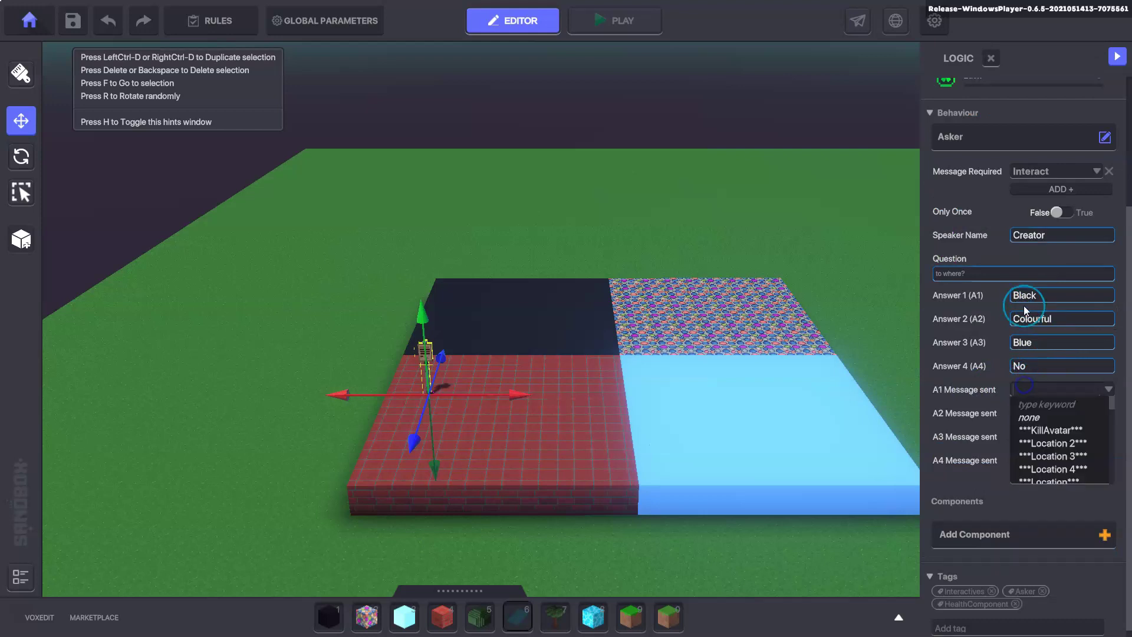
type("B")
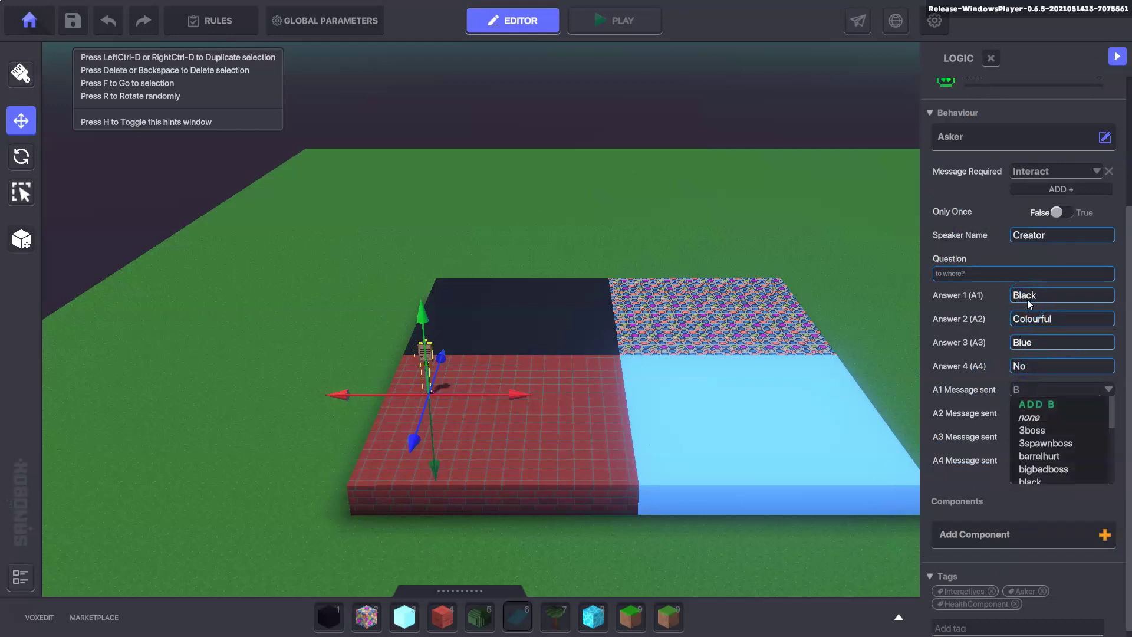
type("l")
left_click(1031, 443)
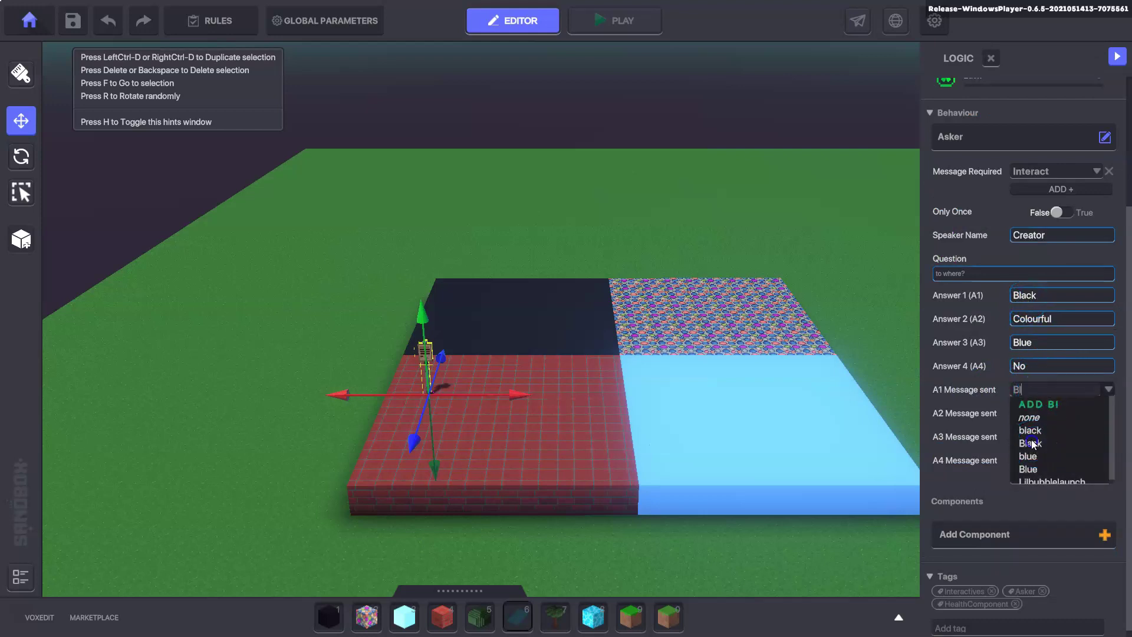
left_click(1035, 413)
type("Co")
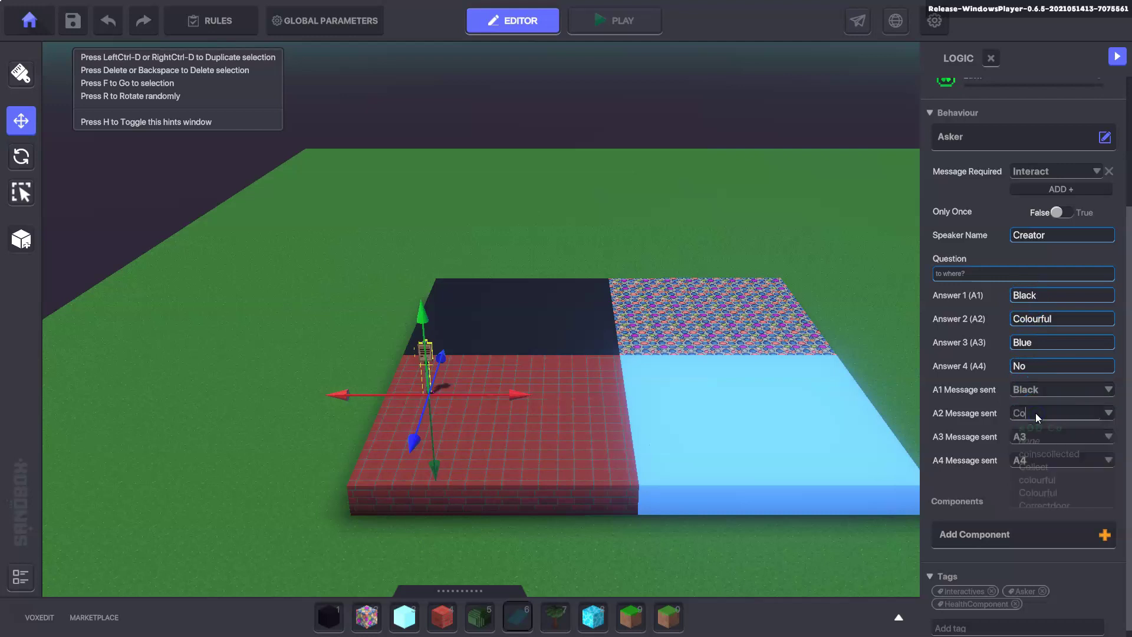
type("lourful")
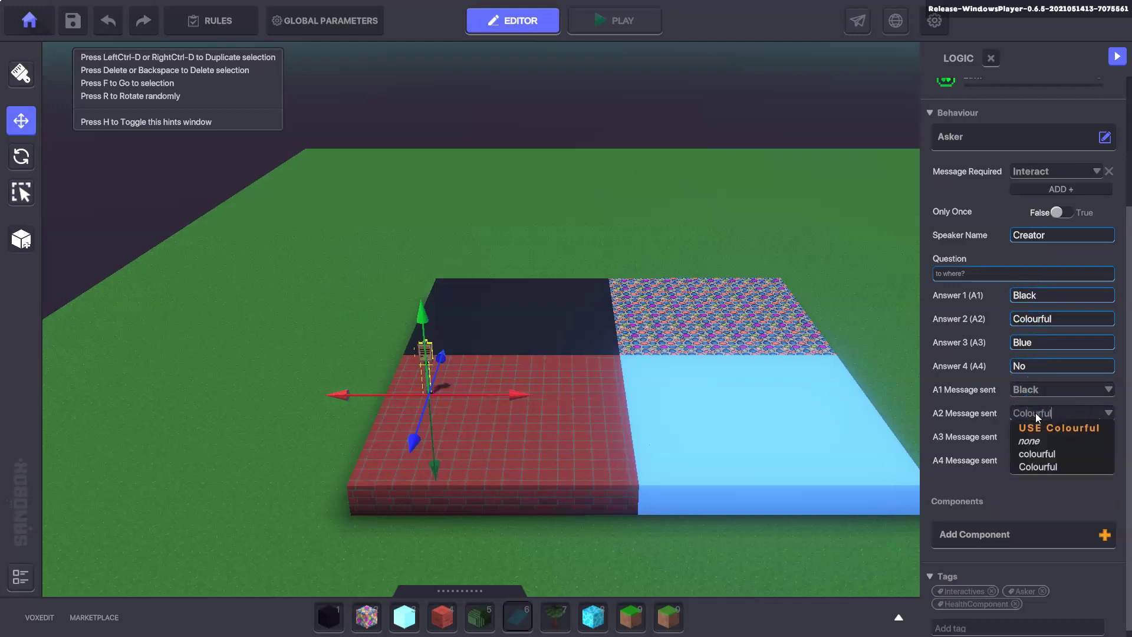
left_click(1032, 428)
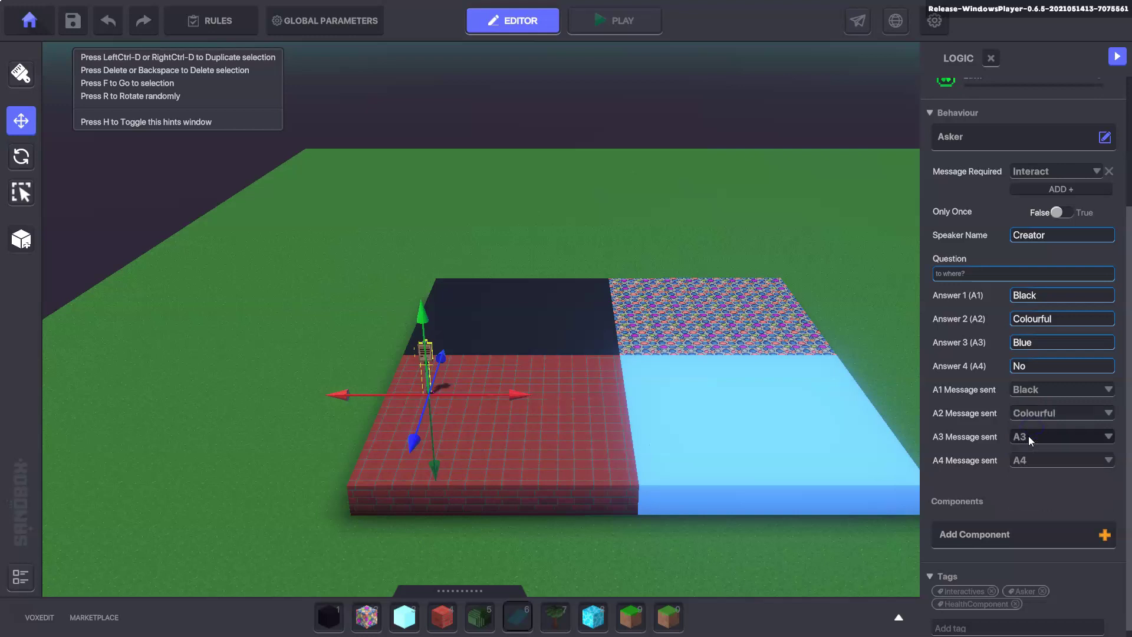
Step: Make the third answer send Blue and leave the fourth answer sending no message
left_click(1029, 437)
type("Blue")
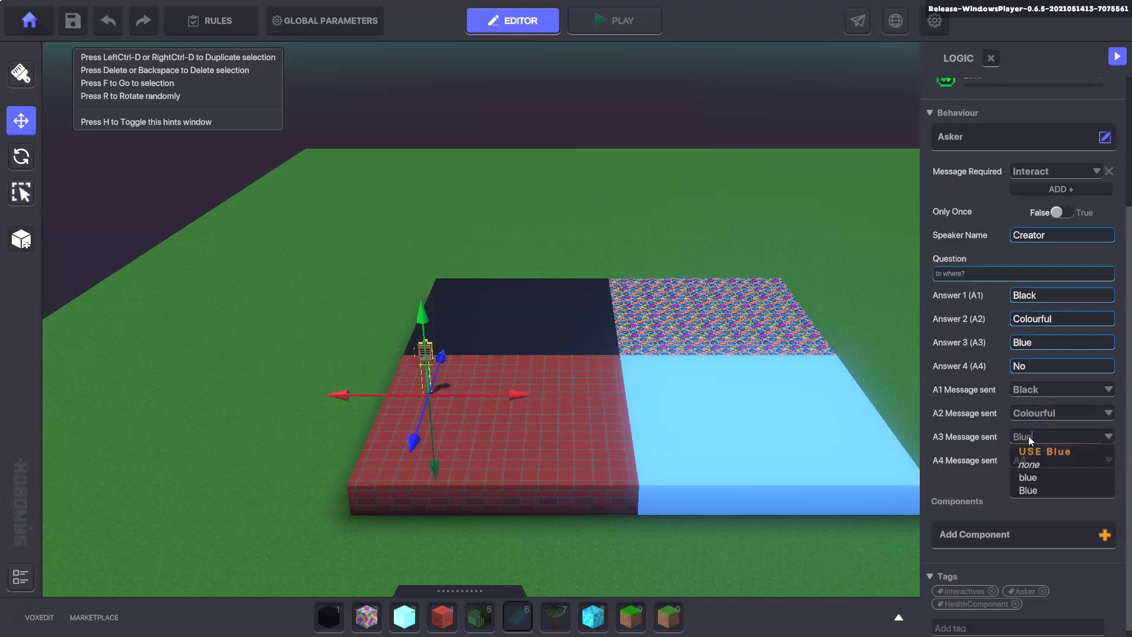
left_click(1030, 457)
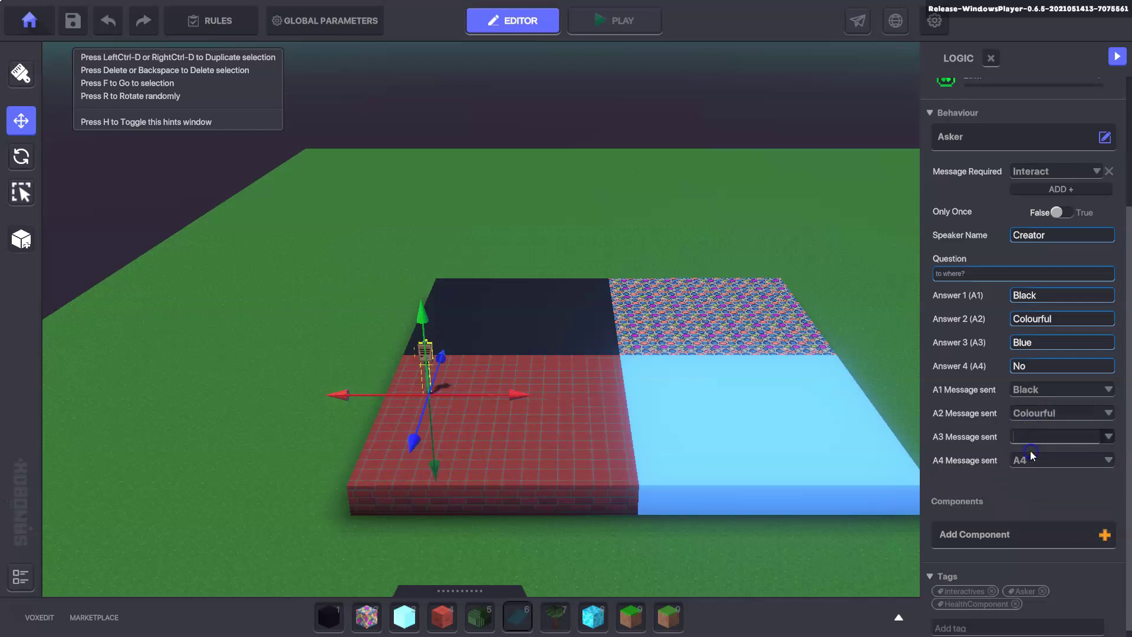
left_click(1029, 461)
left_click(1029, 489)
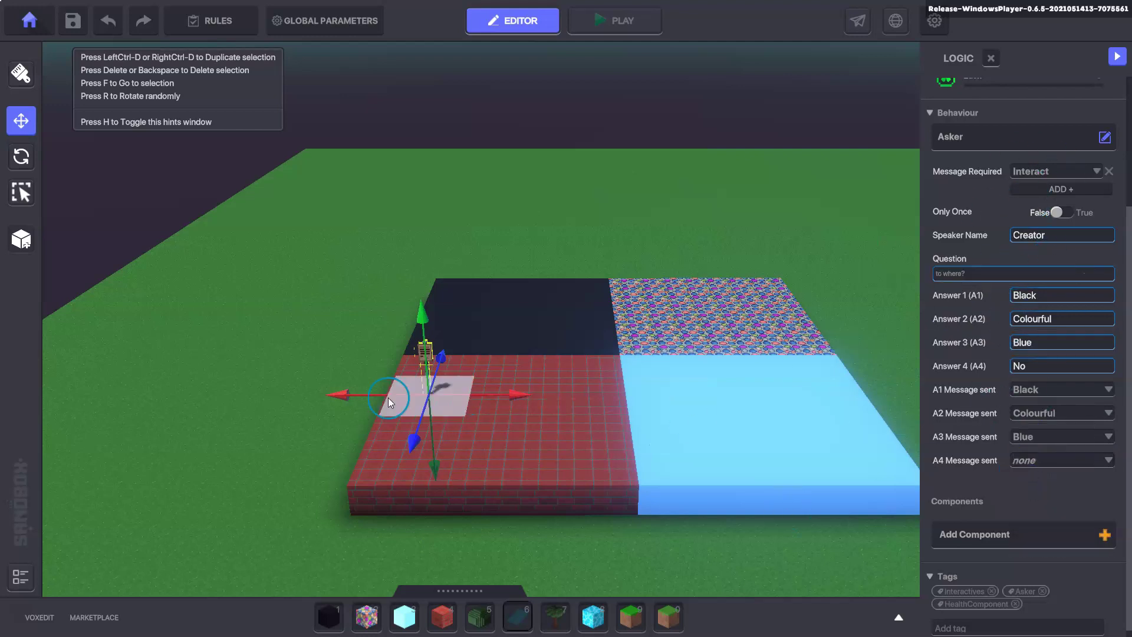
scroll(459, 424, "up", 4)
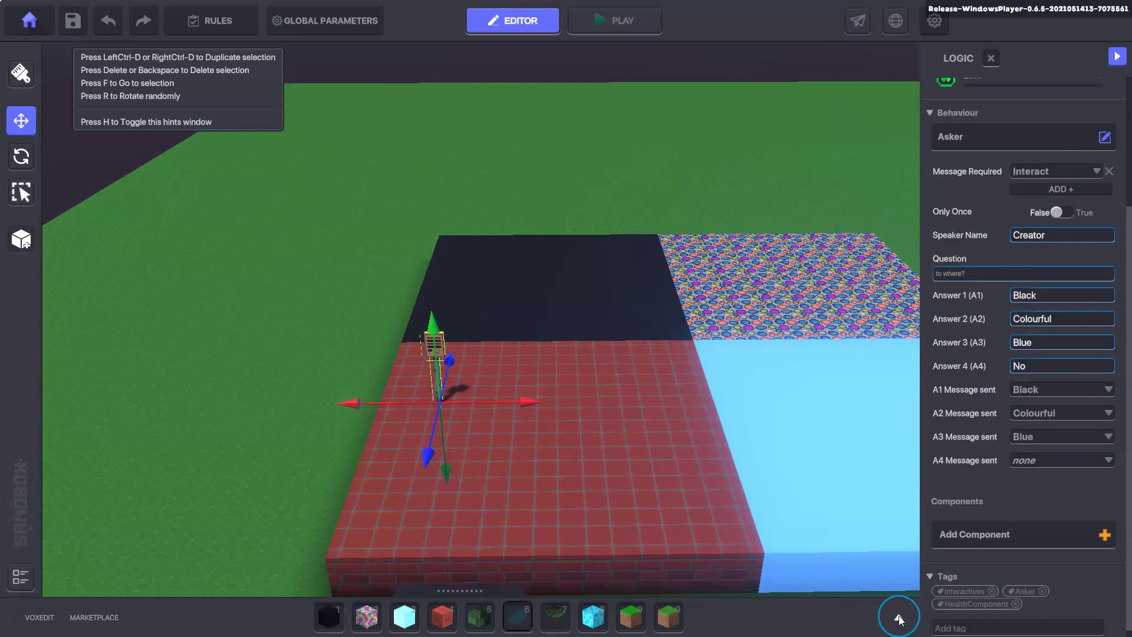
Step: Place a Stop Sign from the catalog on the red floor and select it
left_click(899, 618)
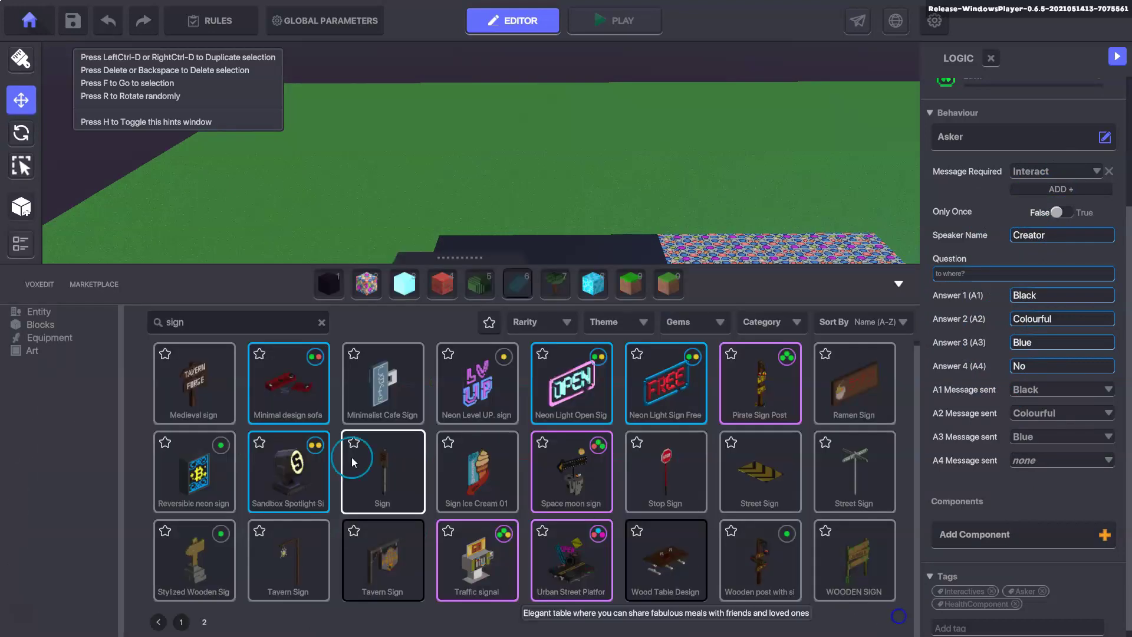
left_click(635, 483)
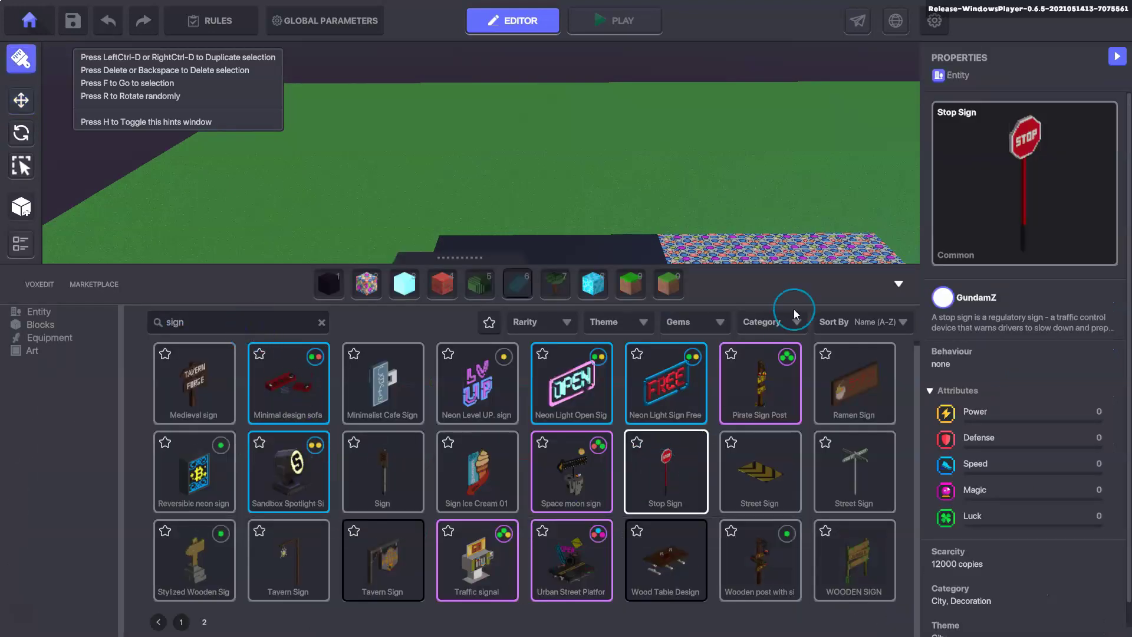
left_click(899, 286)
left_click(555, 381)
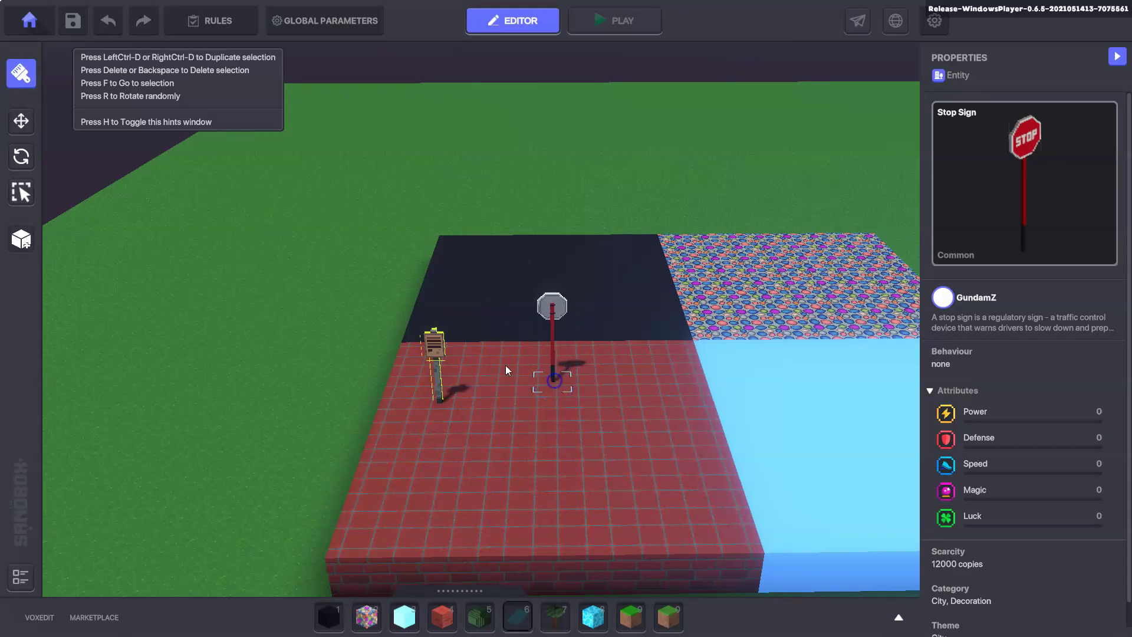
left_click(22, 121)
left_click(545, 317)
left_click(1000, 183)
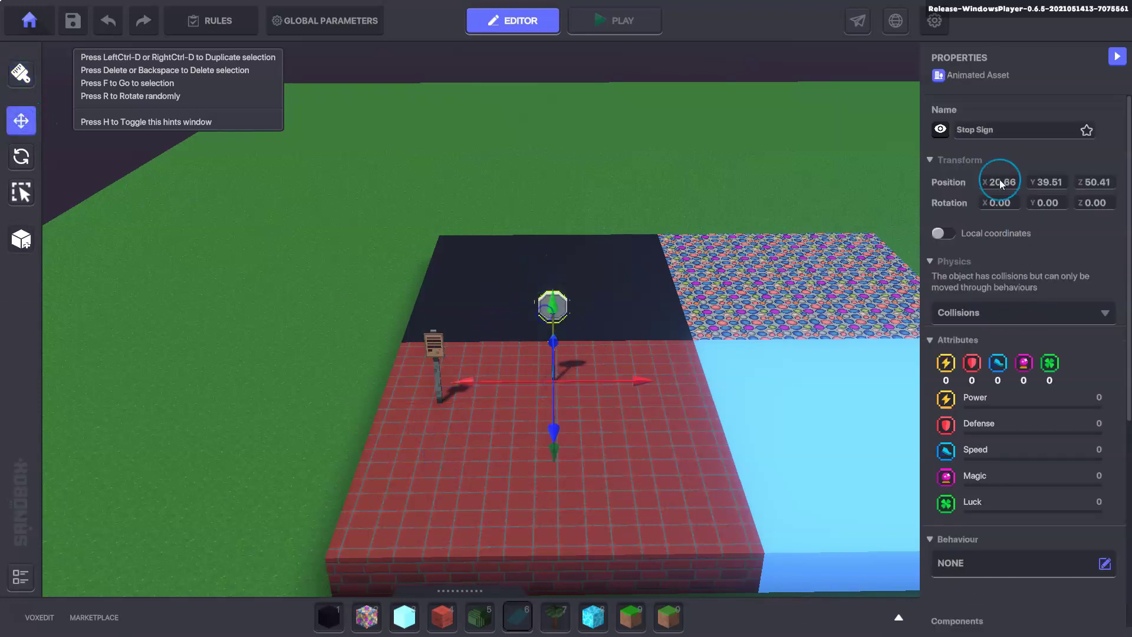
Step: Hide the Stop Sign, set No Collisions, make it an Asset Spawner with spawn offset z 0
left_click(942, 130)
left_click(1000, 313)
left_click(990, 351)
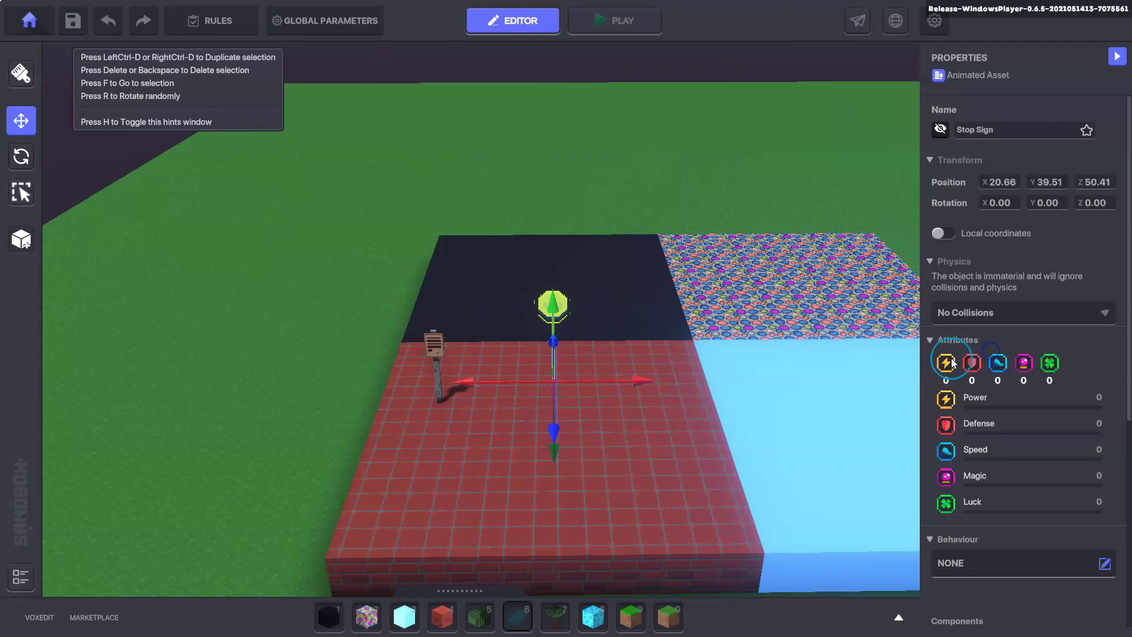
scroll(1018, 324, "down", 3)
left_click(1007, 387)
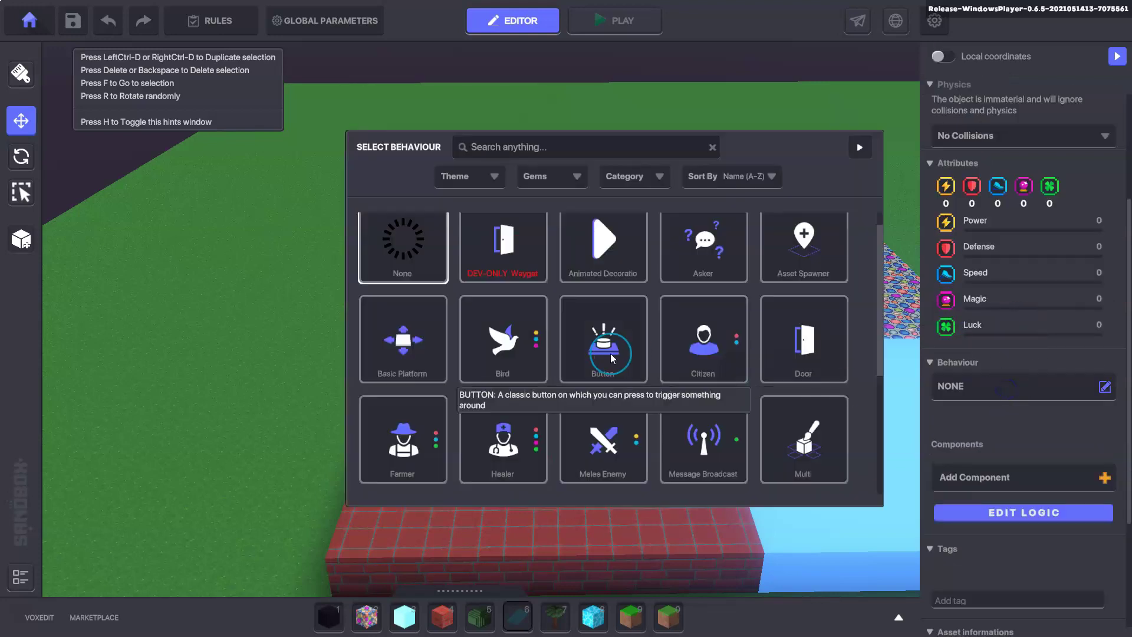
scroll(602, 330, "down", 4)
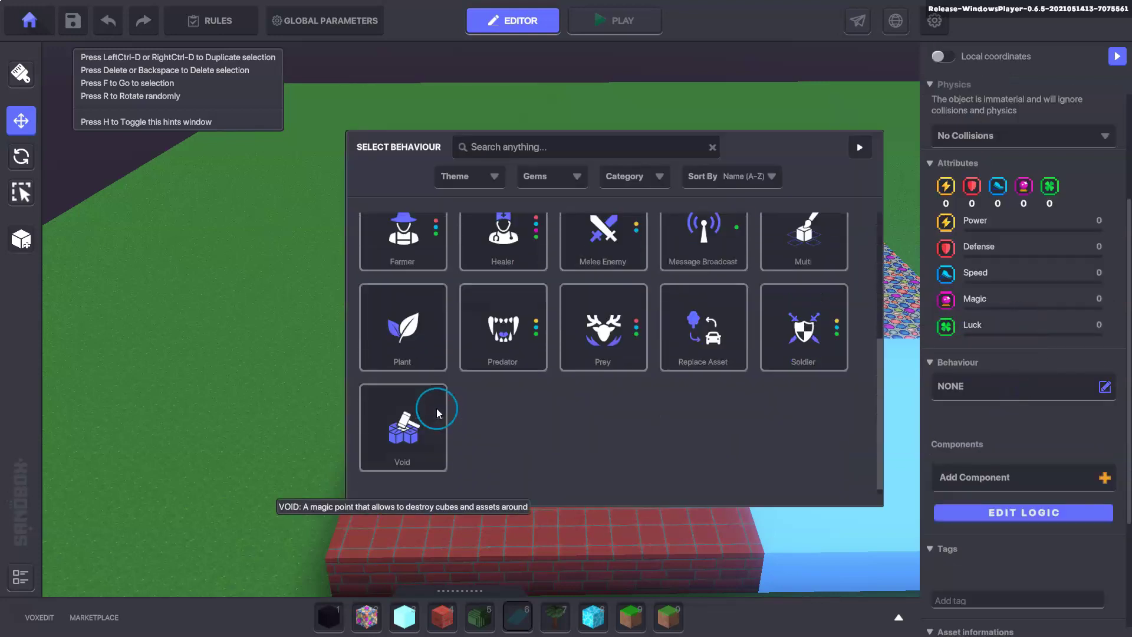
scroll(421, 398, "up", 4)
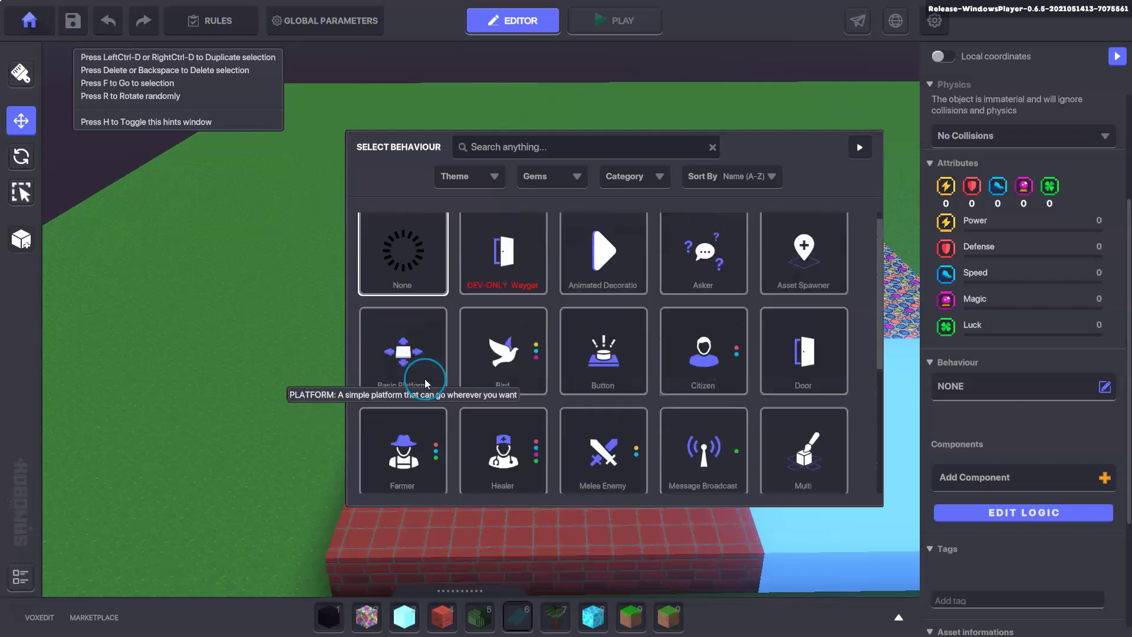
left_click(818, 254)
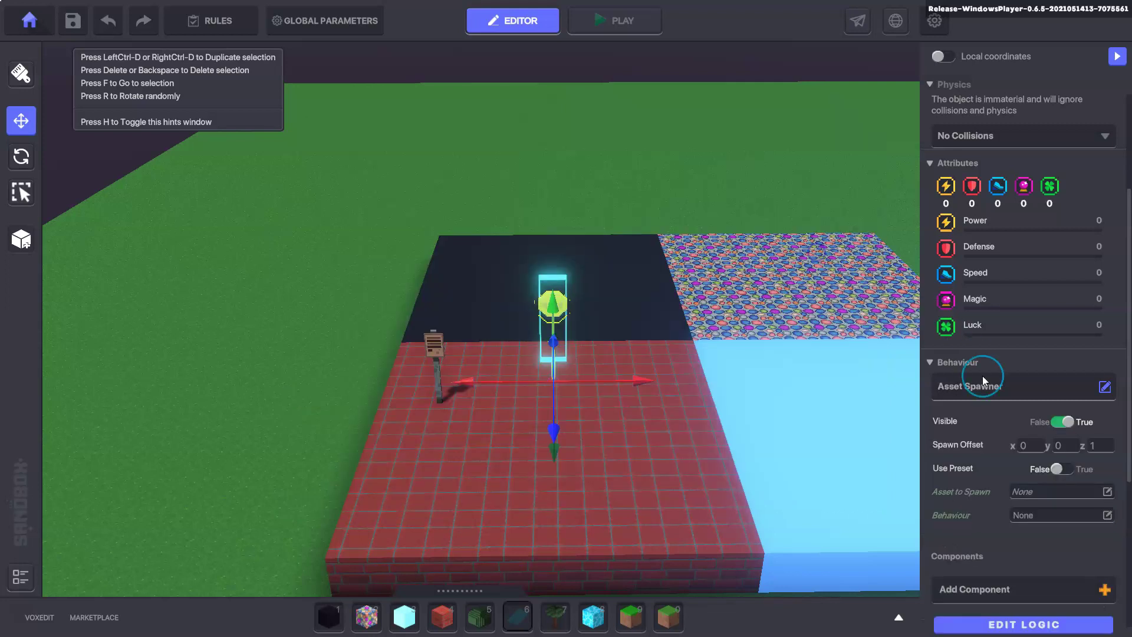
left_click(1062, 422)
left_click(1061, 422)
double_click(1094, 445)
type("0")
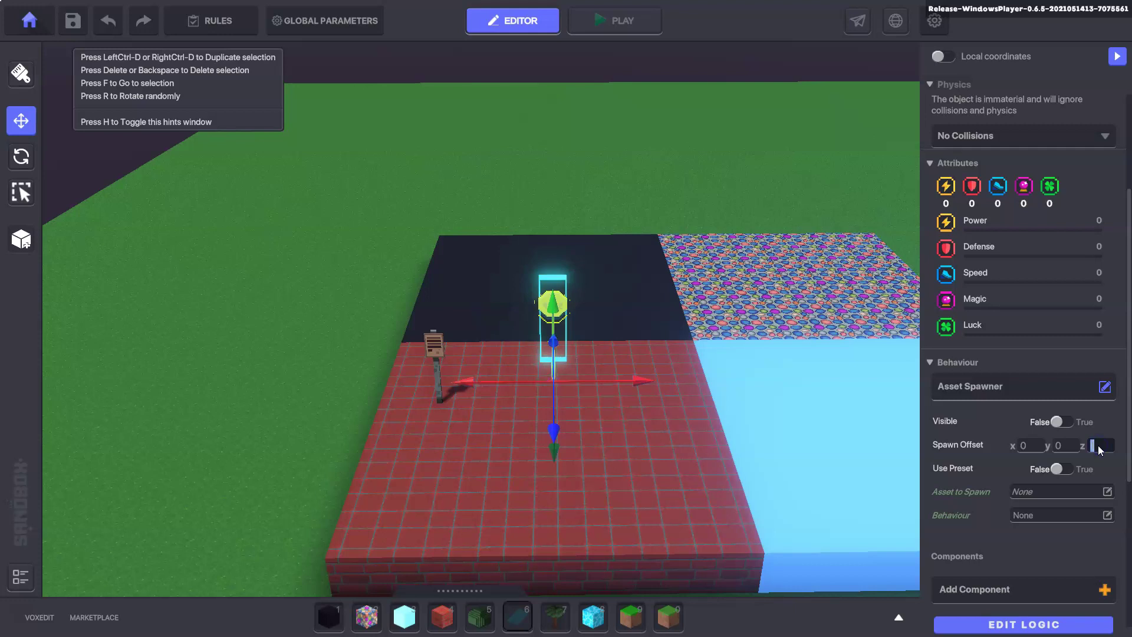
Step: Have the spawner create Flagstone 1 and tag spawned assets 'Checkpoint'
left_click(1042, 492)
type("s")
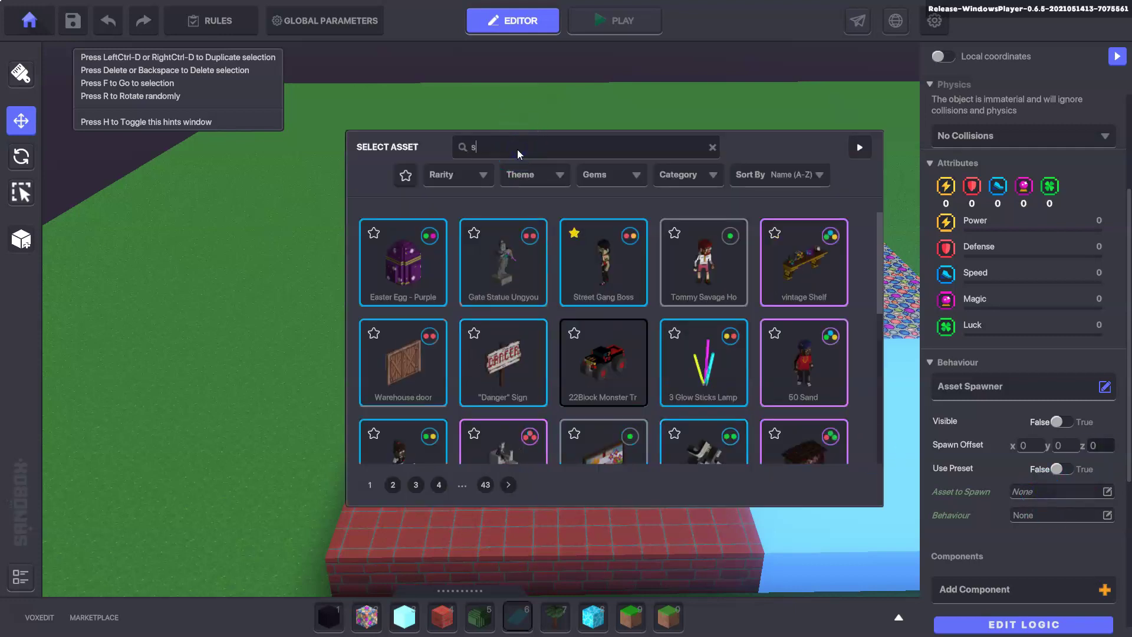
type("tone")
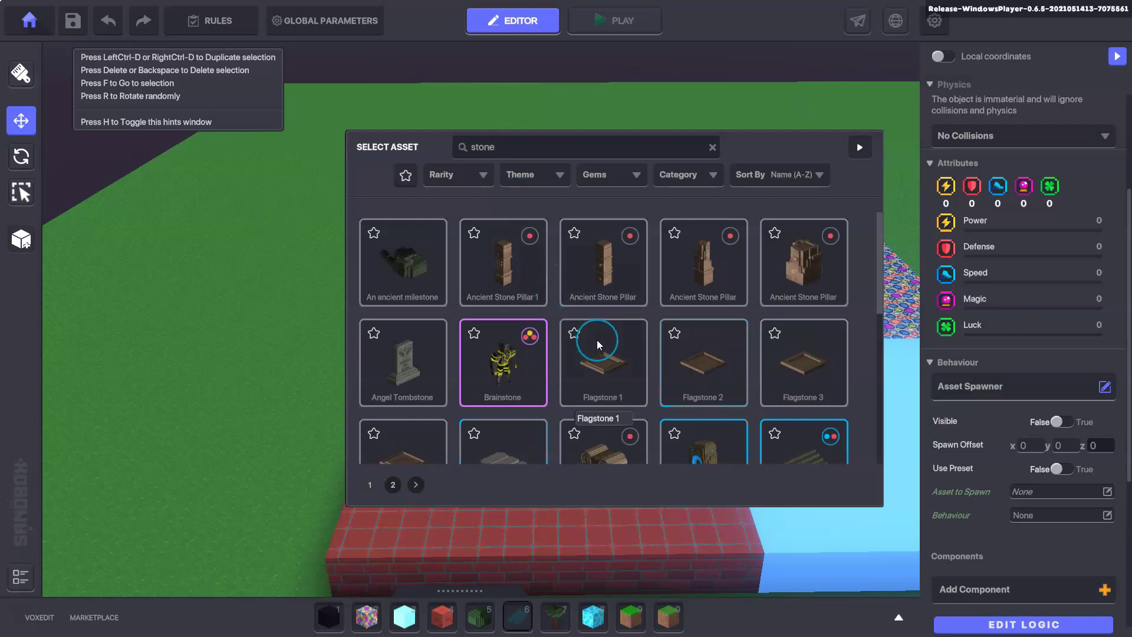
left_click(597, 340)
scroll(1003, 460, "down", 3)
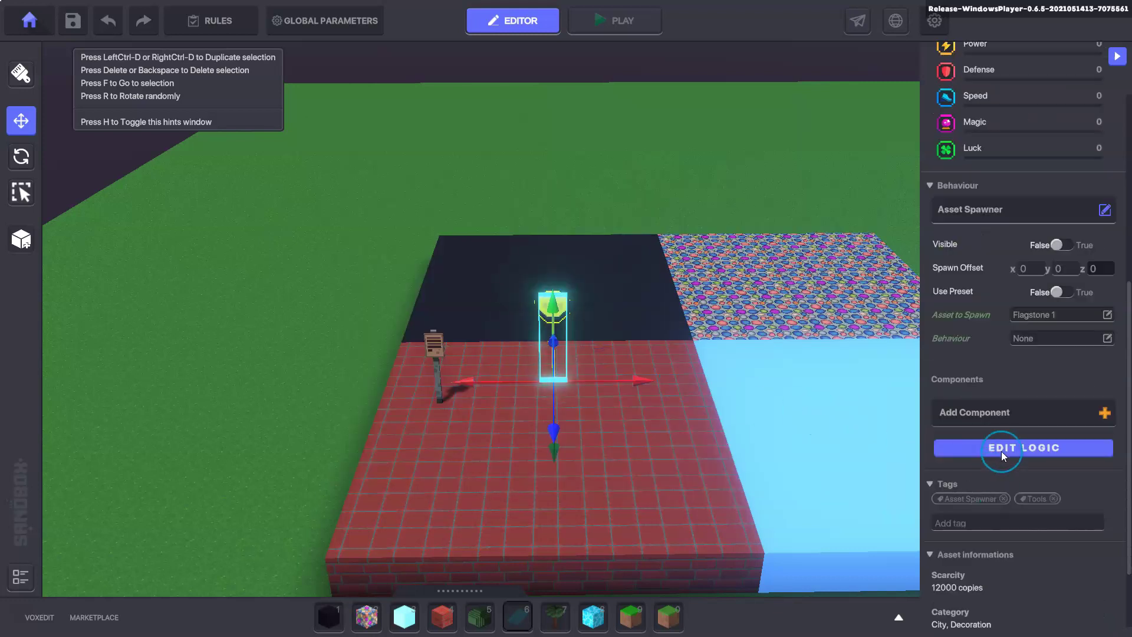
left_click(1004, 447)
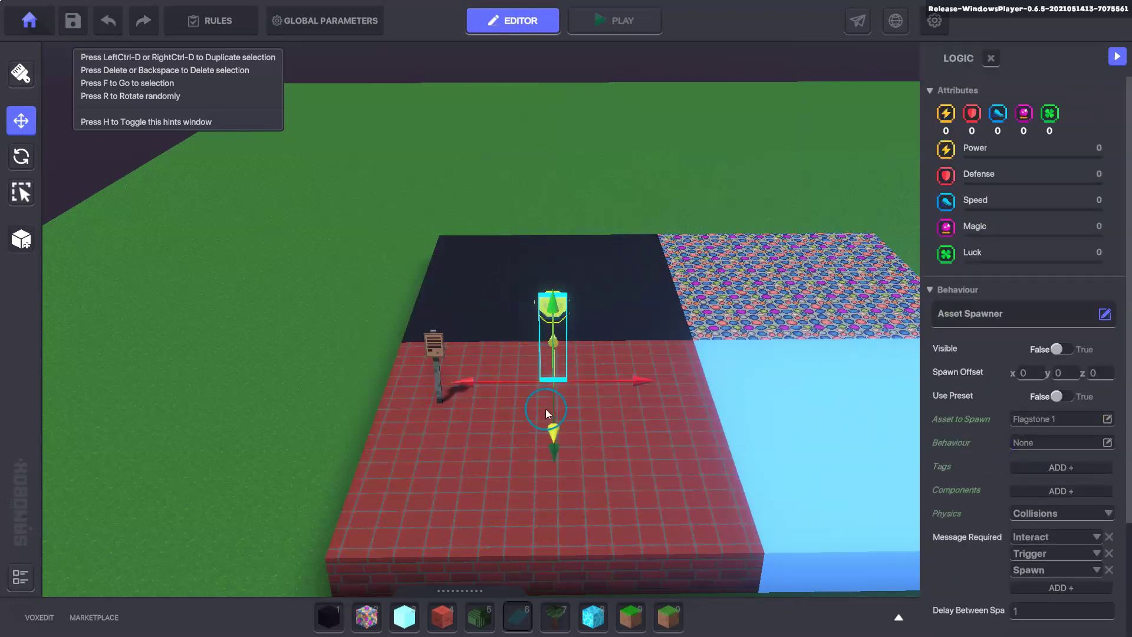
scroll(1075, 408, "down", 3)
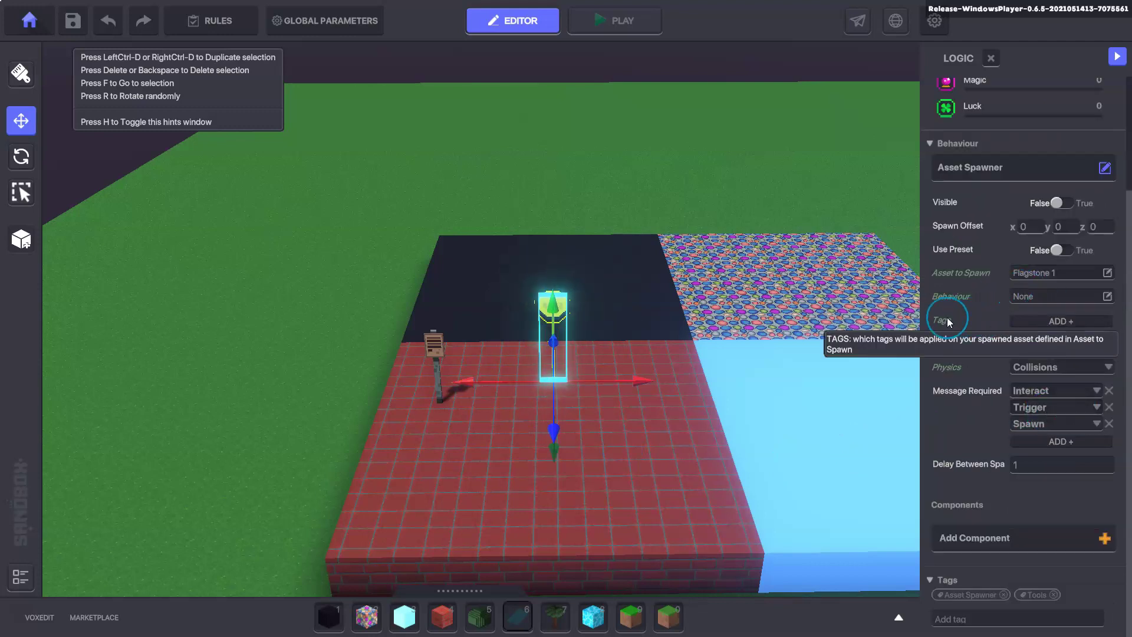
left_click(1037, 322)
left_click(1032, 316)
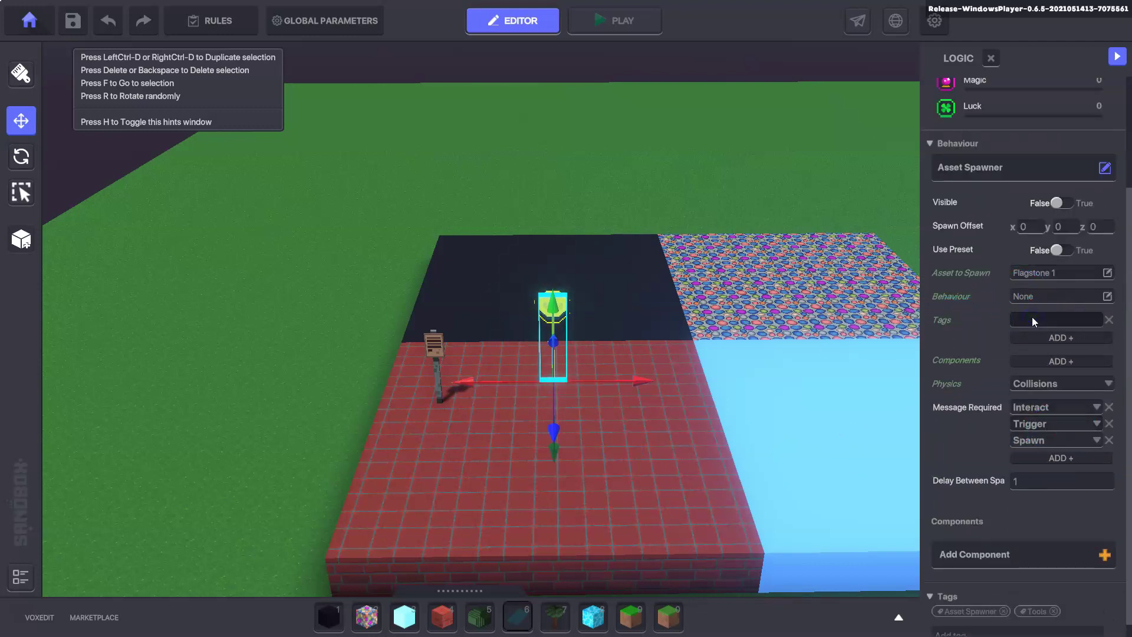
type("Checkpoint")
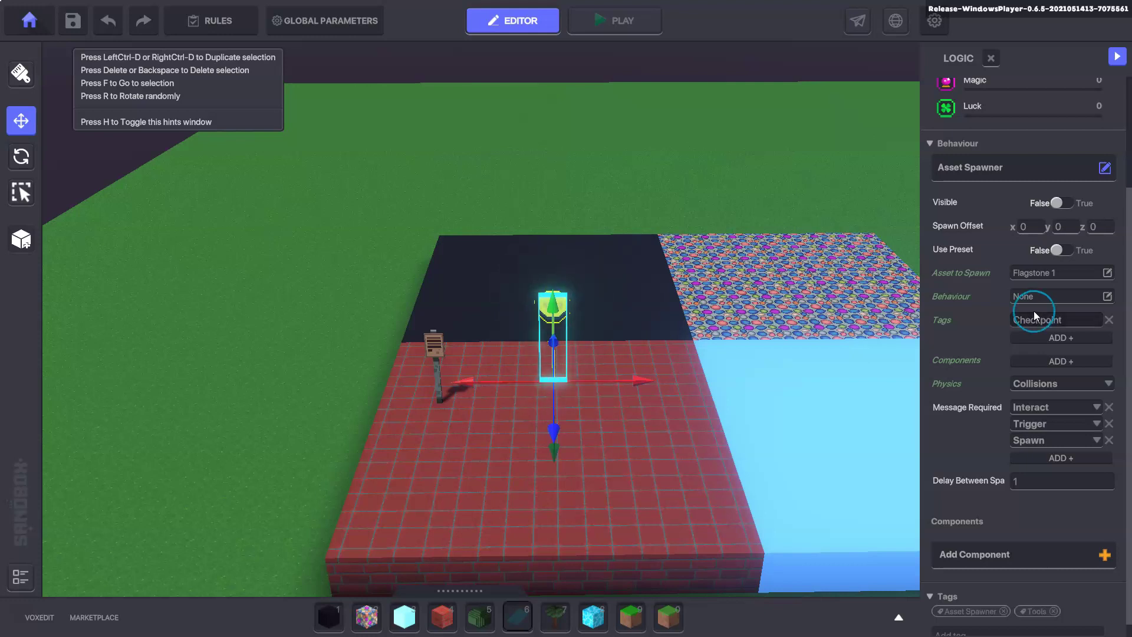
left_click(1044, 310)
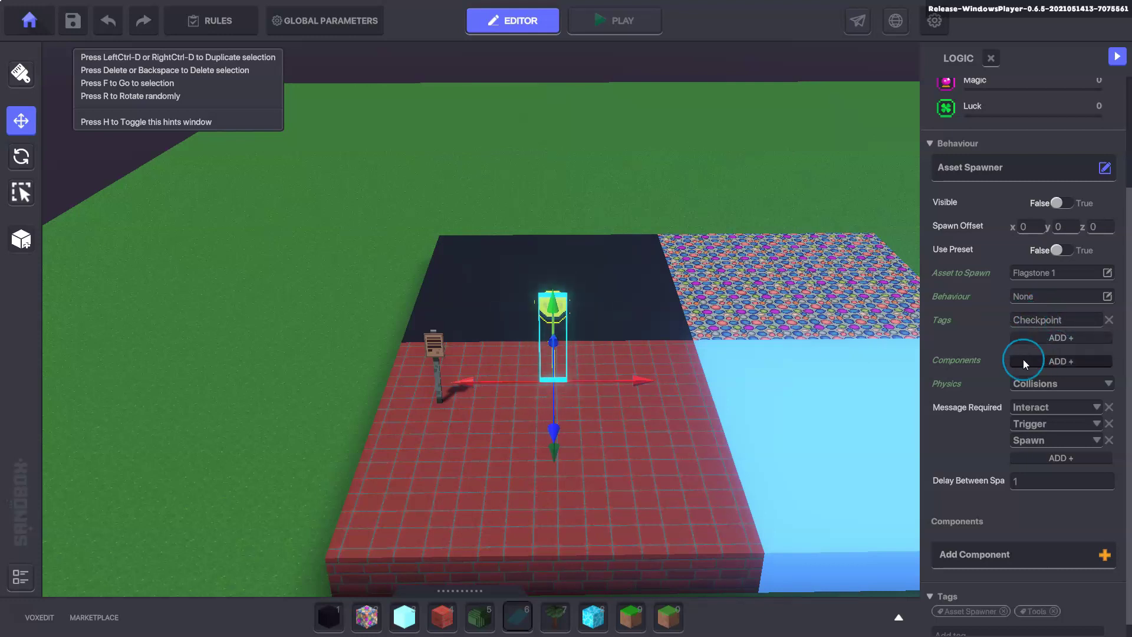
Step: Give spawned assets No Collisions and replace the Interact/Trigger requirements with the Brick message
left_click(1075, 383)
left_click(1051, 424)
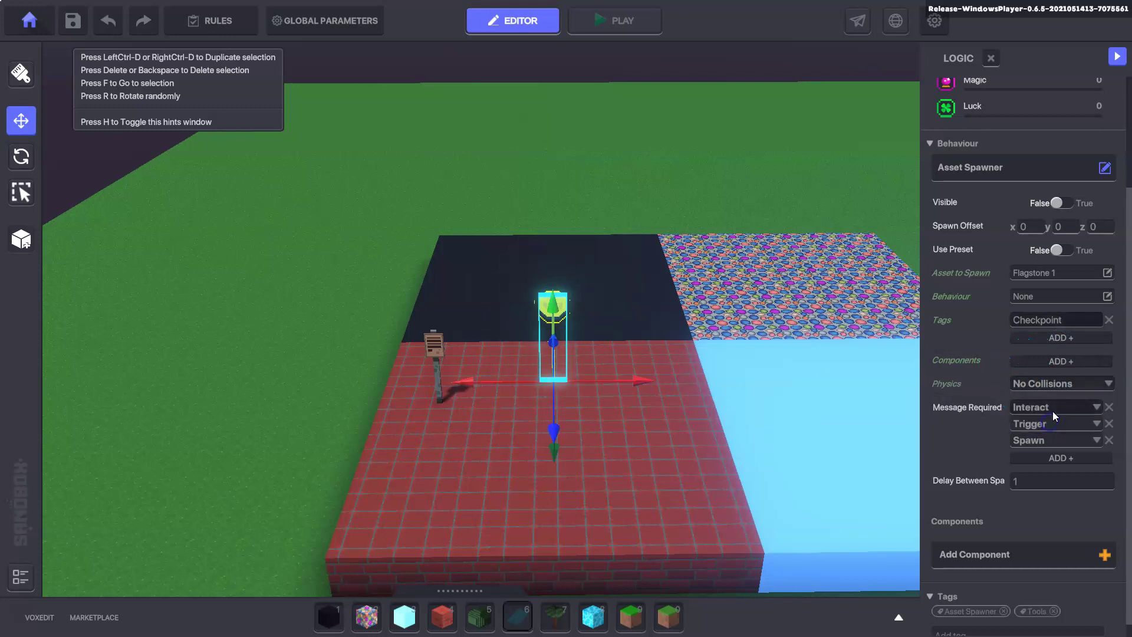
left_click(1110, 407)
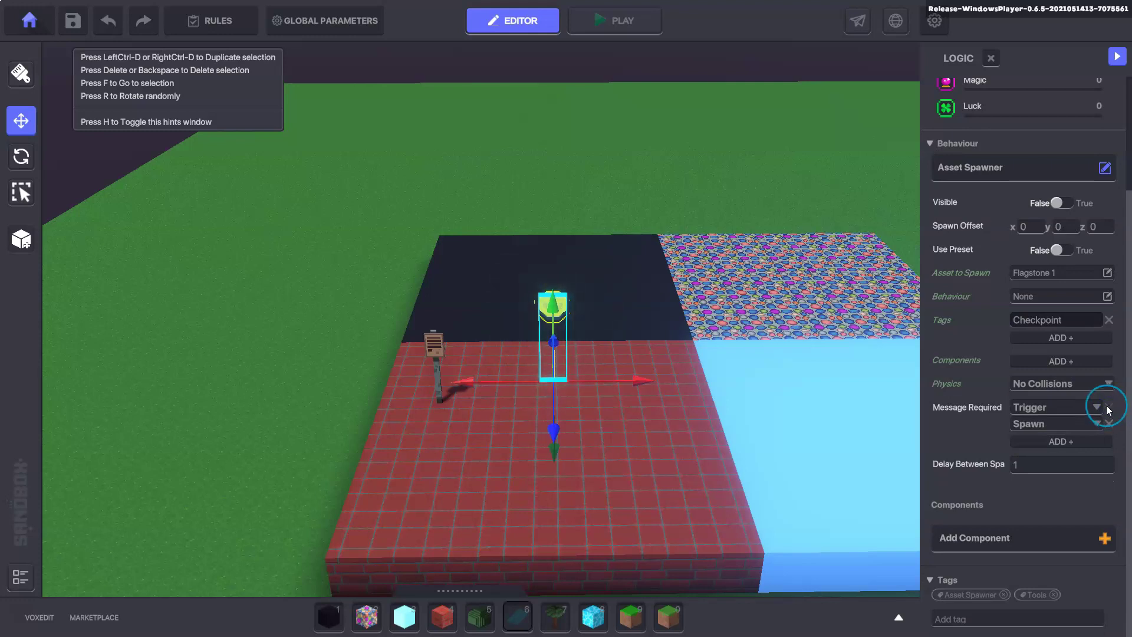
left_click(1110, 407)
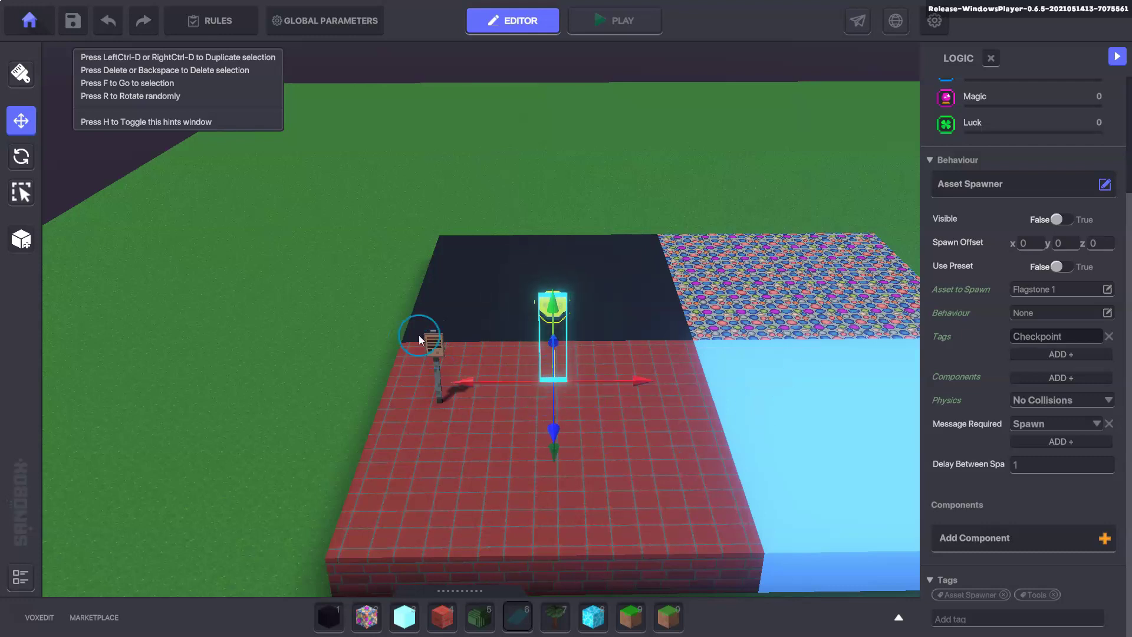
left_click(1042, 424)
type("Brick")
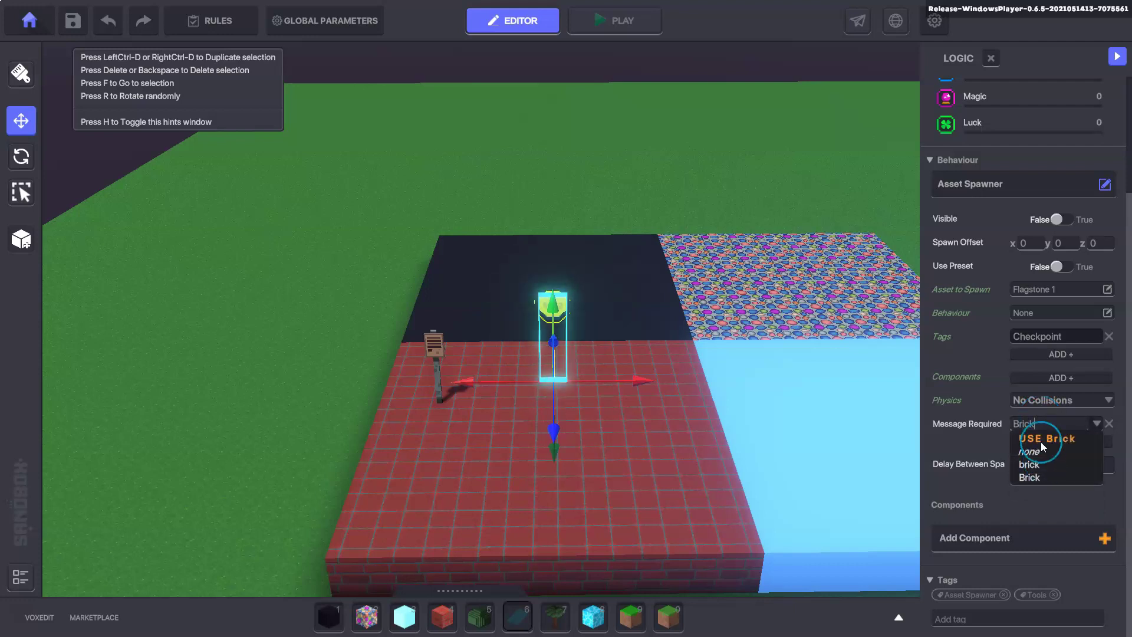
left_click(1040, 440)
left_click(1018, 467)
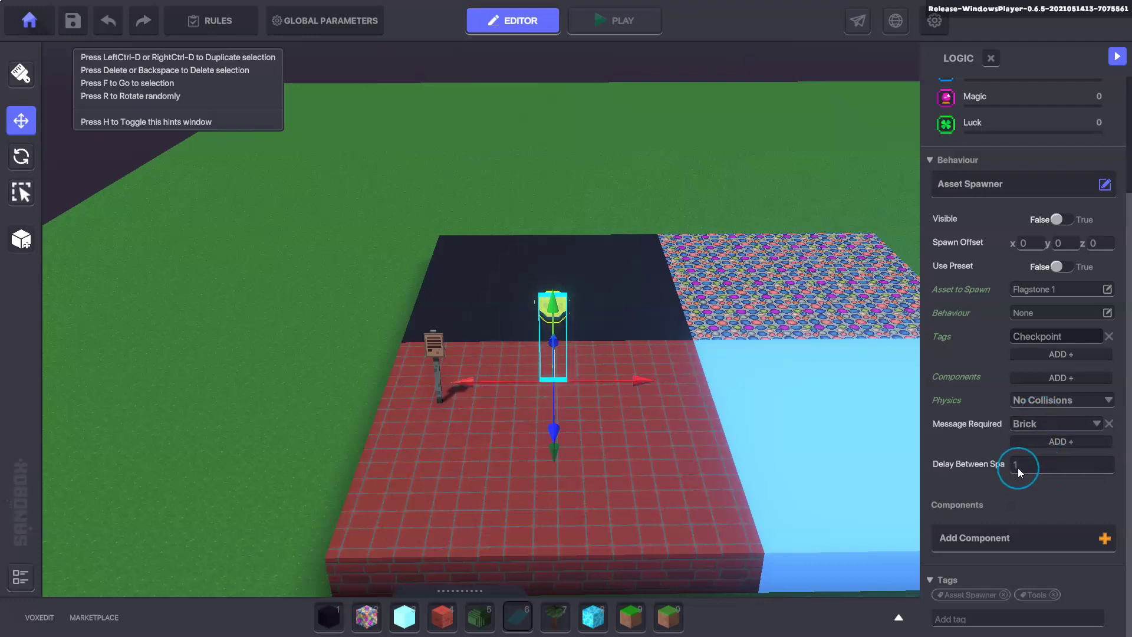
left_click(983, 541)
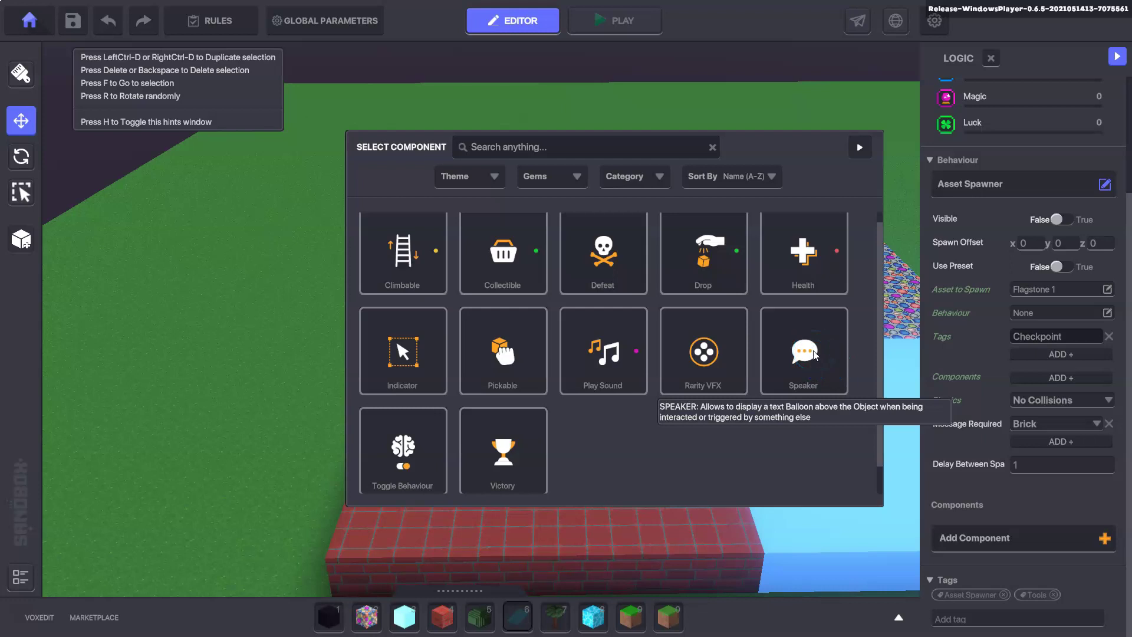
Step: Add a Speaker with blank text, DetectEntity display condition and detection range 1
left_click(814, 353)
scroll(1112, 435, "down", 3)
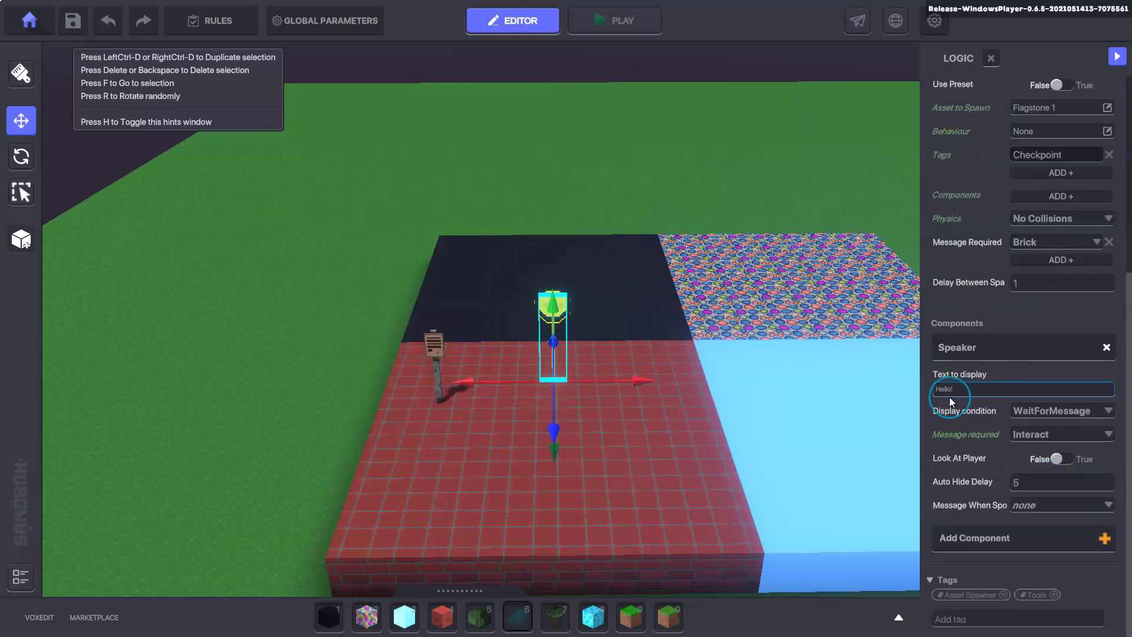
left_click(957, 390)
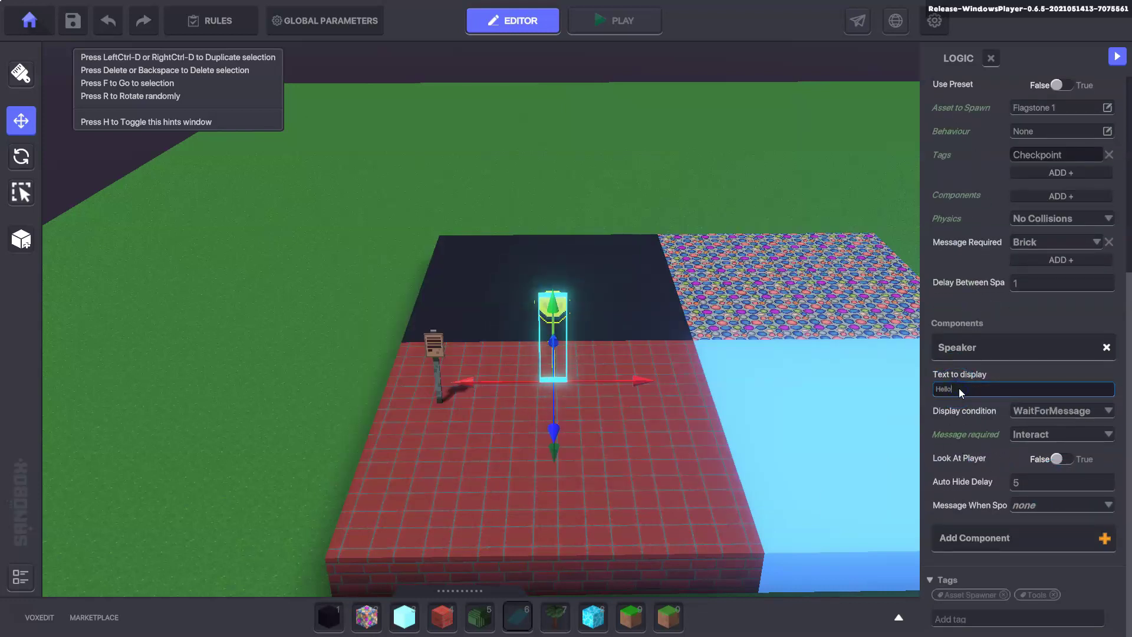
key("BackSpace")
key("BackSpace")
key("BackSpace")
key("BackSpace")
key("BackSpace")
key("BackSpace")
left_click(1044, 413)
left_click(1046, 427)
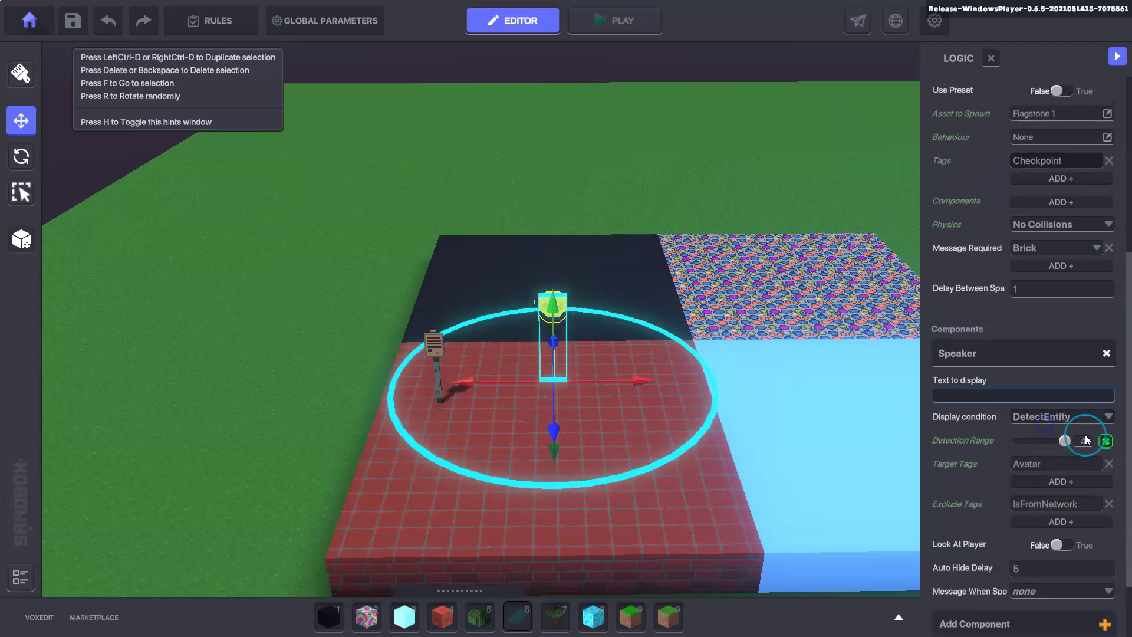
left_click_drag(1062, 442, 1026, 443)
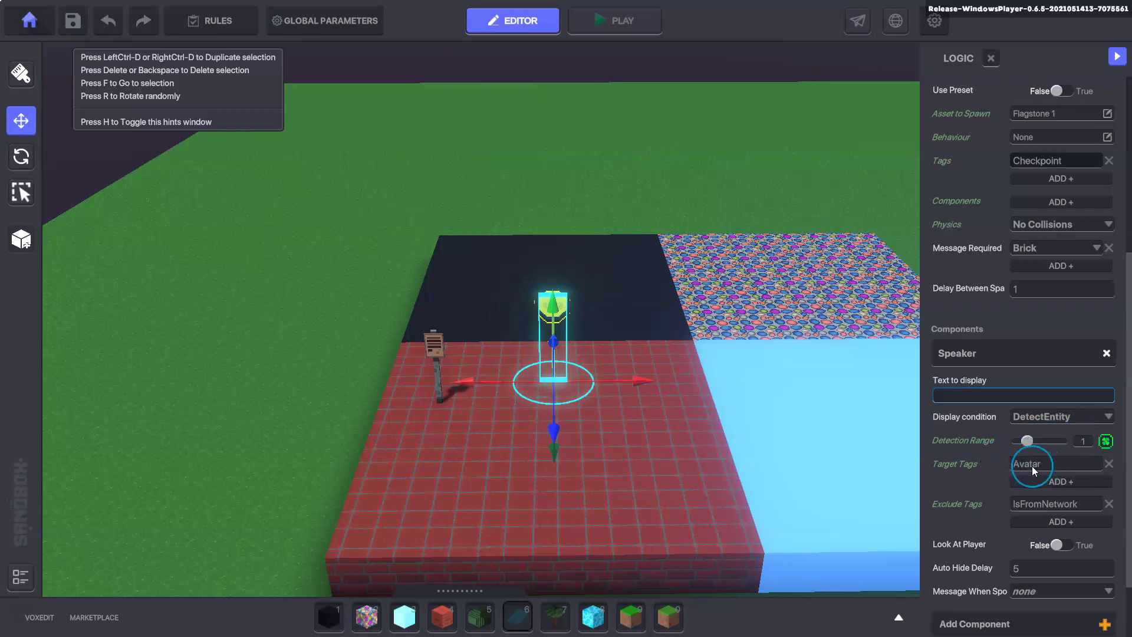
Step: Set the Auto Hide Delay to 1 and Message When Spawn to AvatartTeleported
left_click(1003, 466)
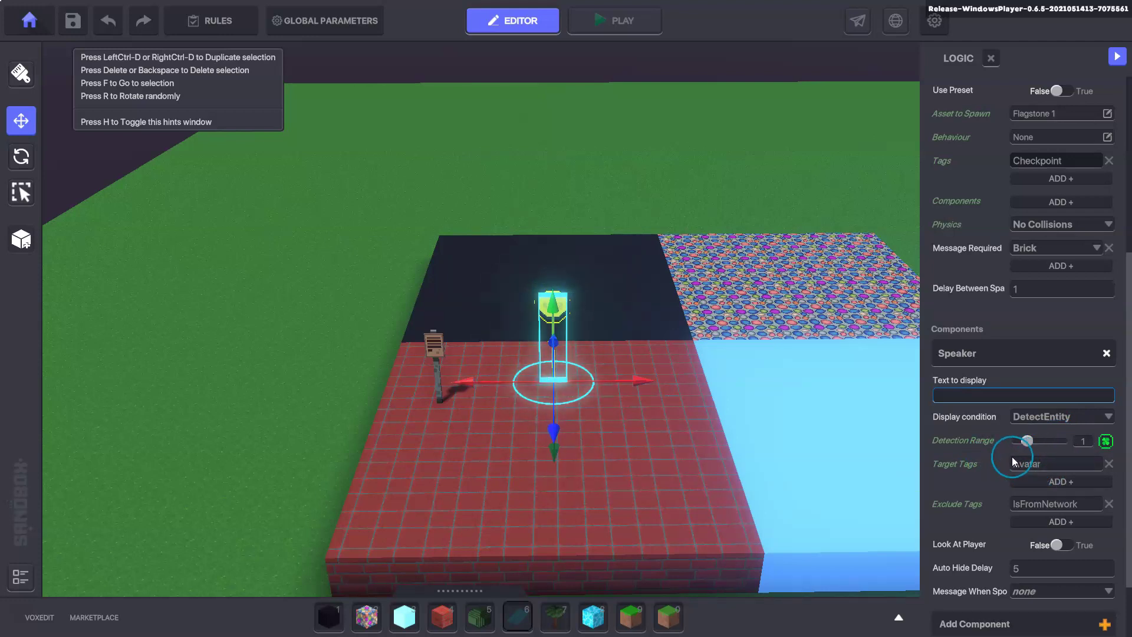
scroll(1010, 458, "down", 2)
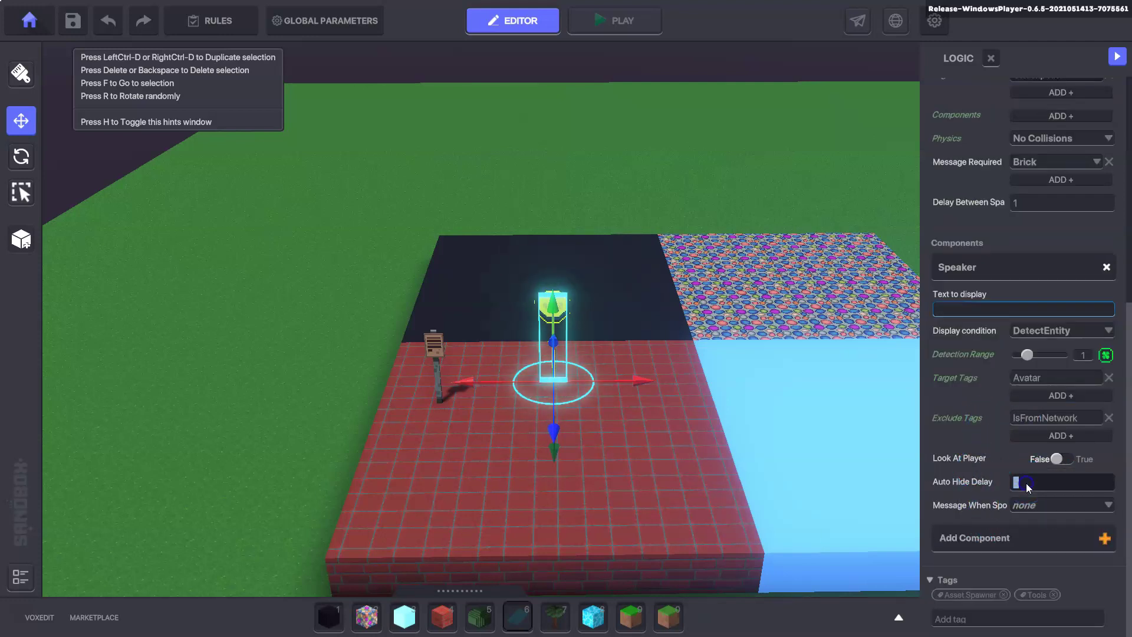
type("1")
left_click(1036, 505)
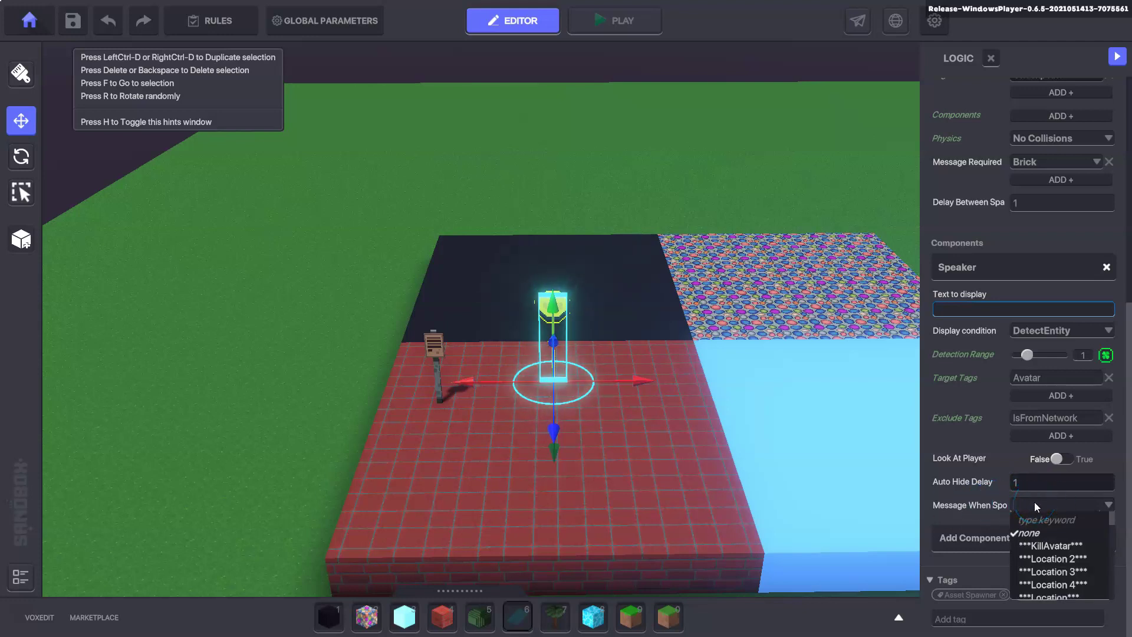
type("A")
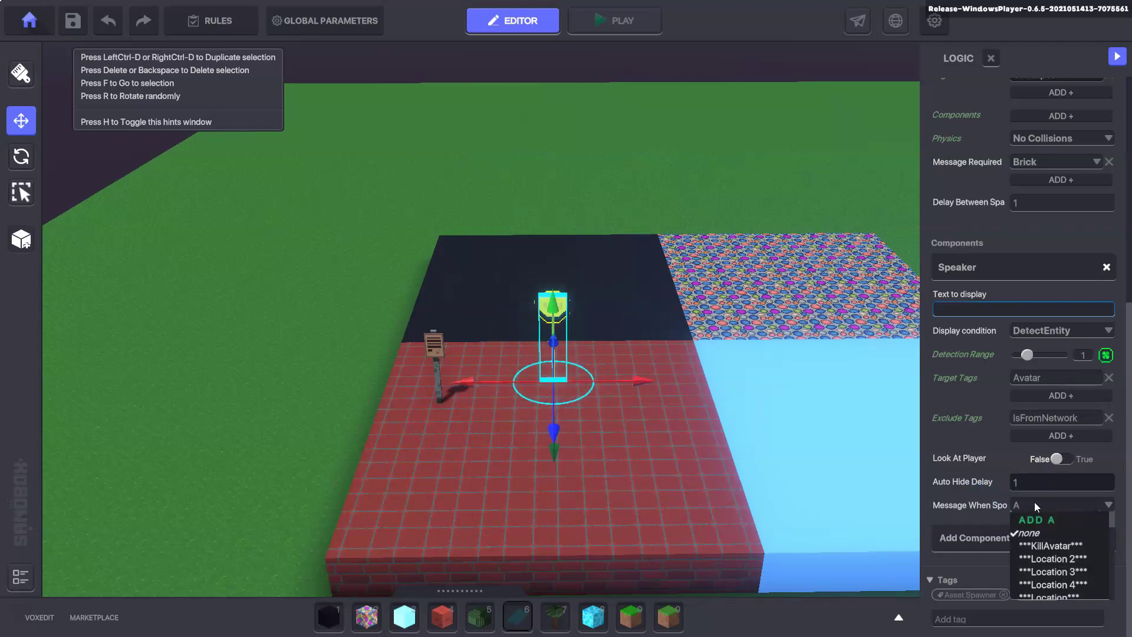
type("v")
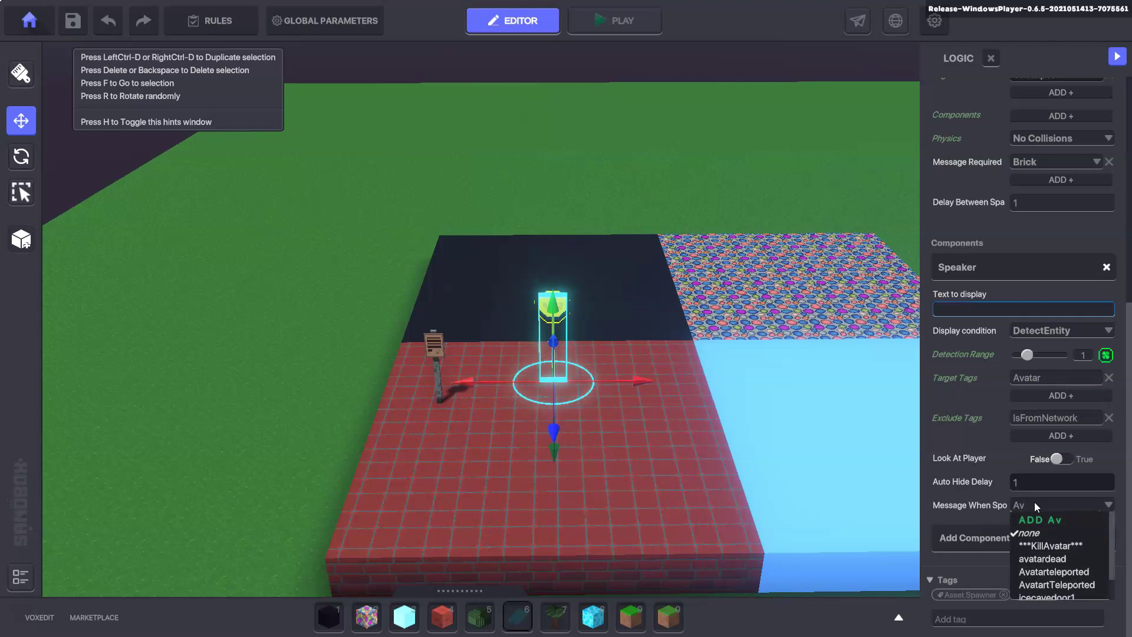
left_click(1057, 584)
left_click(968, 435)
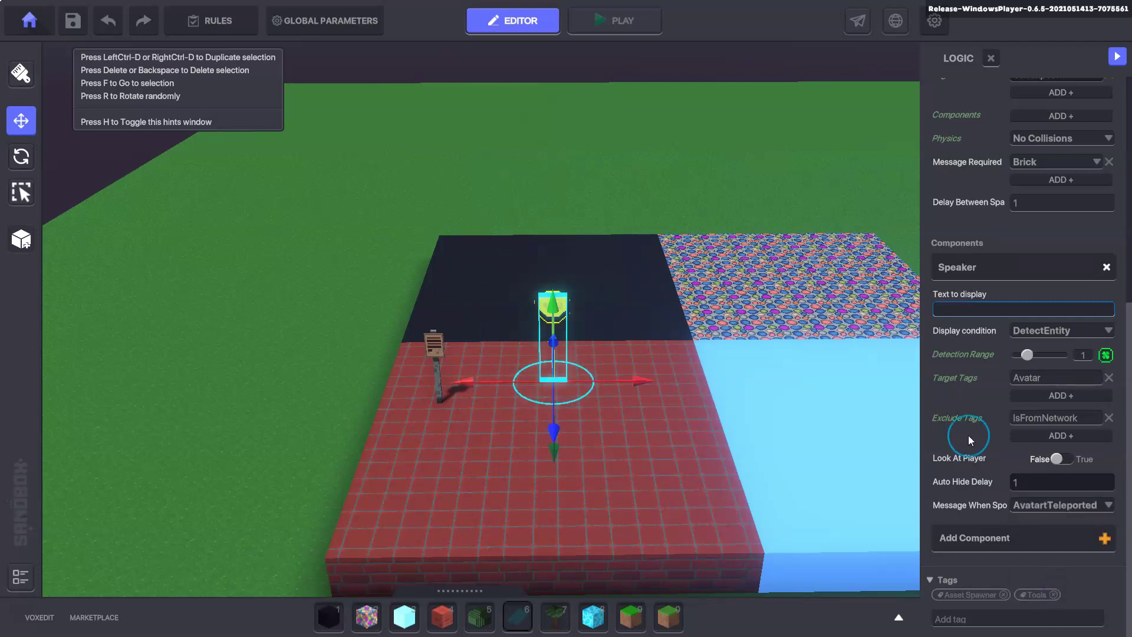
Step: Search assets for 'sto' and place Garden Stones 1 in the middle of the red floor
left_click(600, 451)
left_click(899, 617)
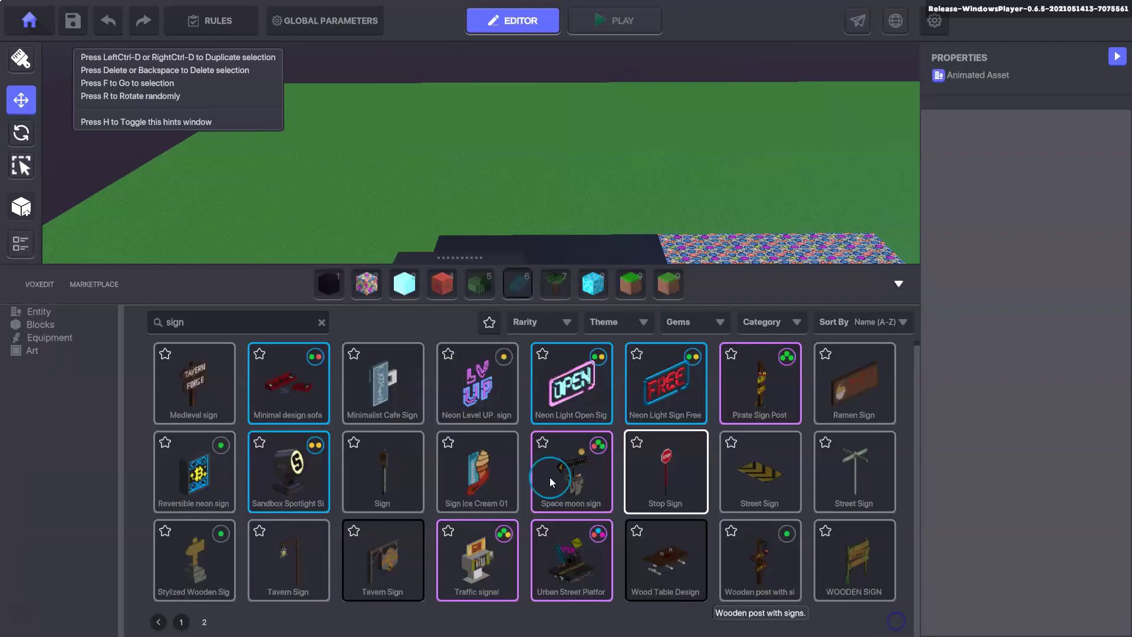
left_click(210, 324)
type("sto")
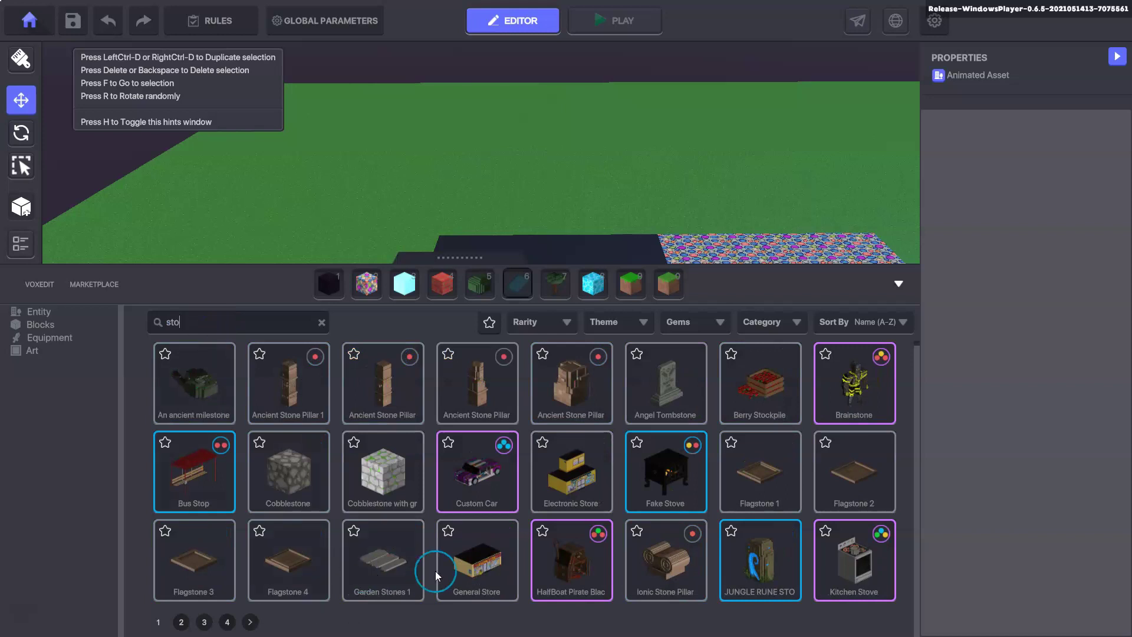
left_click(406, 563)
left_click(898, 285)
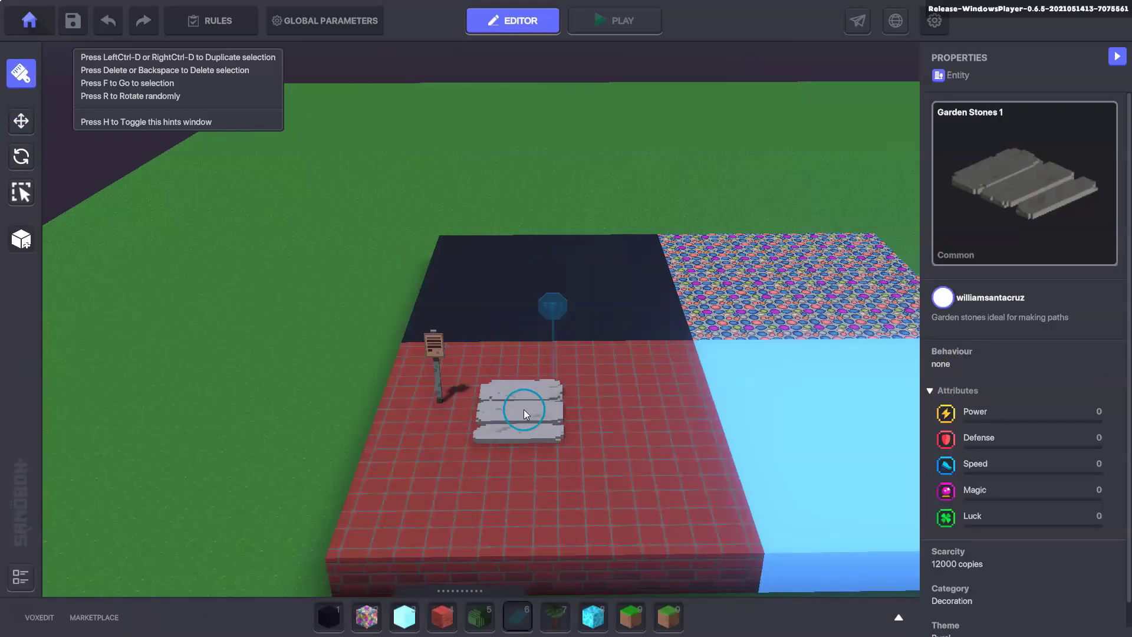
left_click(554, 397)
Step: Make the Garden Stones 1 invisible with No Collisions
left_click(558, 404)
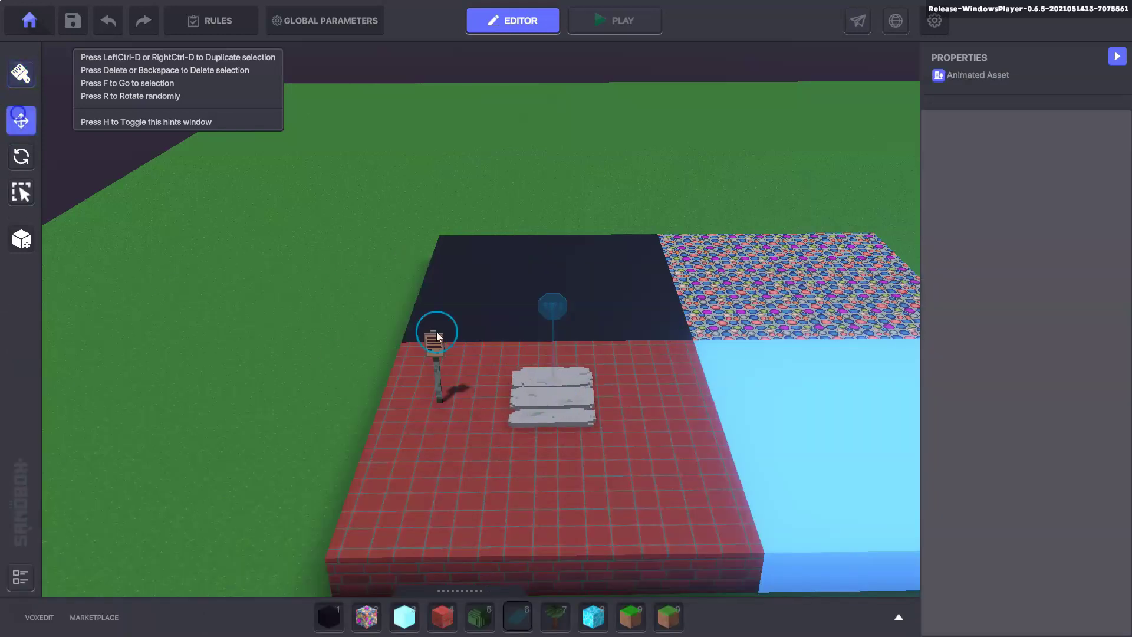
left_click(939, 129)
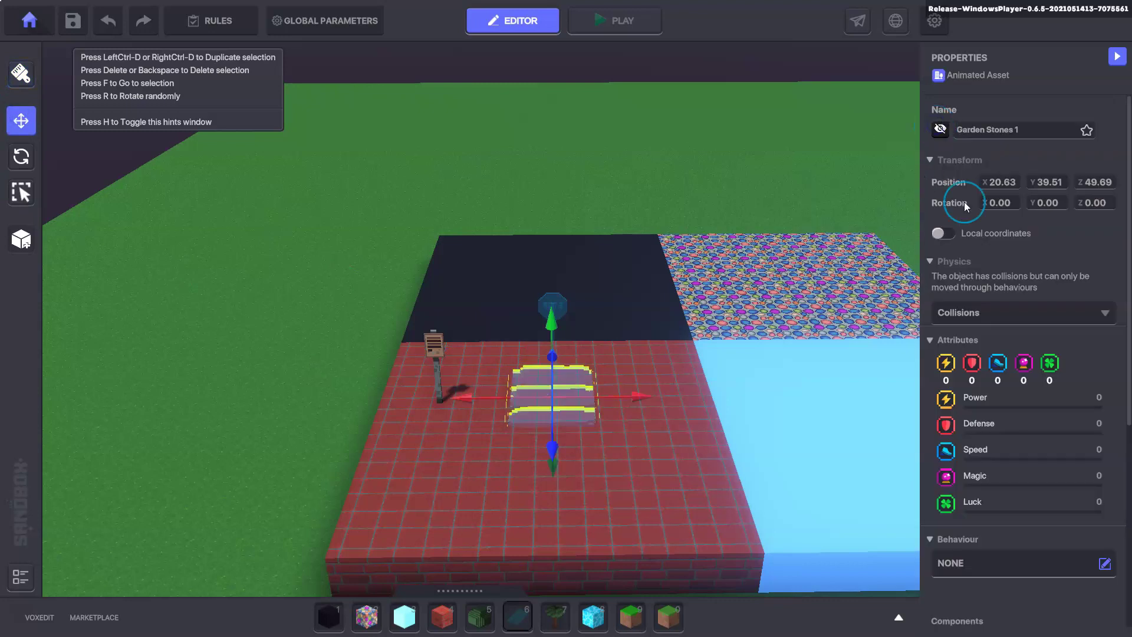
left_click(964, 351)
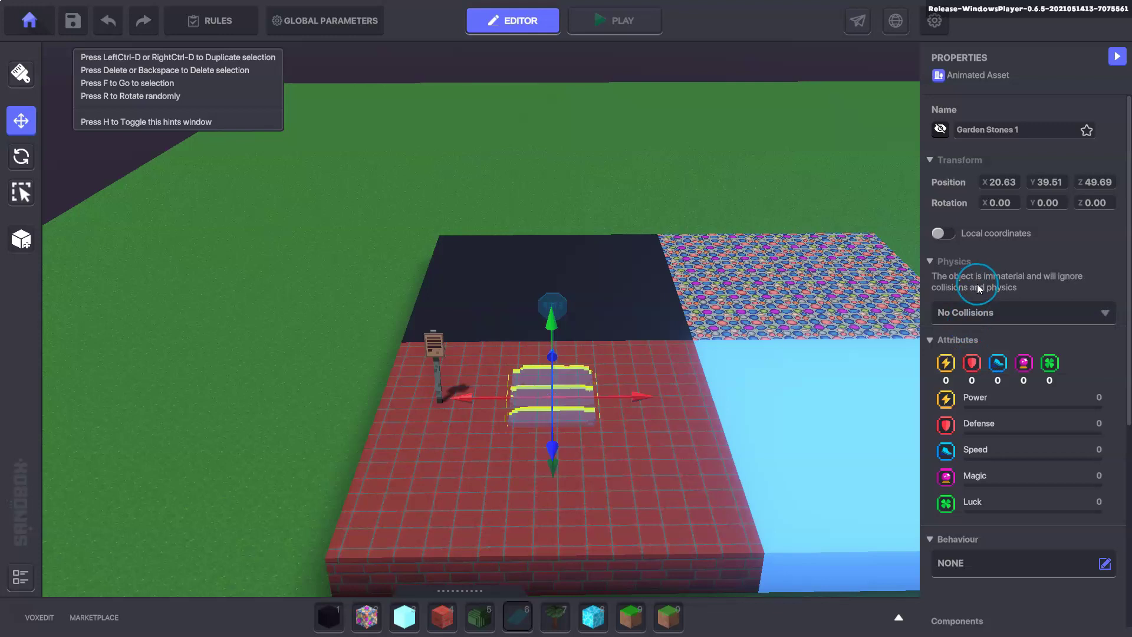
scroll(1017, 461, "down", 3)
Step: Add a blank Speaker to the stones, detecting Checkpoint-tagged entities within range 2
scroll(1014, 472, "down", 3)
left_click(1012, 479)
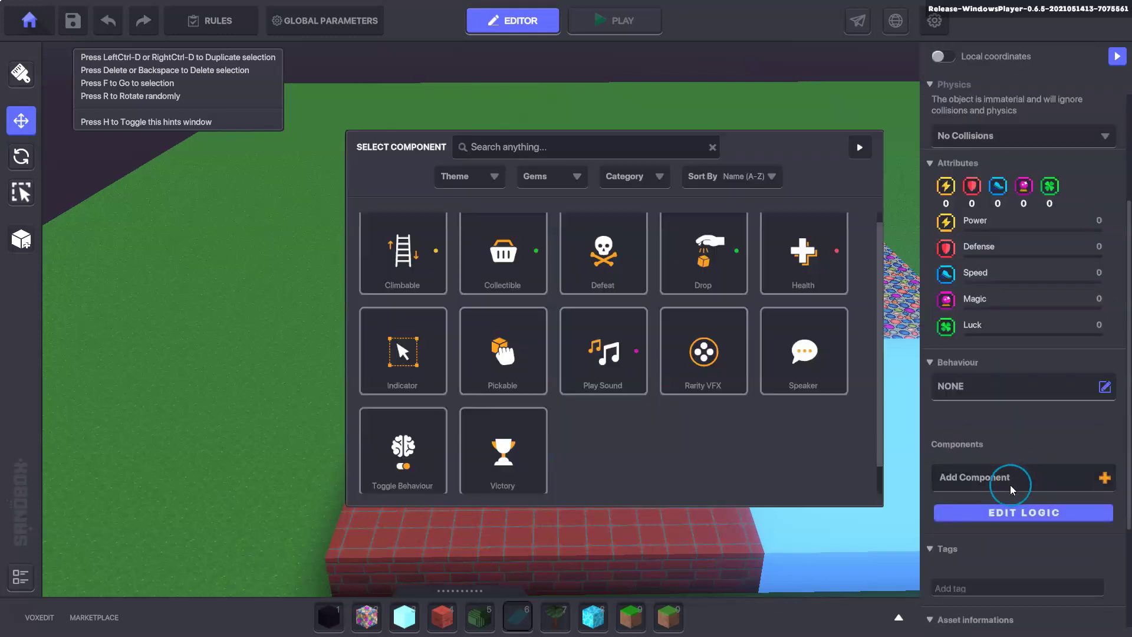
left_click(794, 354)
scroll(1002, 401, "down", 3)
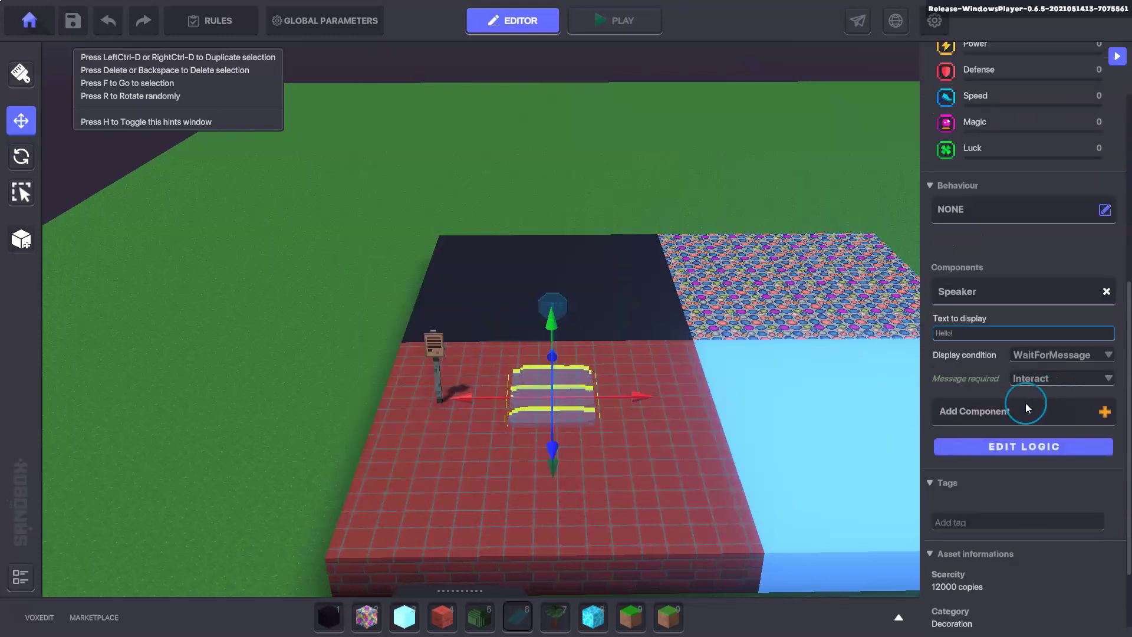
left_click(958, 332)
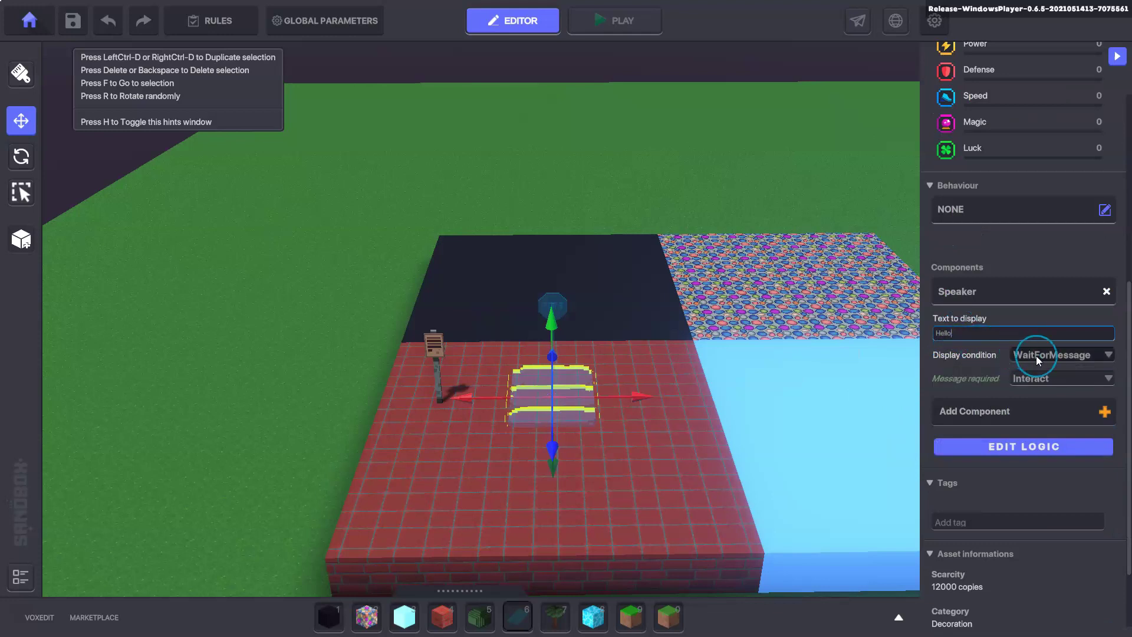
left_click(1054, 356)
left_click(1046, 370)
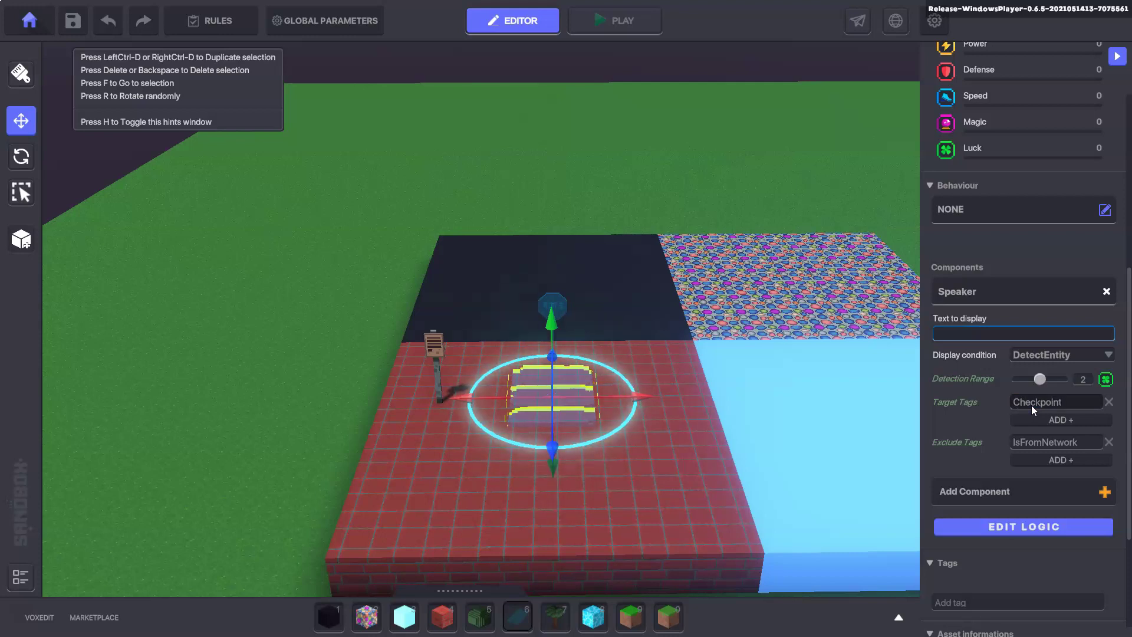
left_click(1039, 442)
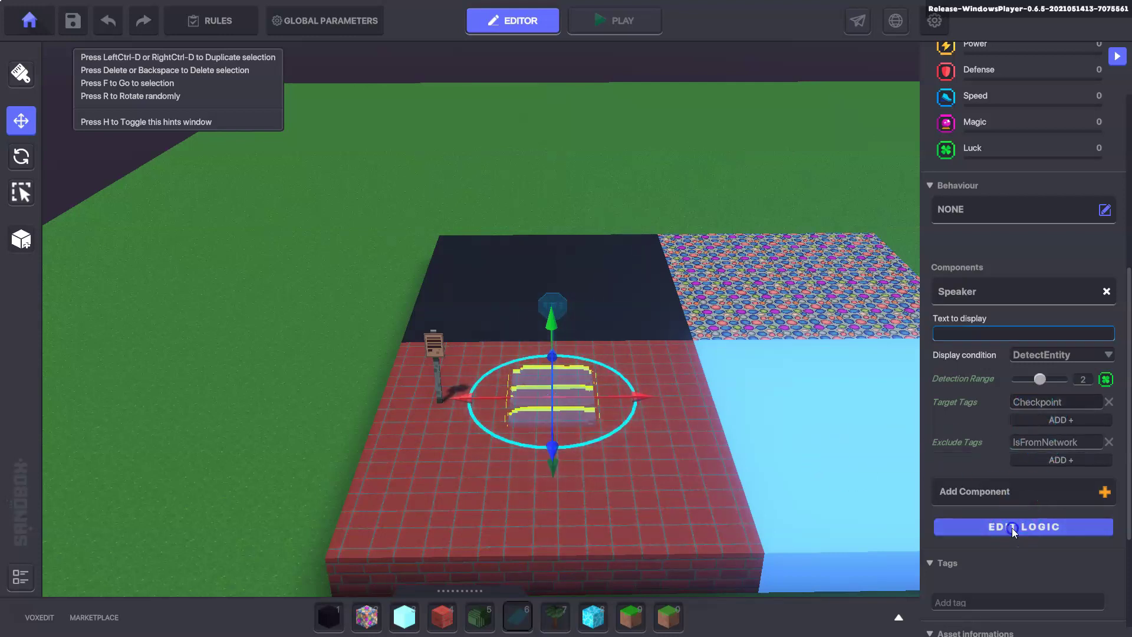
Step: Set the stones' Message When Spawn to KillAvatar and Auto Hide Delay to 1, then deselect
left_click(1025, 481)
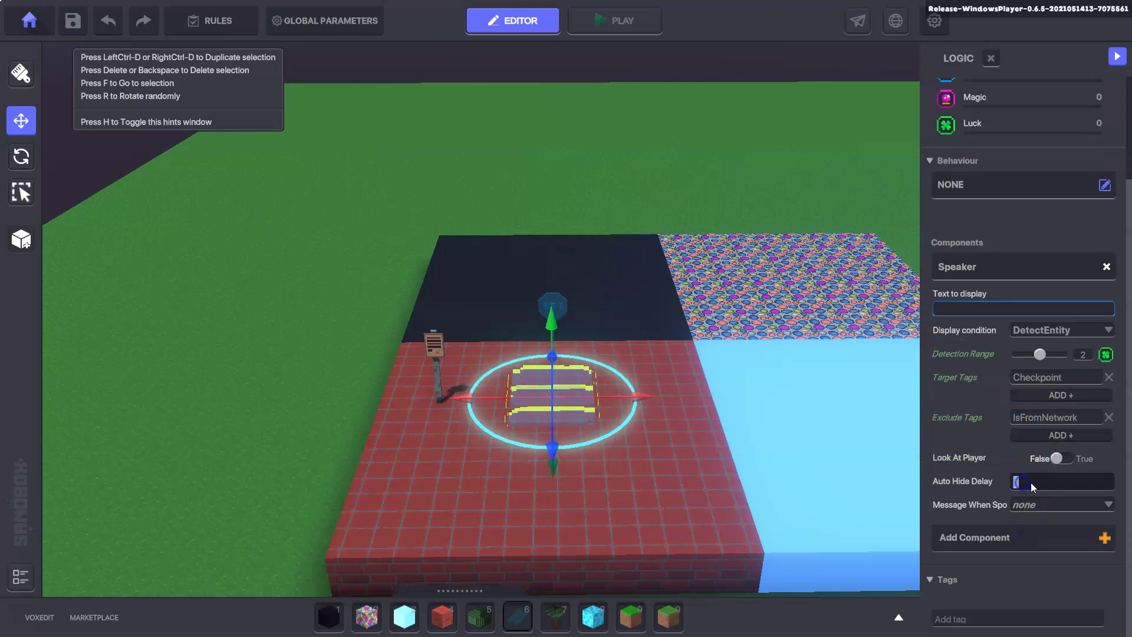
type("5")
left_click(1053, 508)
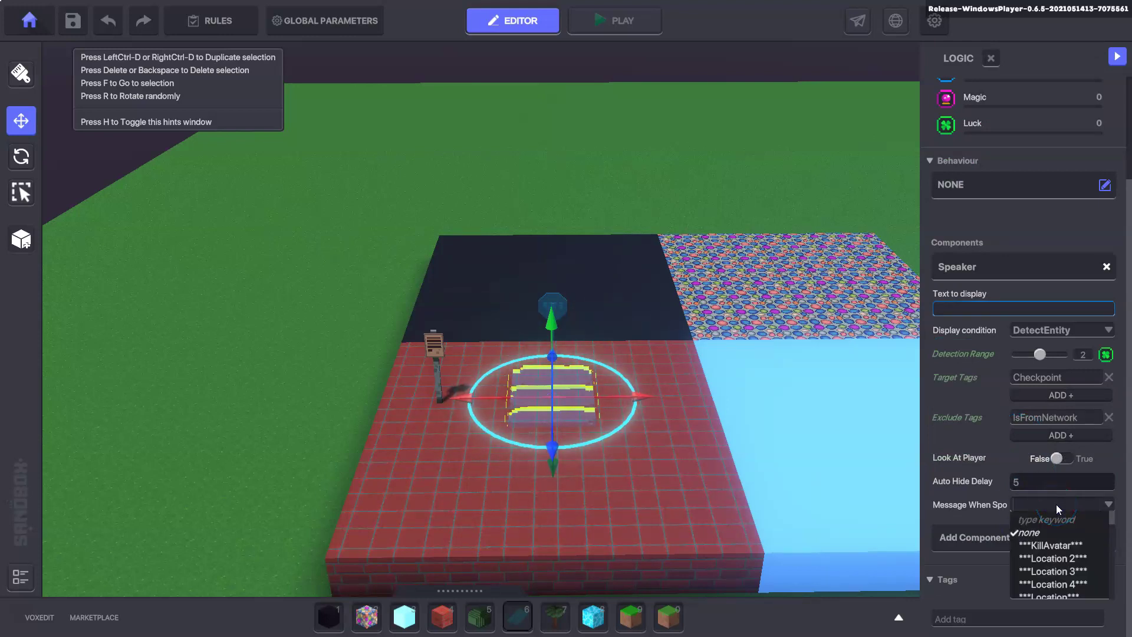
type("Kill")
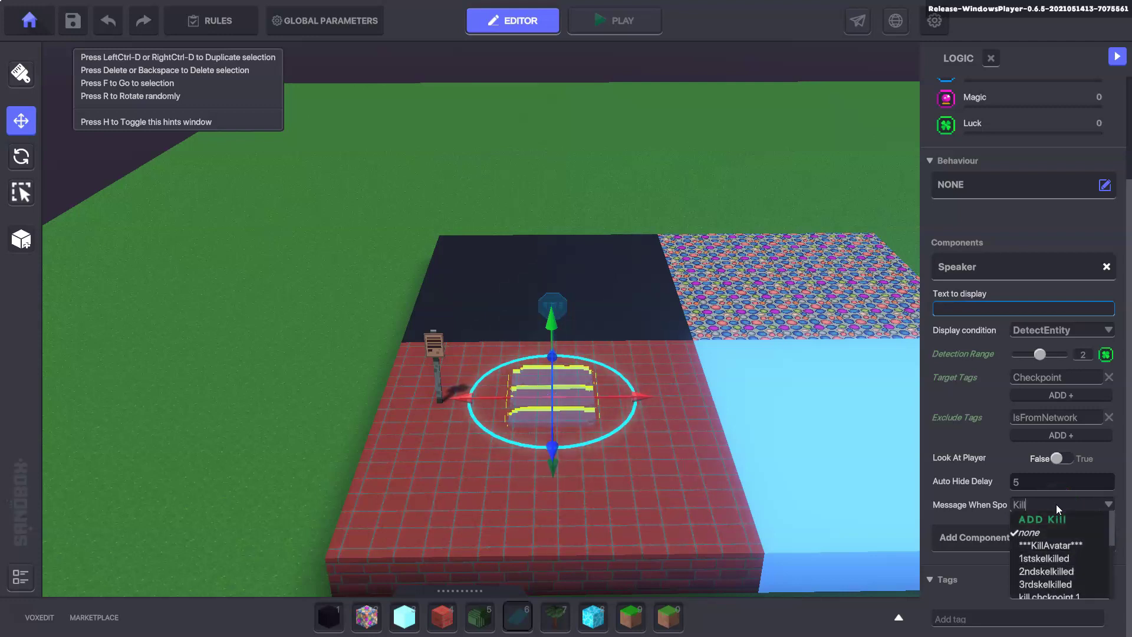
type("Avatar")
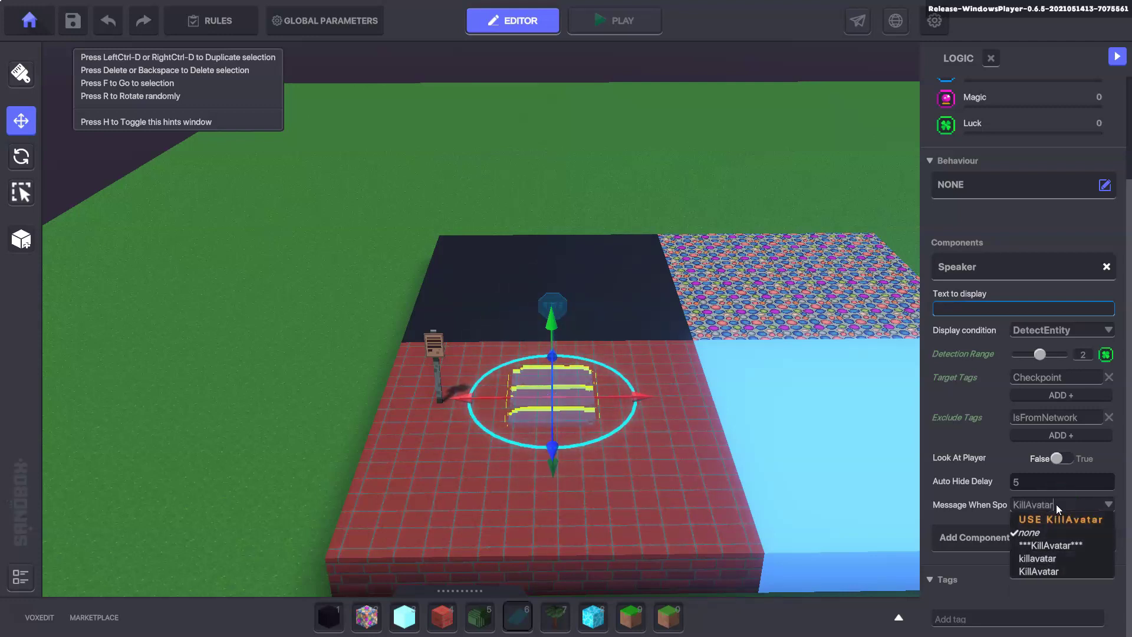
key("Return")
left_click(1027, 482)
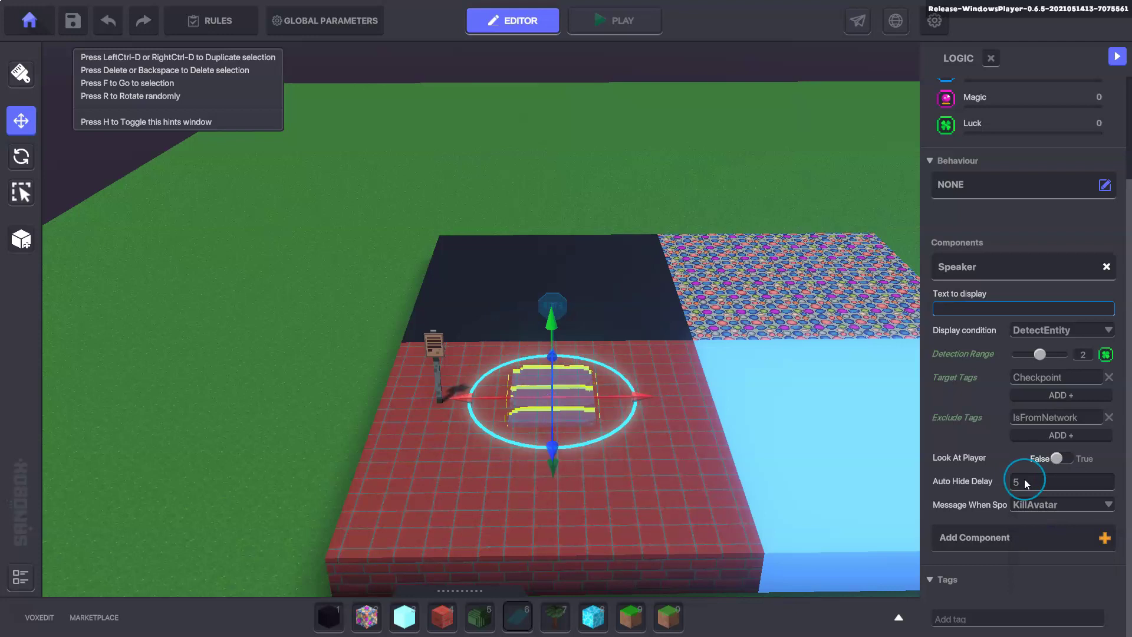
key("BackSpace")
type("1")
left_click(795, 500)
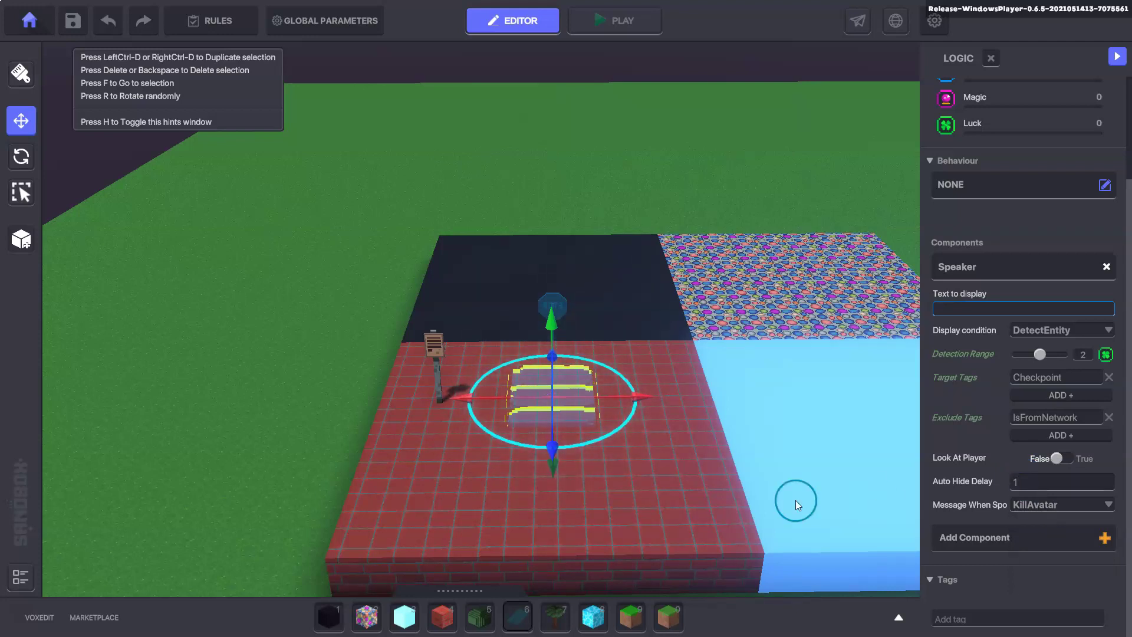
left_click(692, 481)
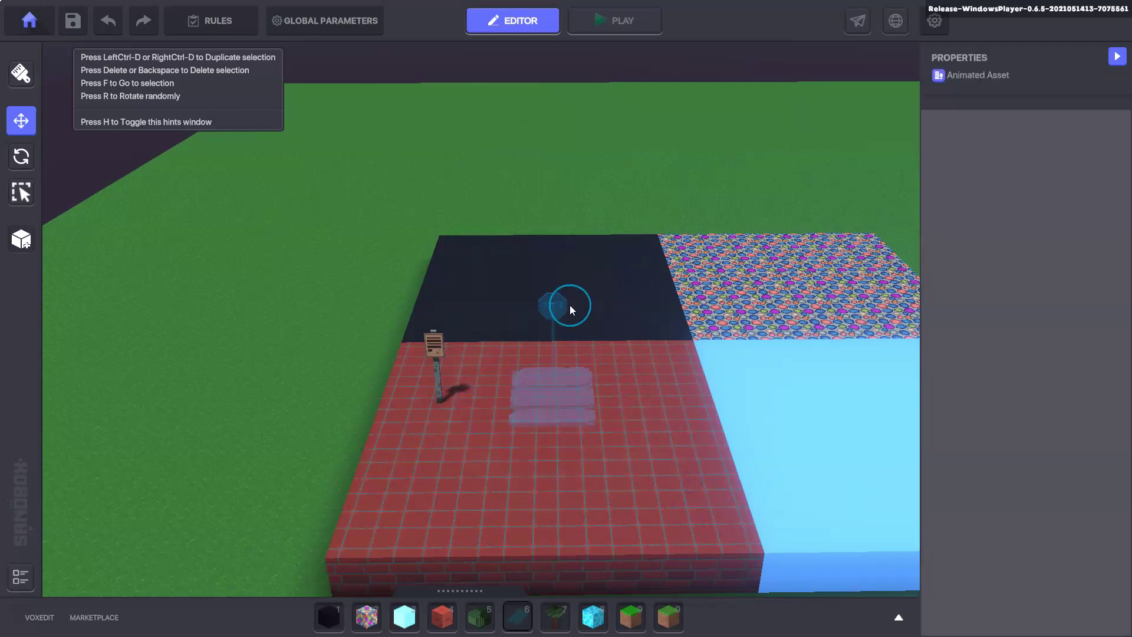
Step: Search 'num' in the asset library, place a NumPad Switch beside the red platform's garden stones, and select it
left_click(897, 616)
type("num")
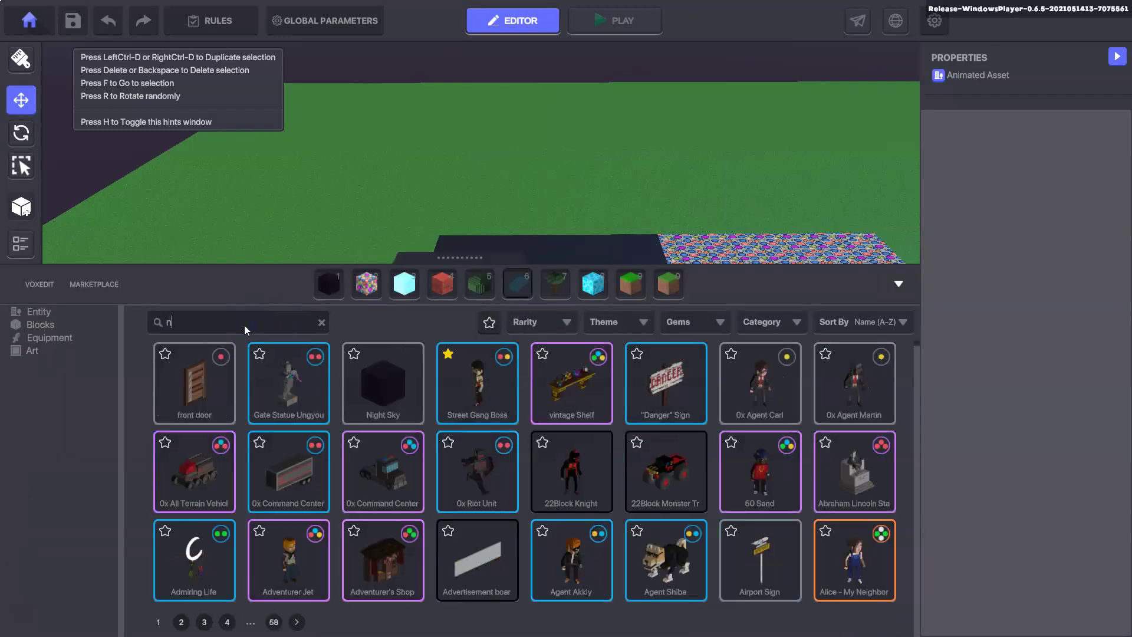
left_click(280, 396)
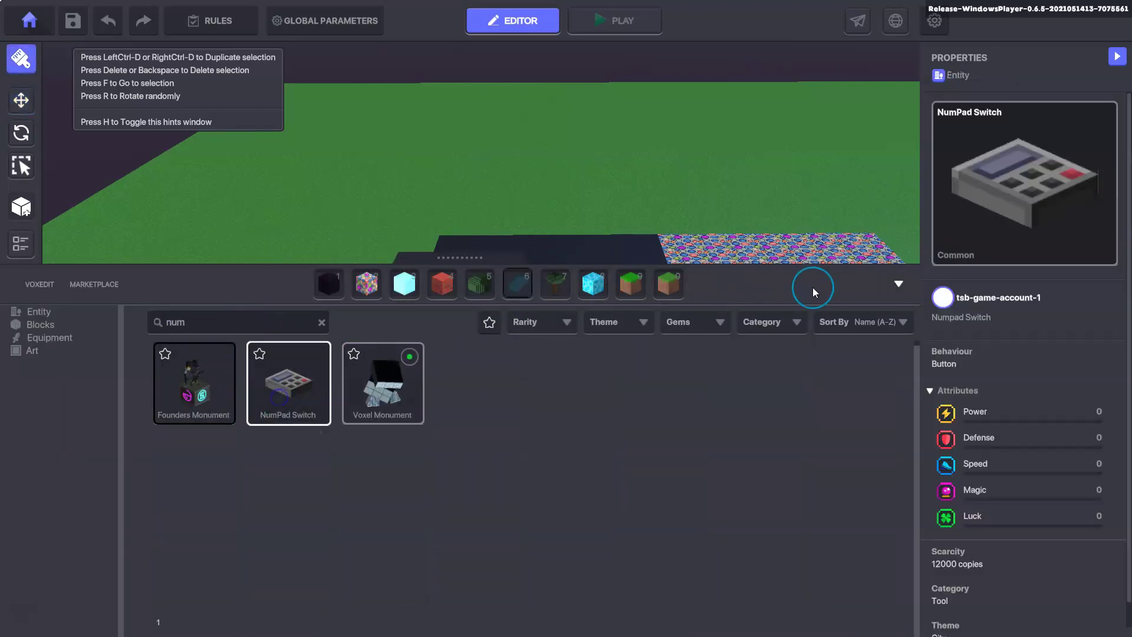
left_click(899, 286)
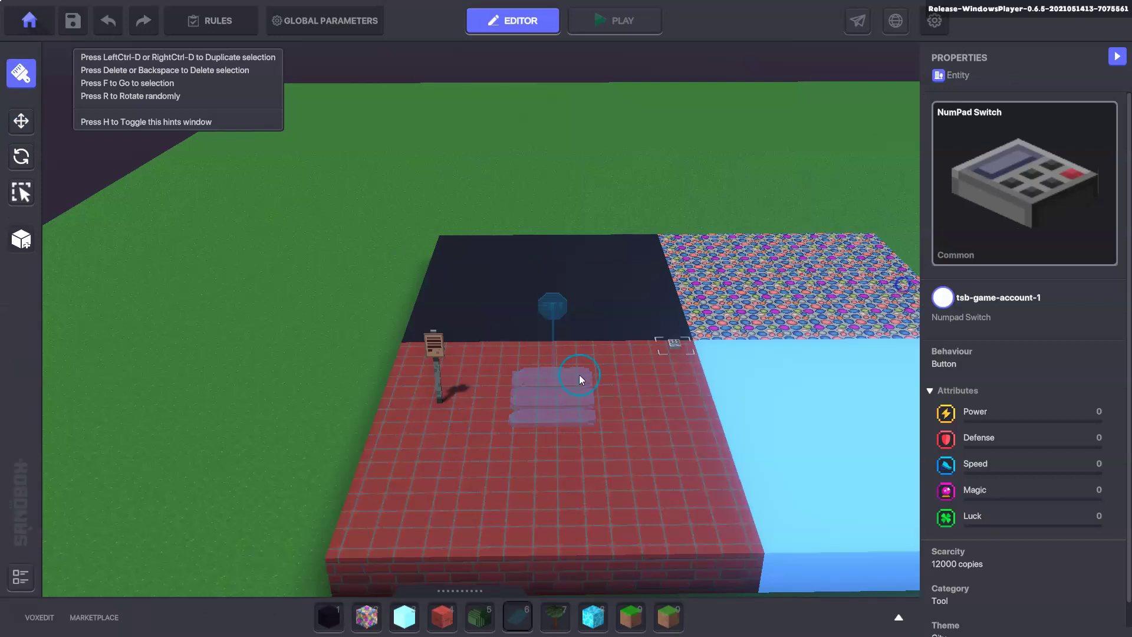
left_click(9, 118)
left_click(602, 334)
left_click(600, 394)
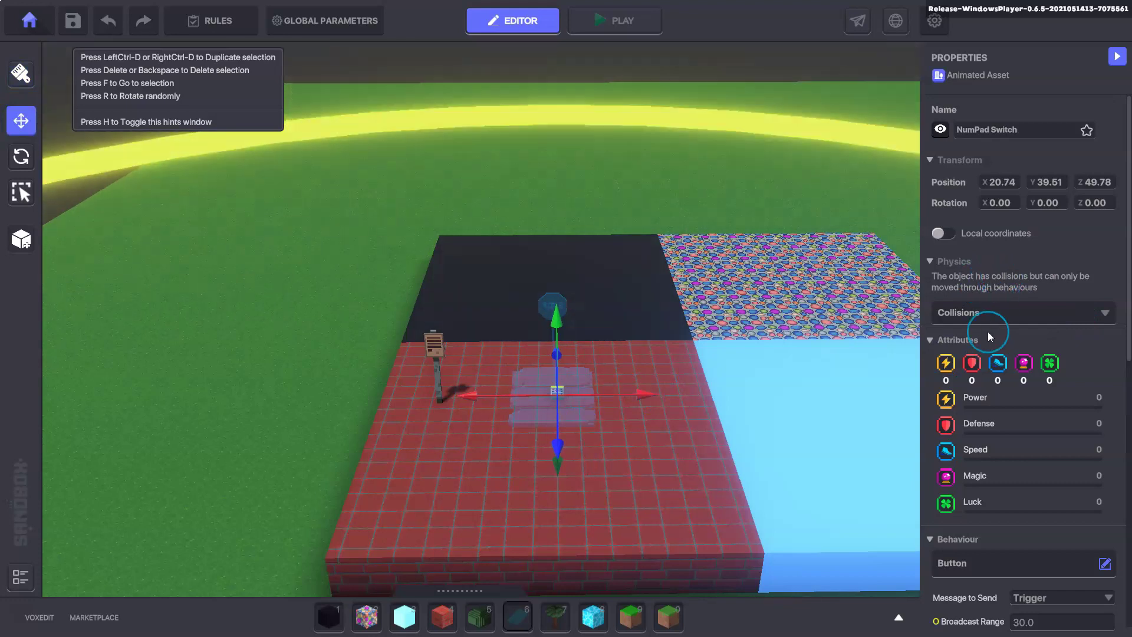
Step: Remove the switch's Indicator component and change its Behaviour to Void
scroll(989, 413, "down", 2)
scroll(985, 483, "down", 2)
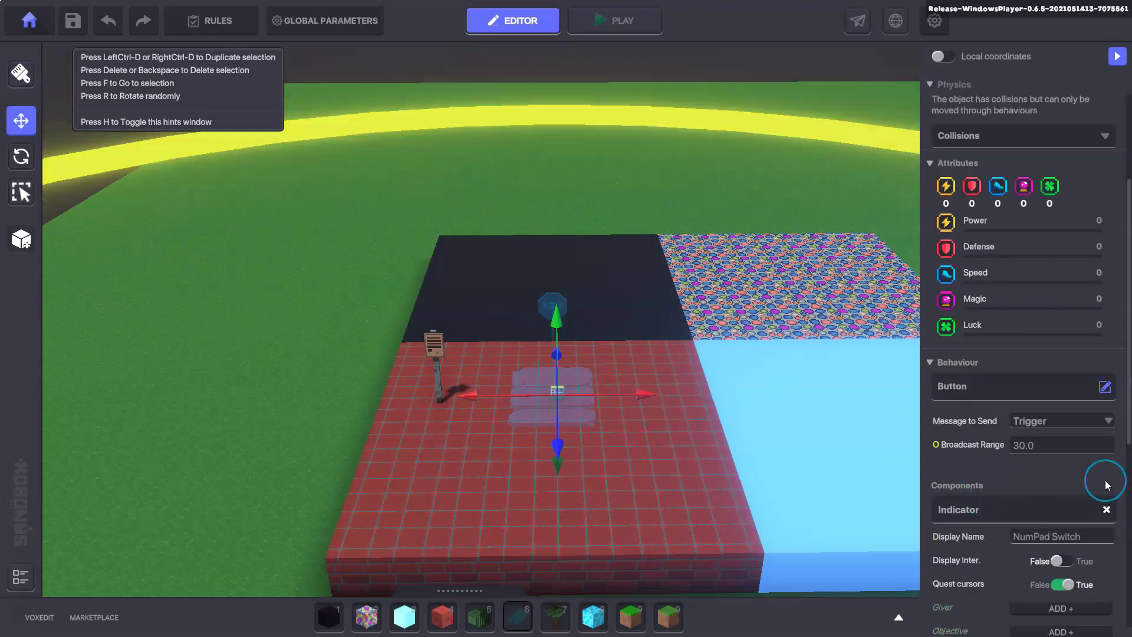
left_click(1111, 507)
left_click(970, 471)
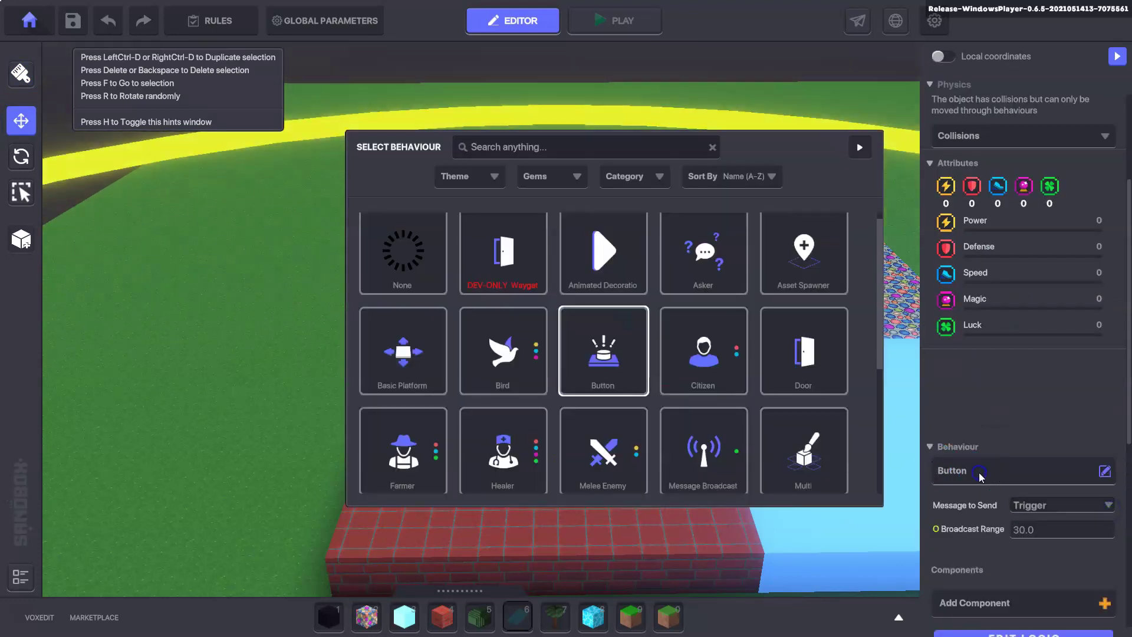
scroll(492, 303, "down", 5)
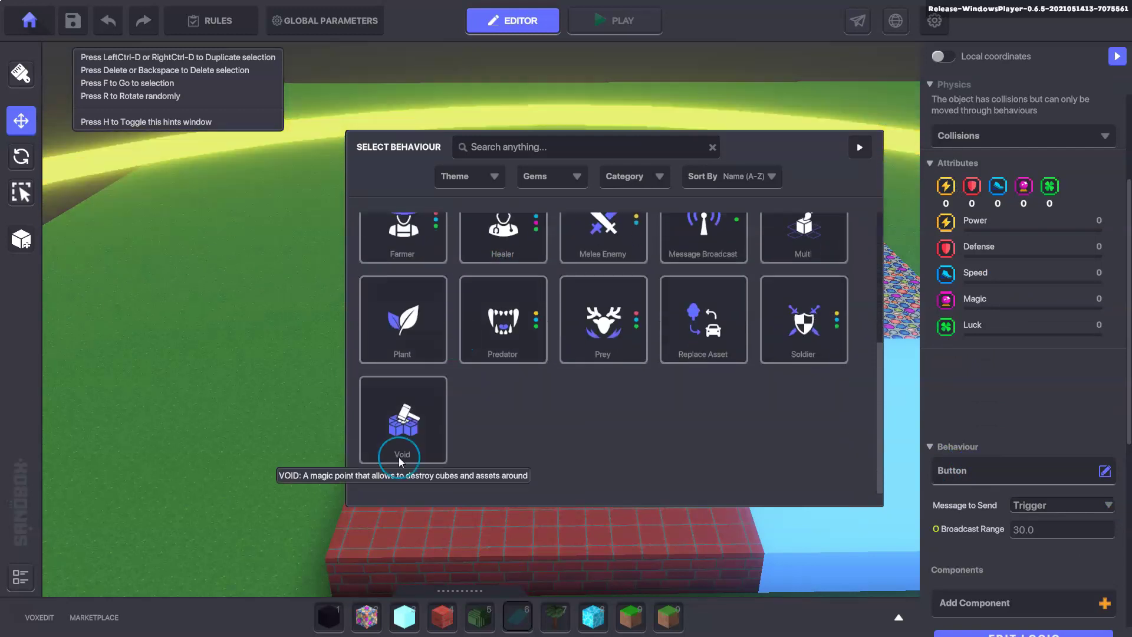
left_click(394, 442)
right_click_drag(564, 470, 551, 507)
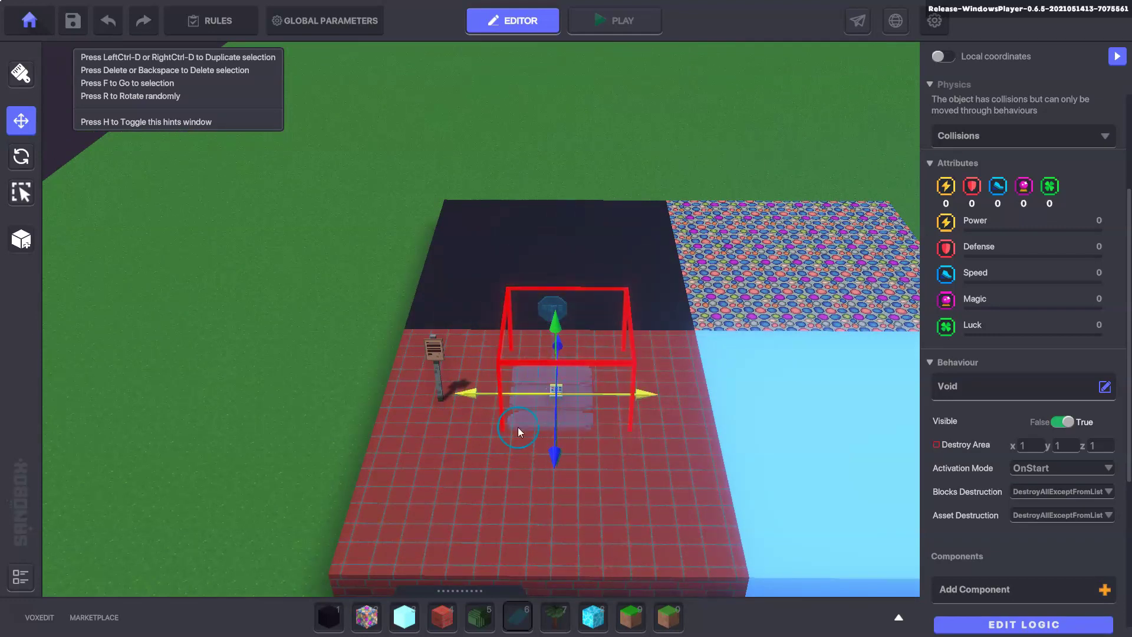
scroll(1016, 469, "down", 2)
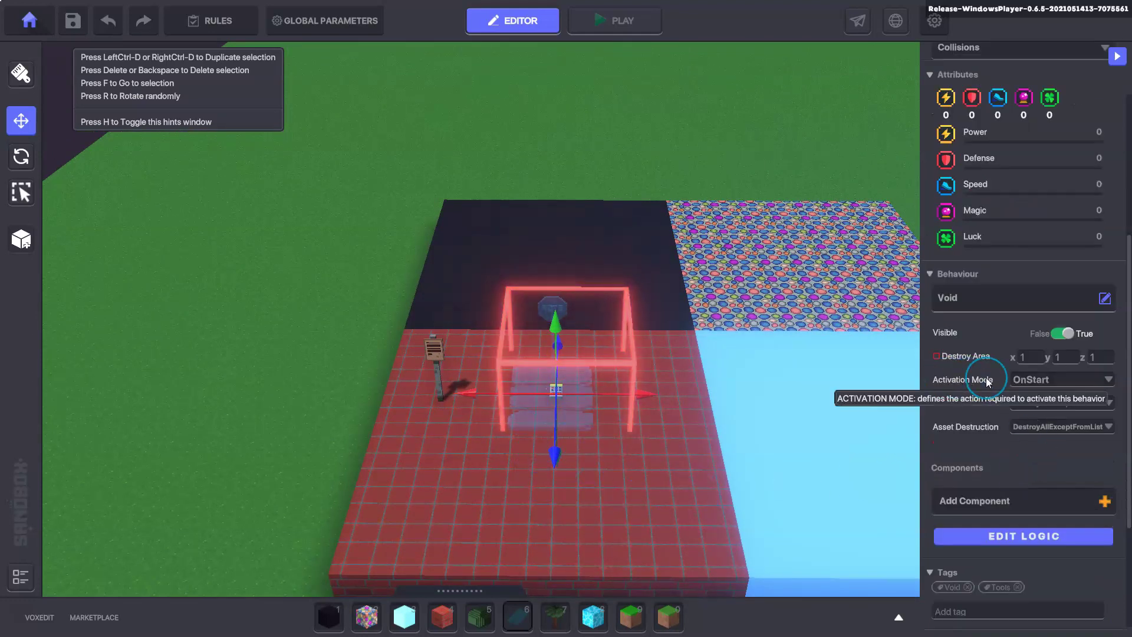
Step: Set Activation Mode OnReceiveMessage with message AvatartTeleported, Blocks DontDestroy, Assets OnlyDestroyFromList
left_click(1042, 380)
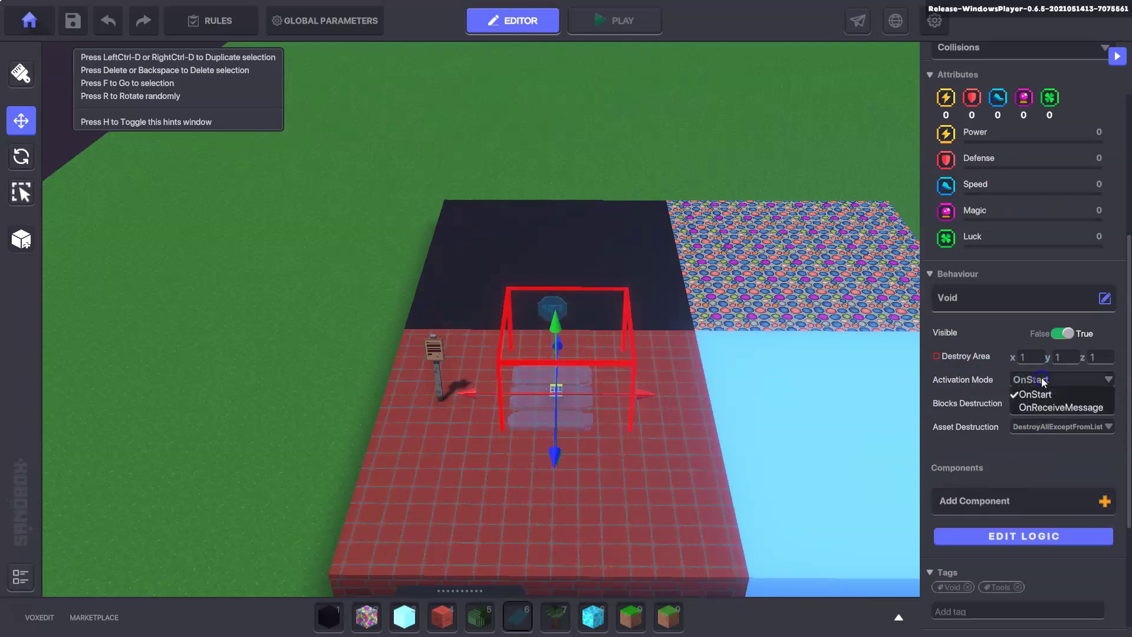
left_click(1060, 408)
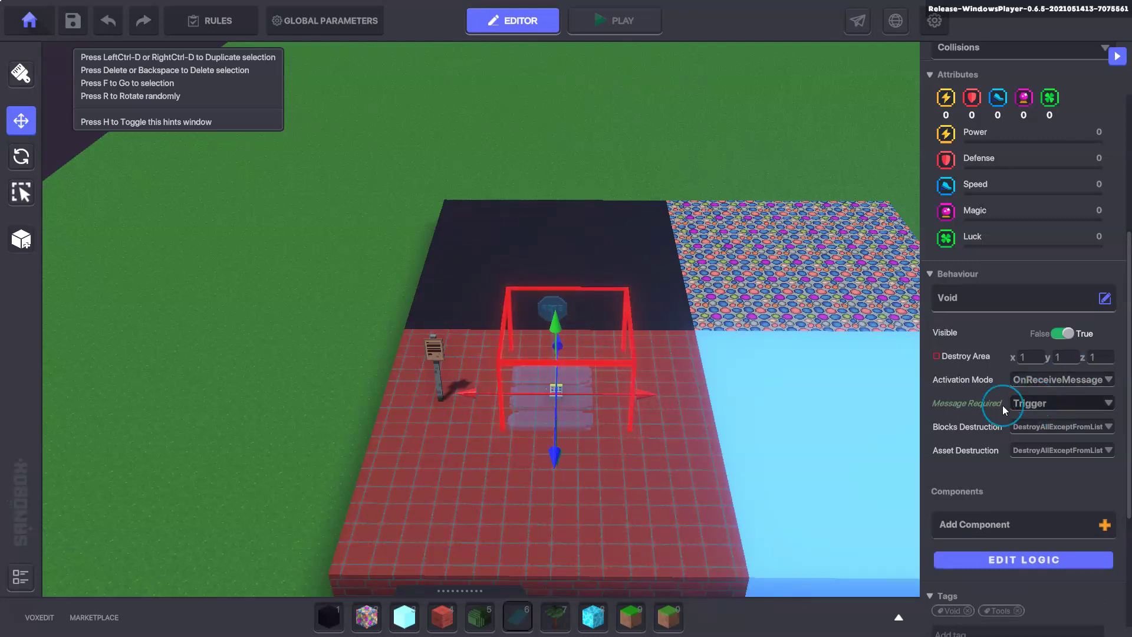
left_click(1040, 403)
type("Ava")
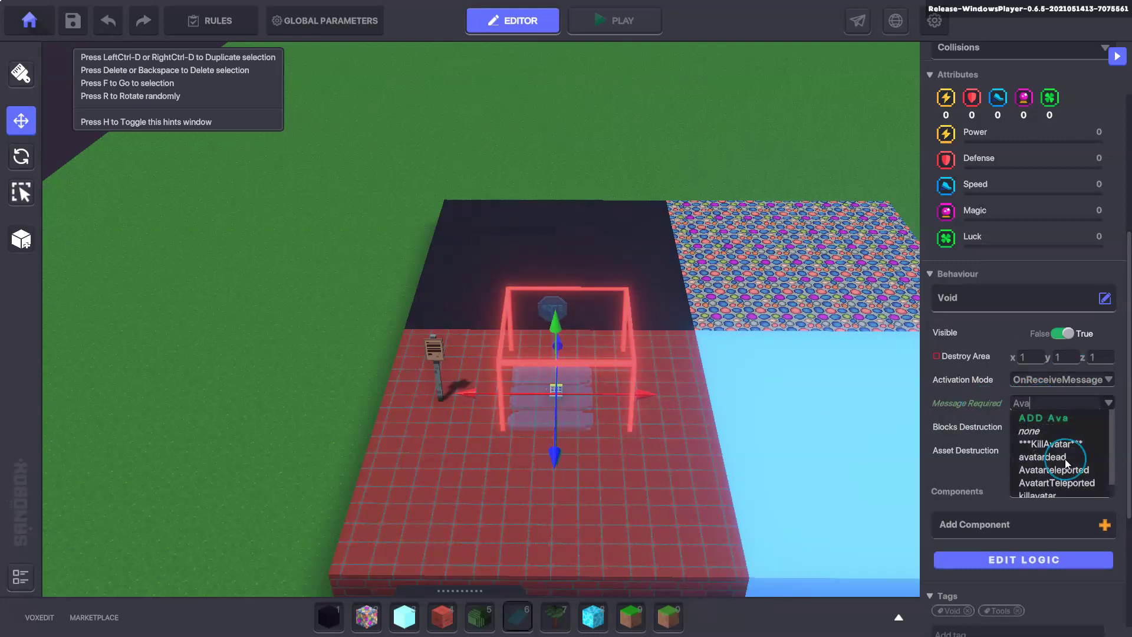
left_click(1035, 479)
left_click(1038, 427)
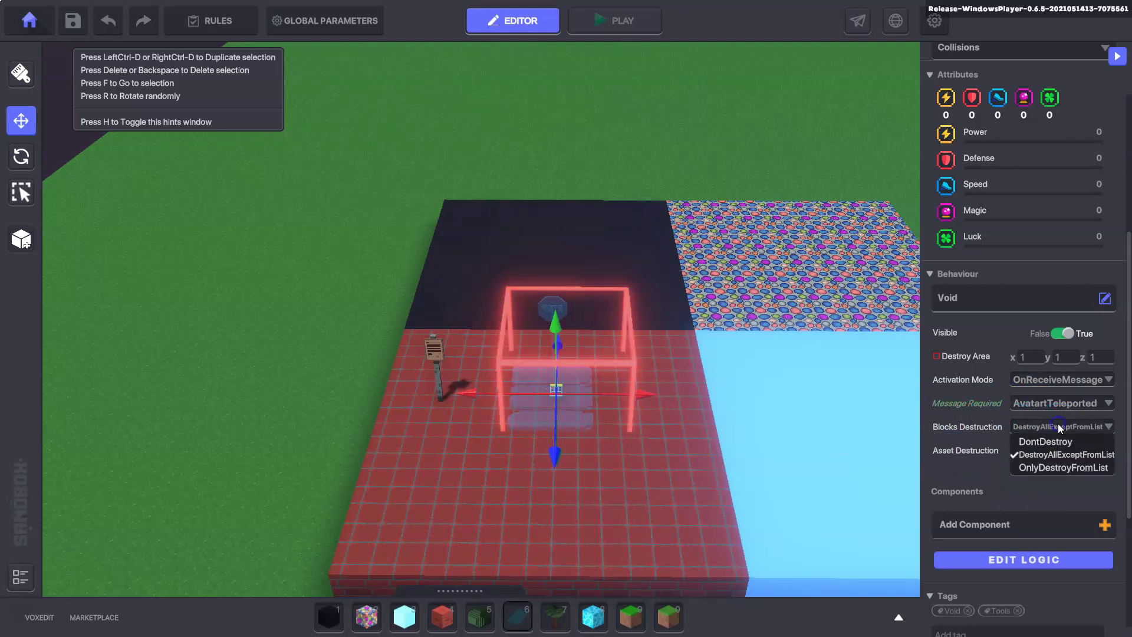
left_click(1046, 443)
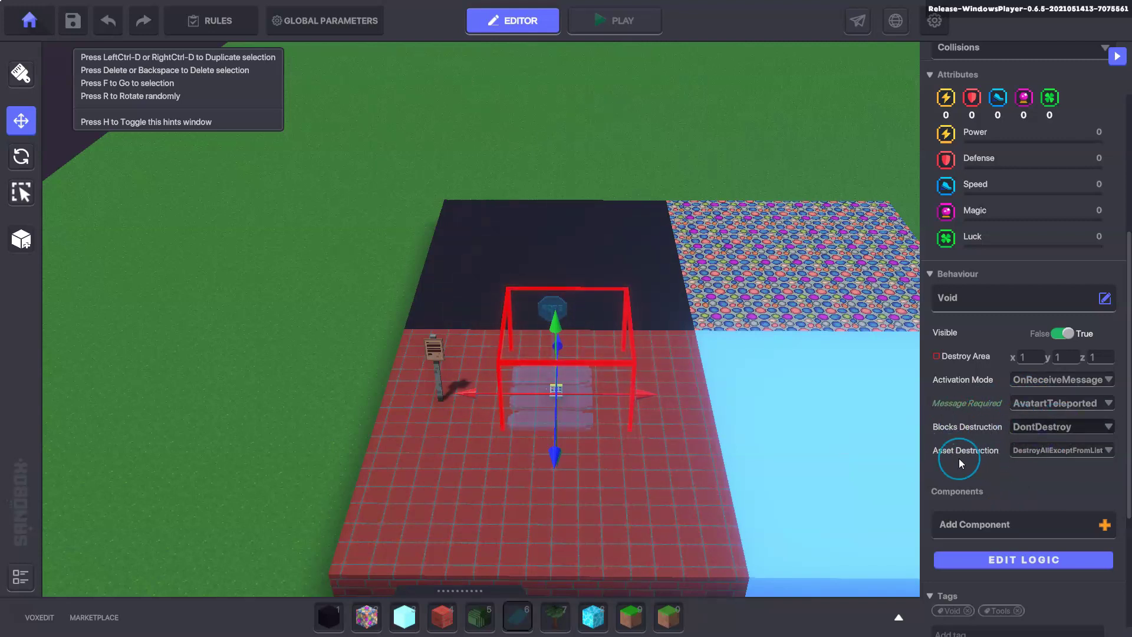
left_click(1024, 452)
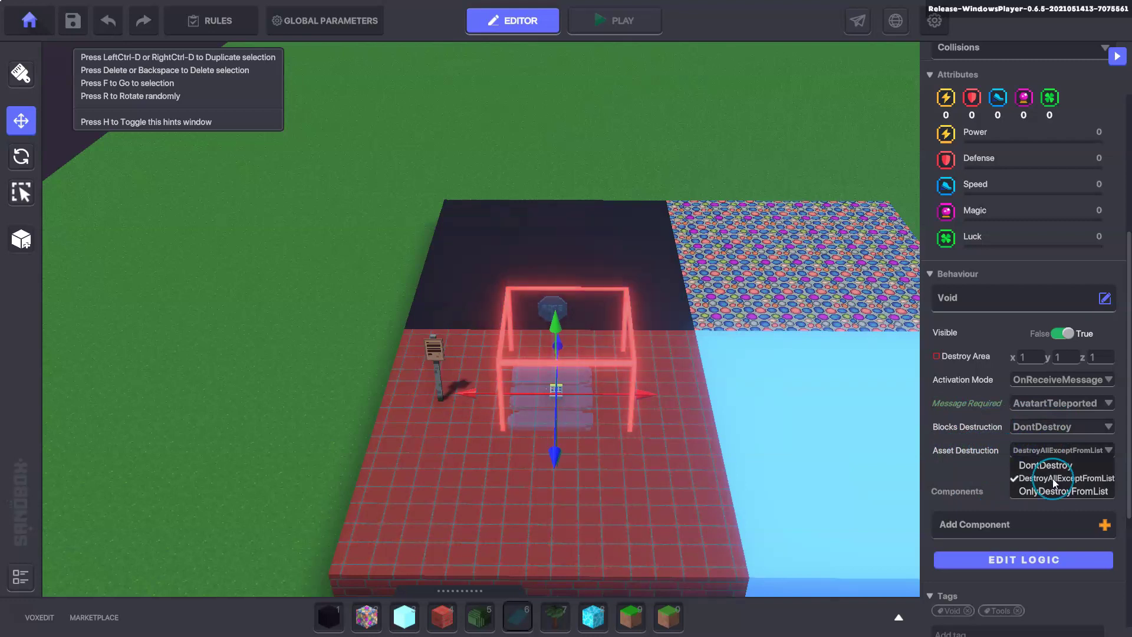
left_click(1042, 489)
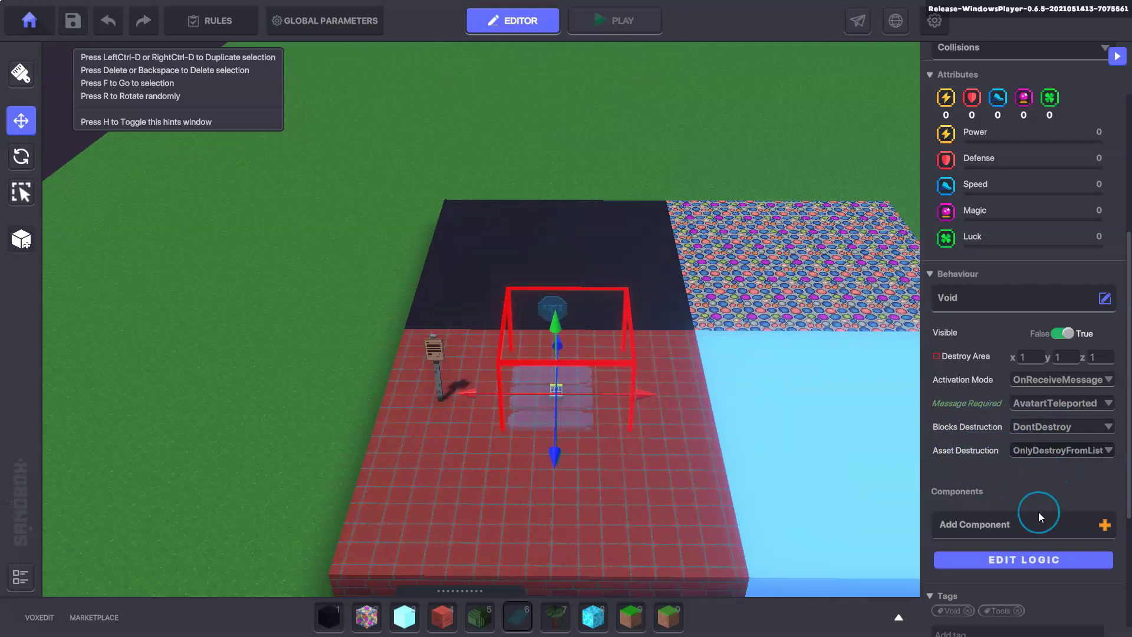
left_click(1009, 561)
Step: Add Flagstone 1 to the Void's Assets List, found by searching 'ston'
scroll(1037, 457, "down", 1)
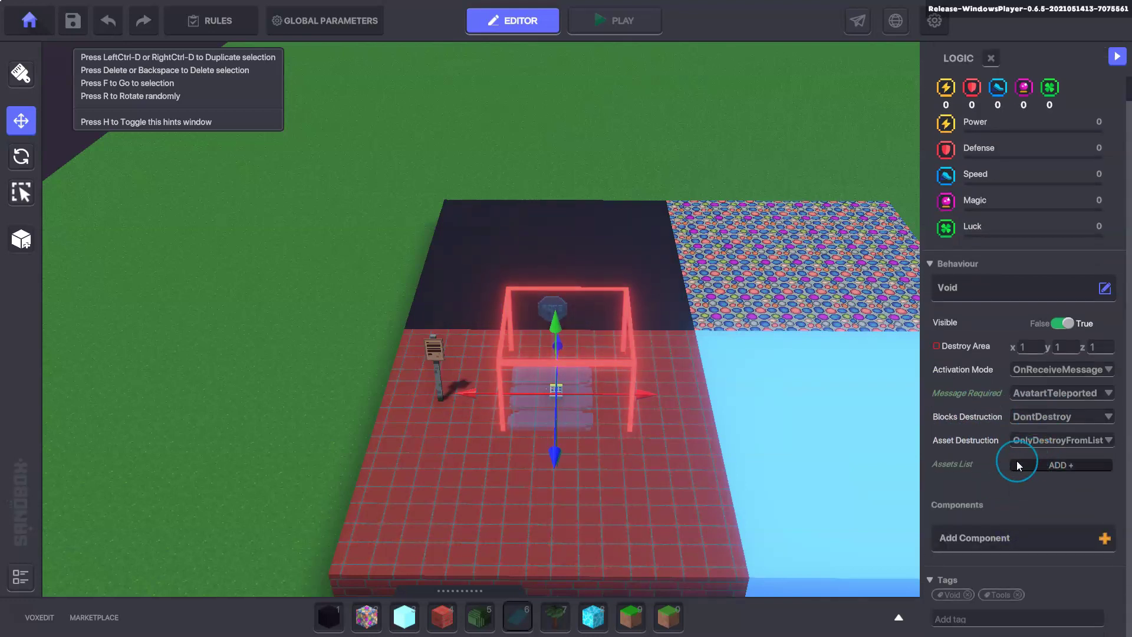
left_click(1051, 466)
left_click(1032, 463)
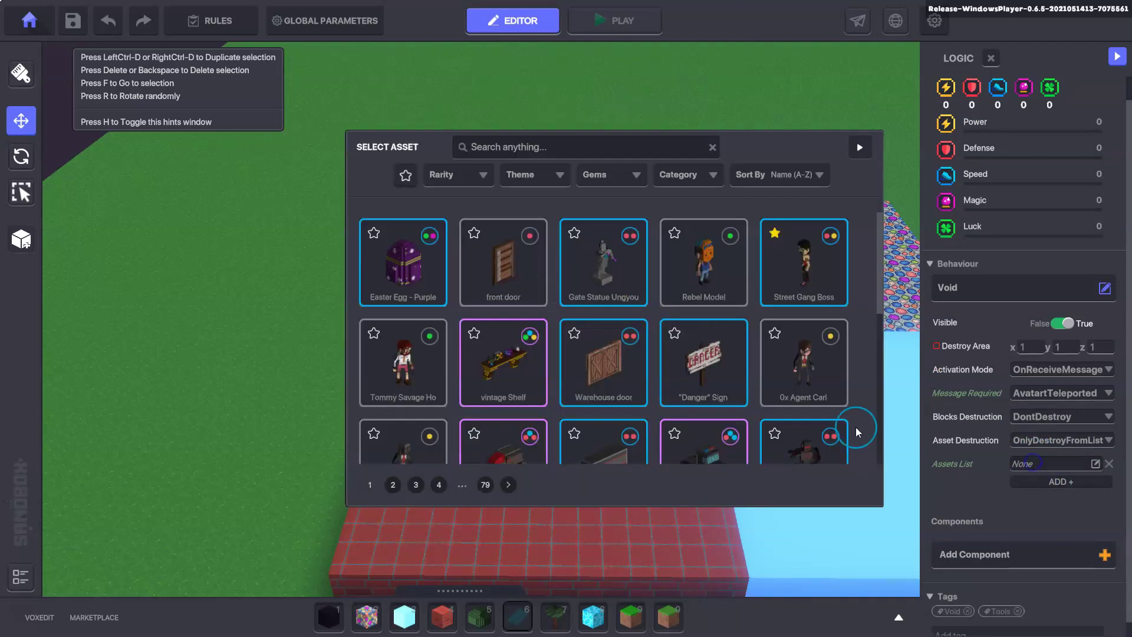
left_click(499, 147)
type("sto")
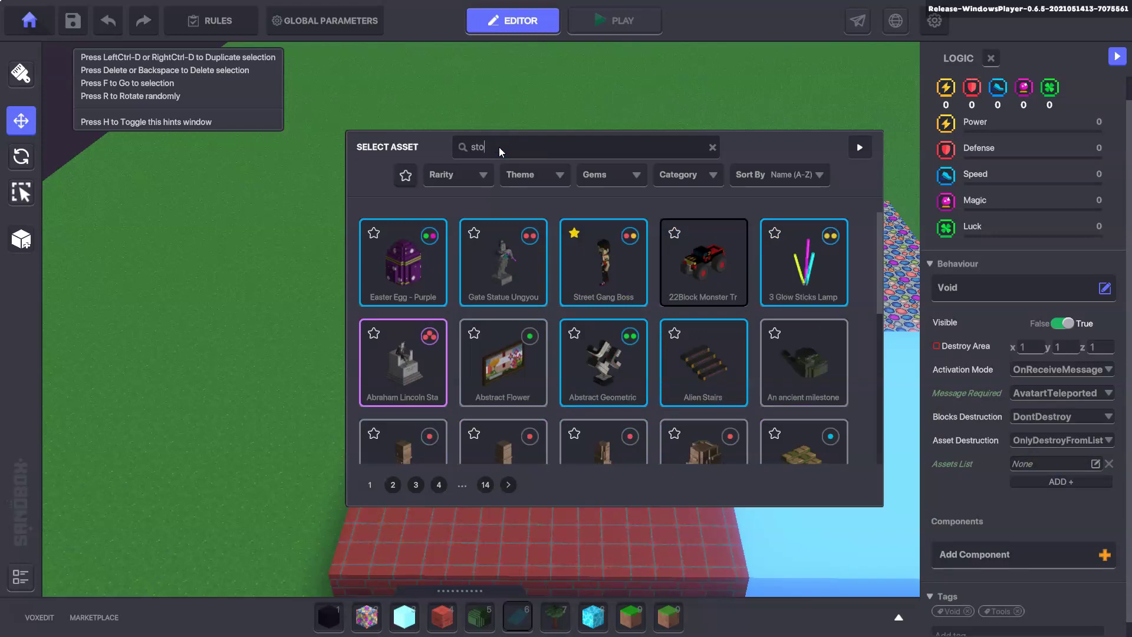
type("n")
left_click(622, 389)
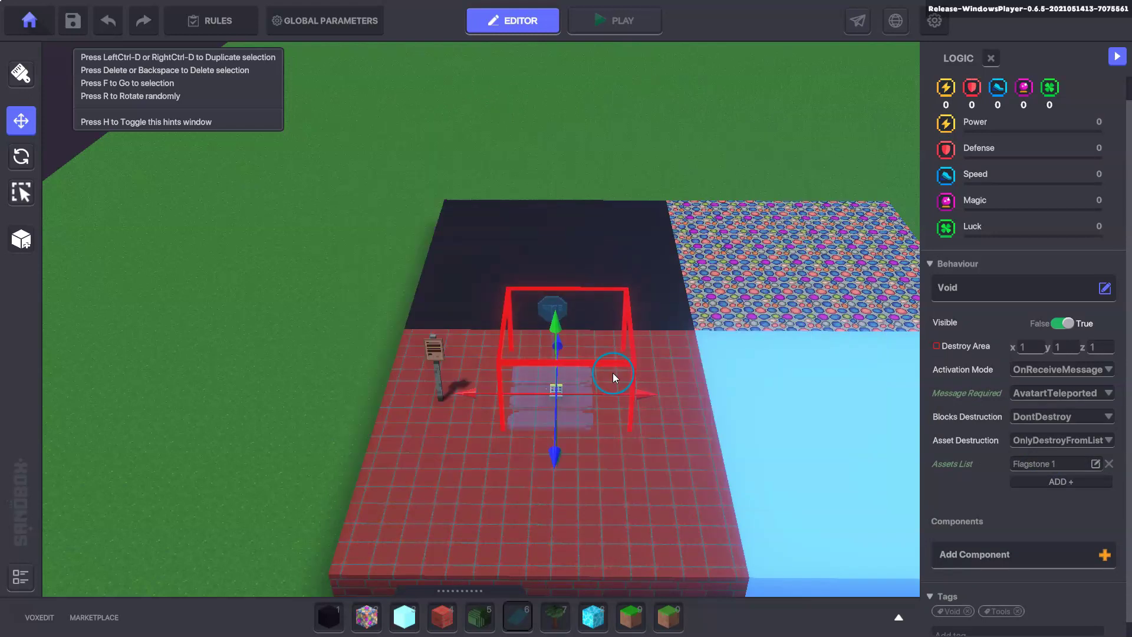
Step: Turn the Void's Visible off, hide the switch, and set its Physics to No Collisions
left_click(1066, 324)
left_click(1065, 324)
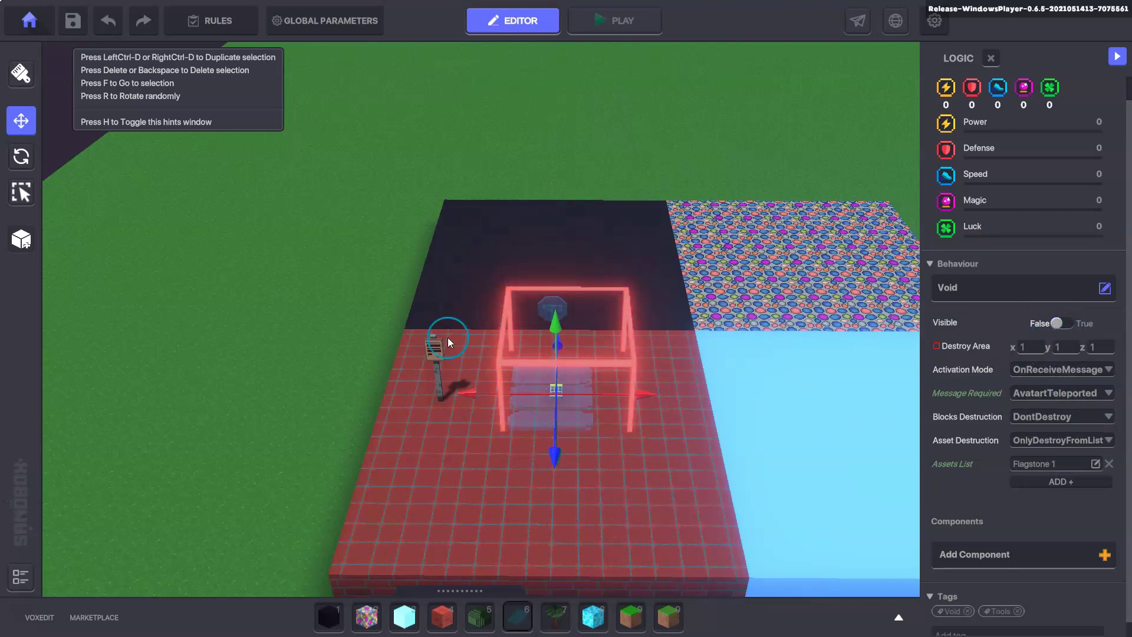
right_click_drag(580, 446, 642, 479)
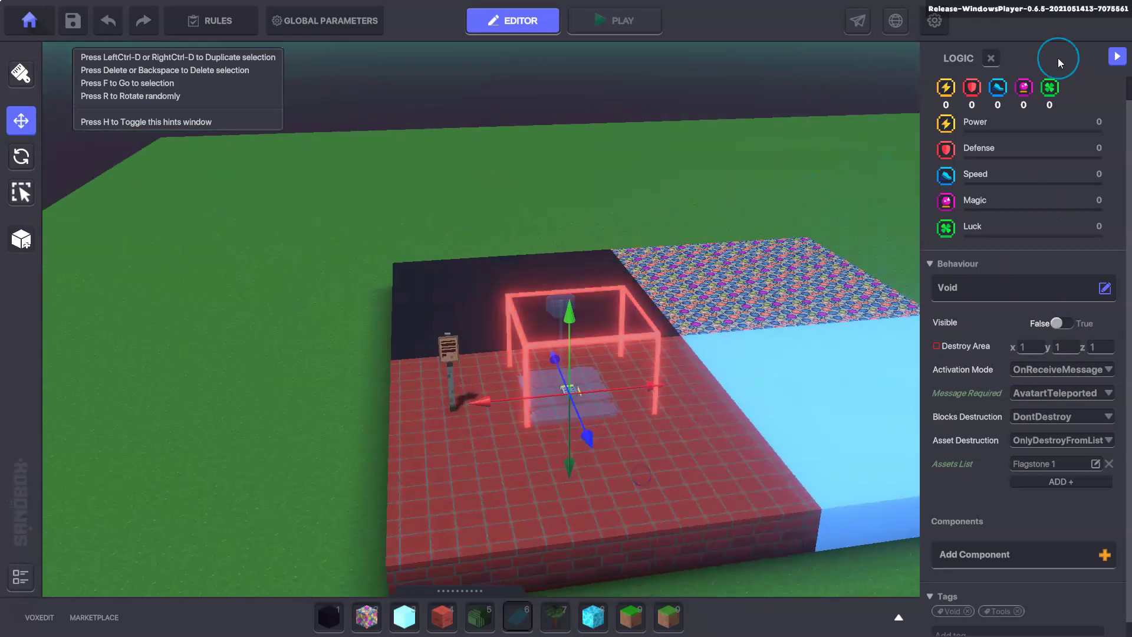
left_click(991, 58)
scroll(990, 174, "up", 5)
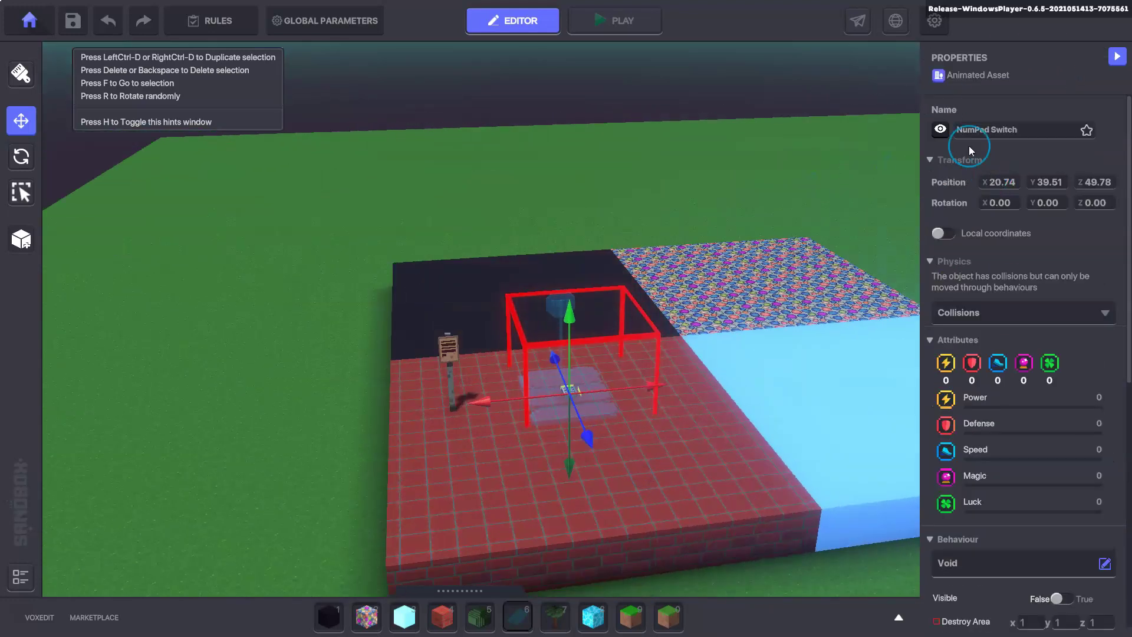
left_click(942, 130)
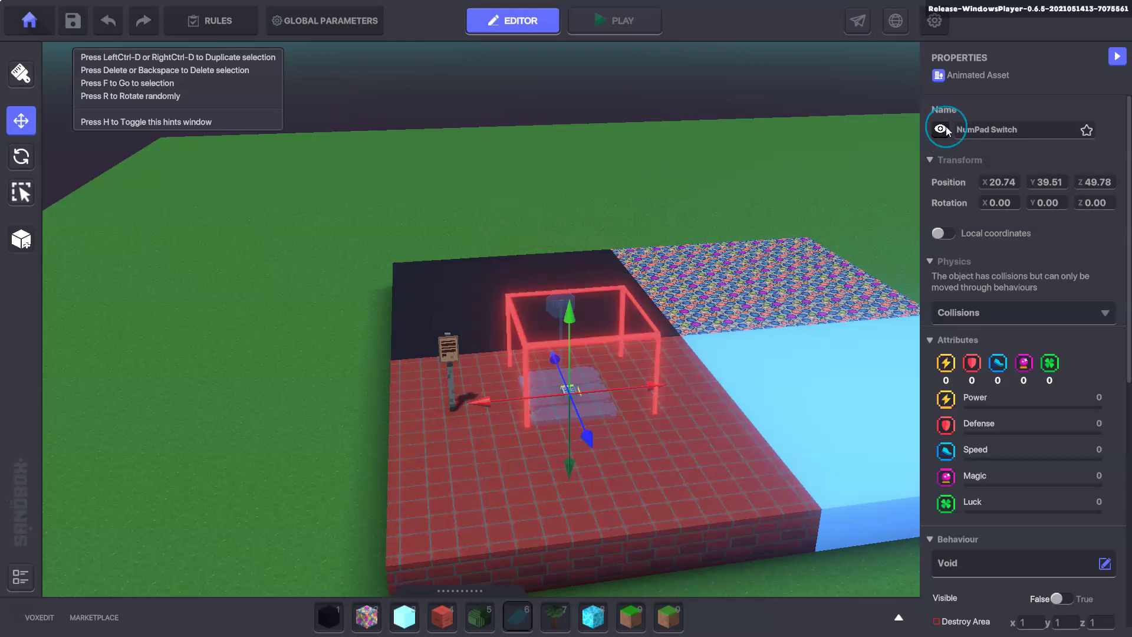
left_click(996, 313)
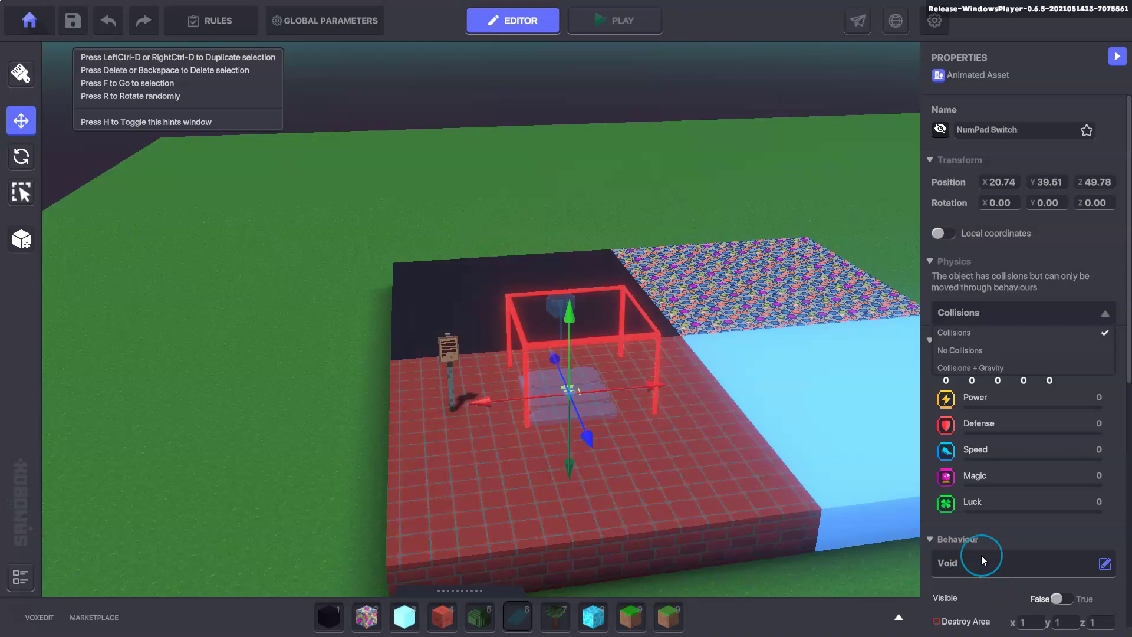
left_click(958, 349)
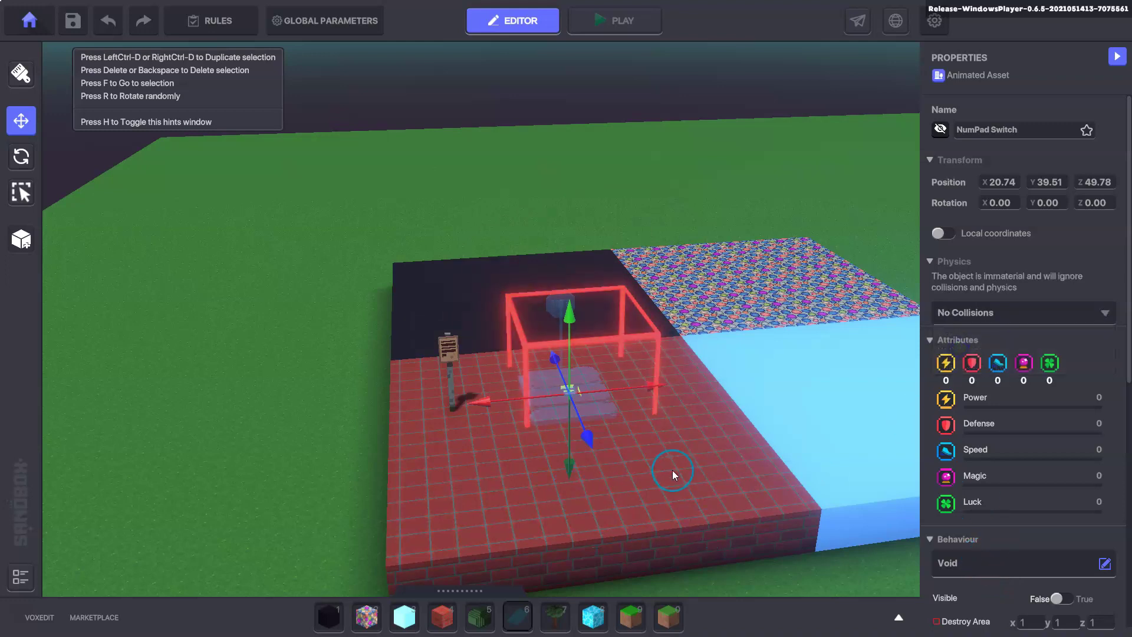
right_click_drag(672, 470, 657, 478)
left_click(637, 470)
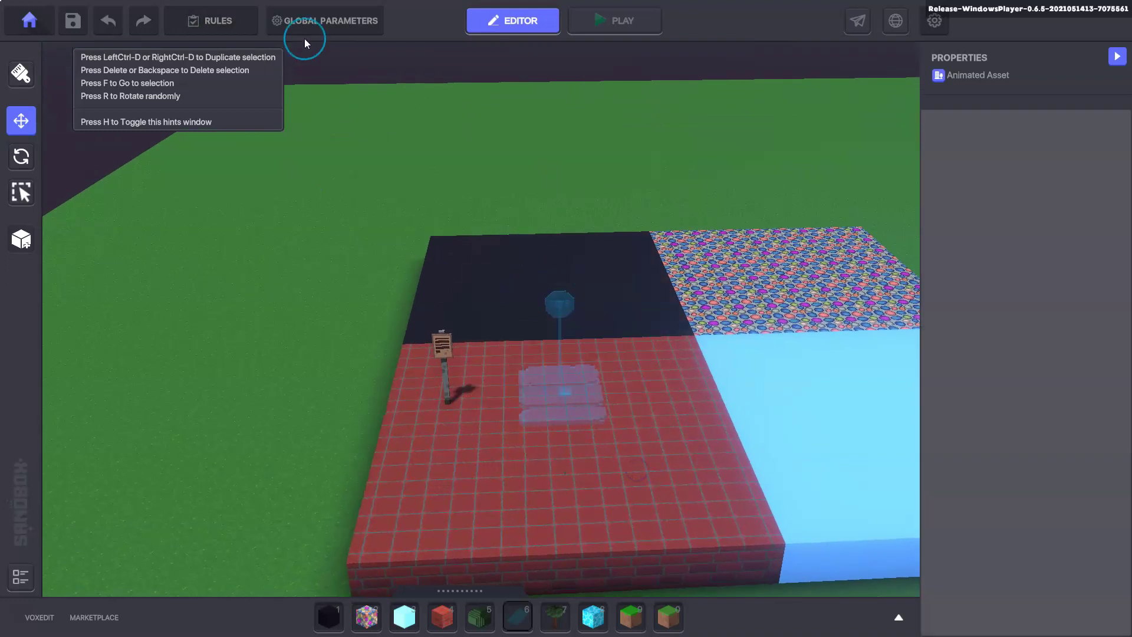
left_click(315, 20)
left_click(592, 143)
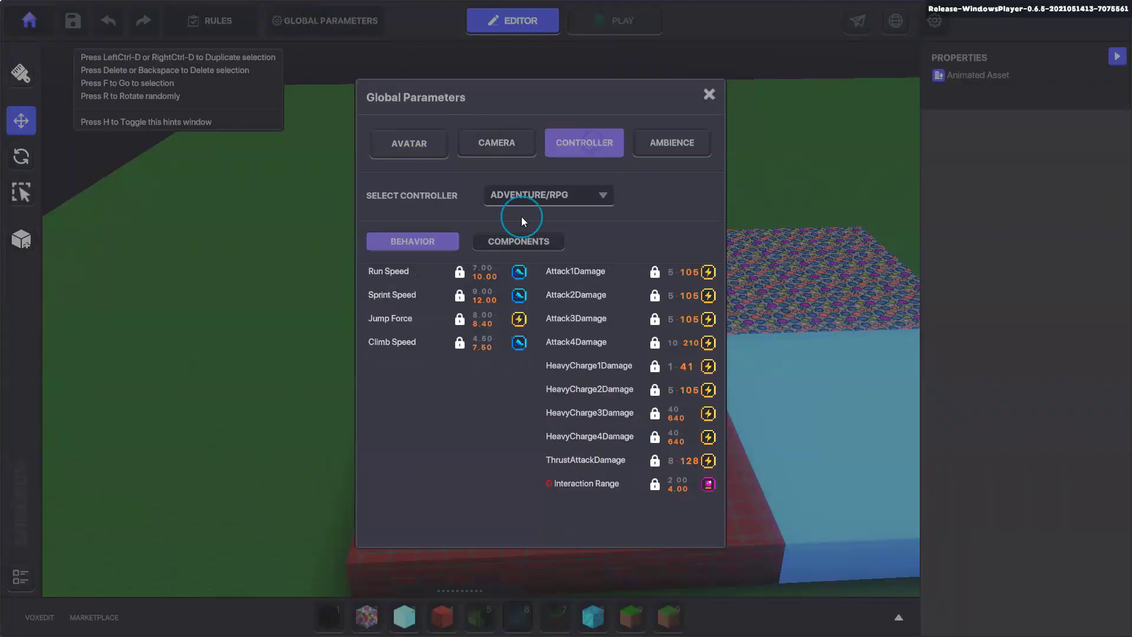
left_click(510, 240)
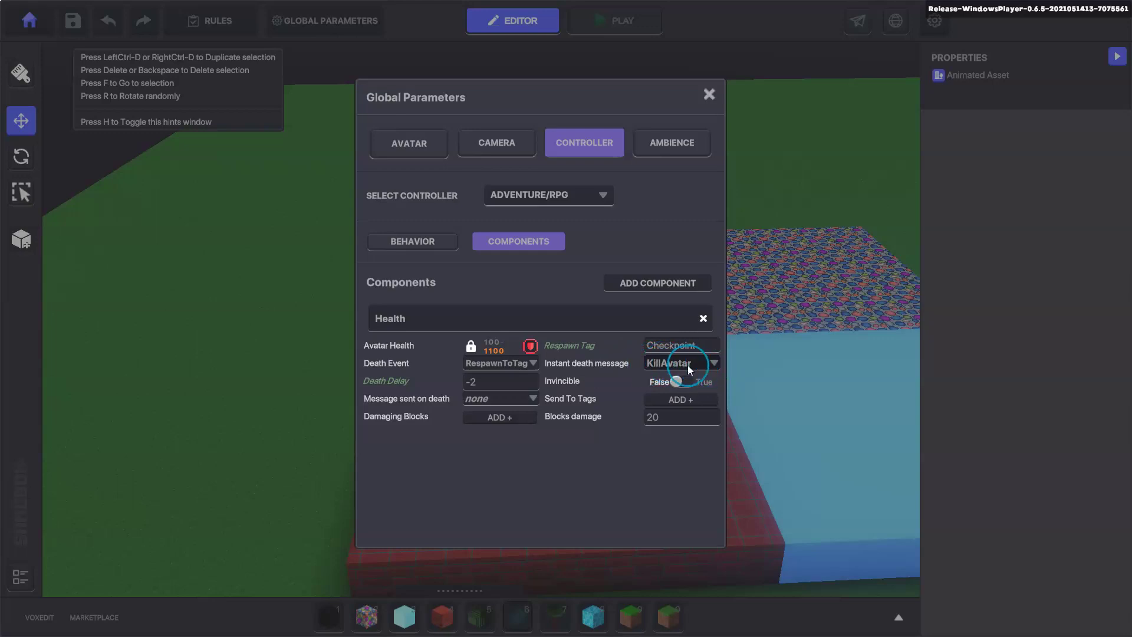
left_click(708, 93)
Step: Select the signpost and translucent switch together and move them onto the dark, then patterned platform
right_click_drag(543, 326, 642, 455)
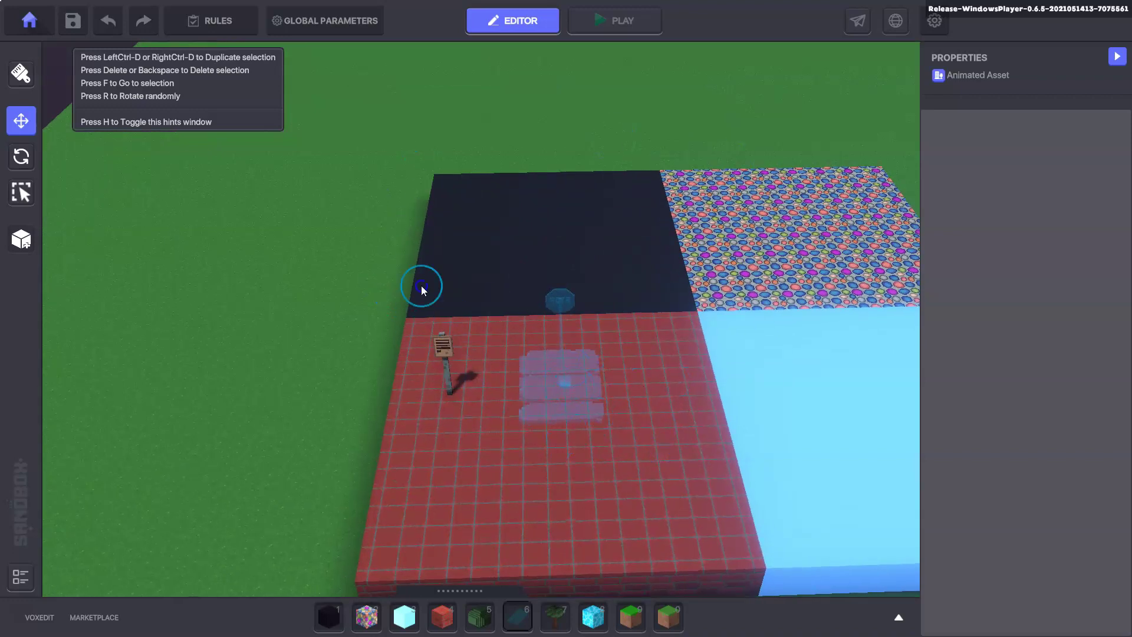
left_click_drag(381, 274, 641, 507)
right_click_drag(642, 507, 655, 455)
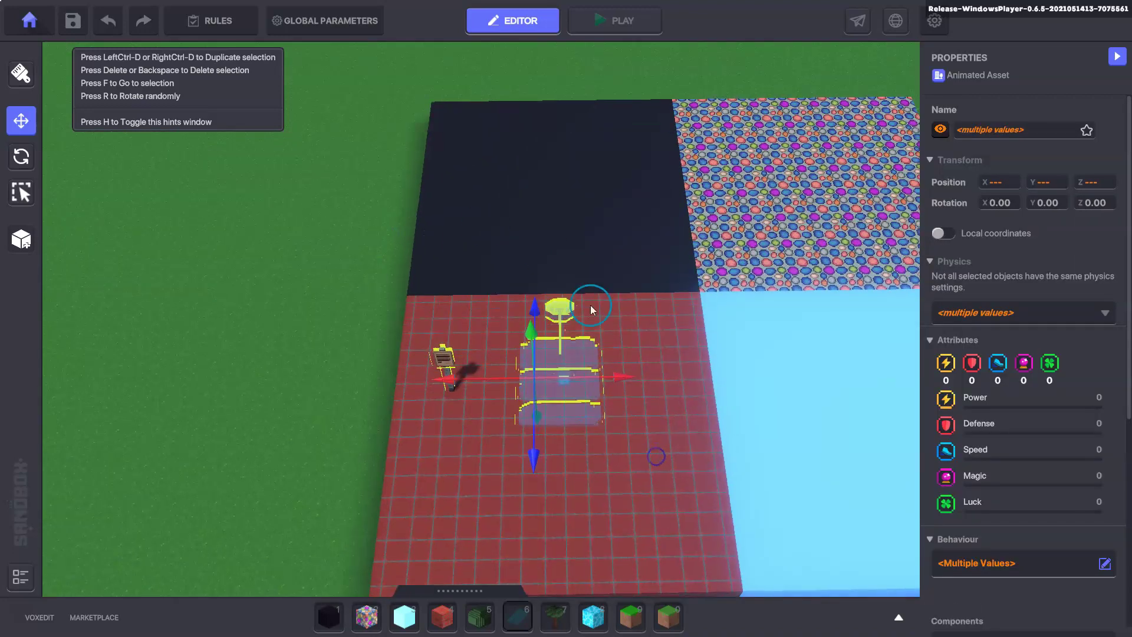
left_click_drag(587, 399, 559, 222)
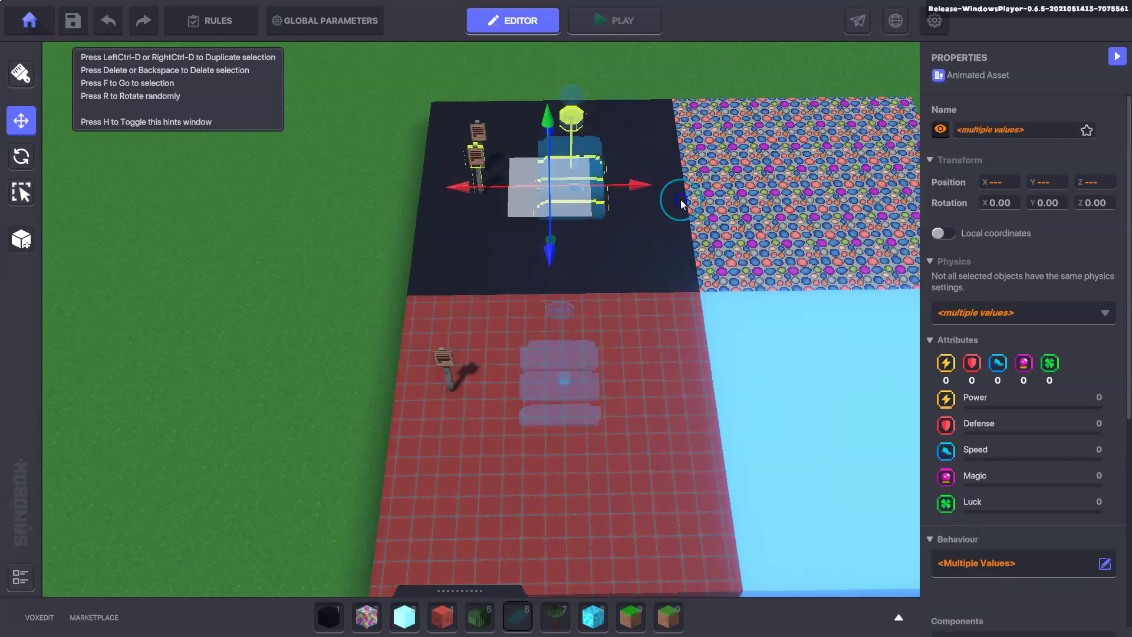
left_click_drag(681, 204, 855, 171)
middle_click_drag(850, 335, 727, 323)
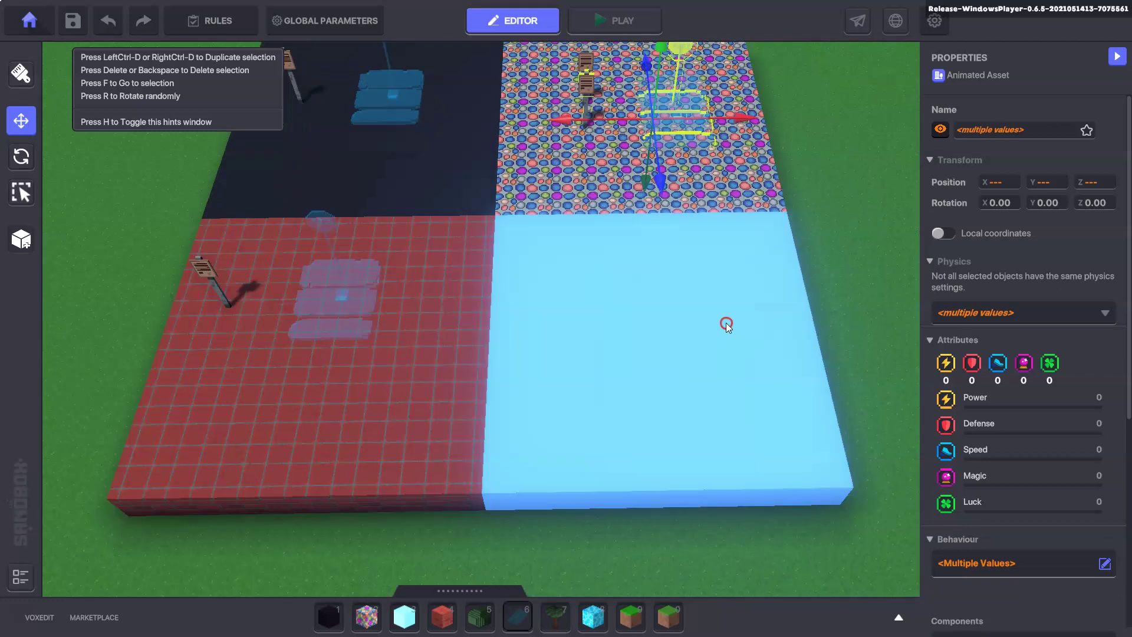
Step: Drag the signpost and spawner onto the light-blue floor and clear the selection
left_click_drag(673, 137, 664, 322)
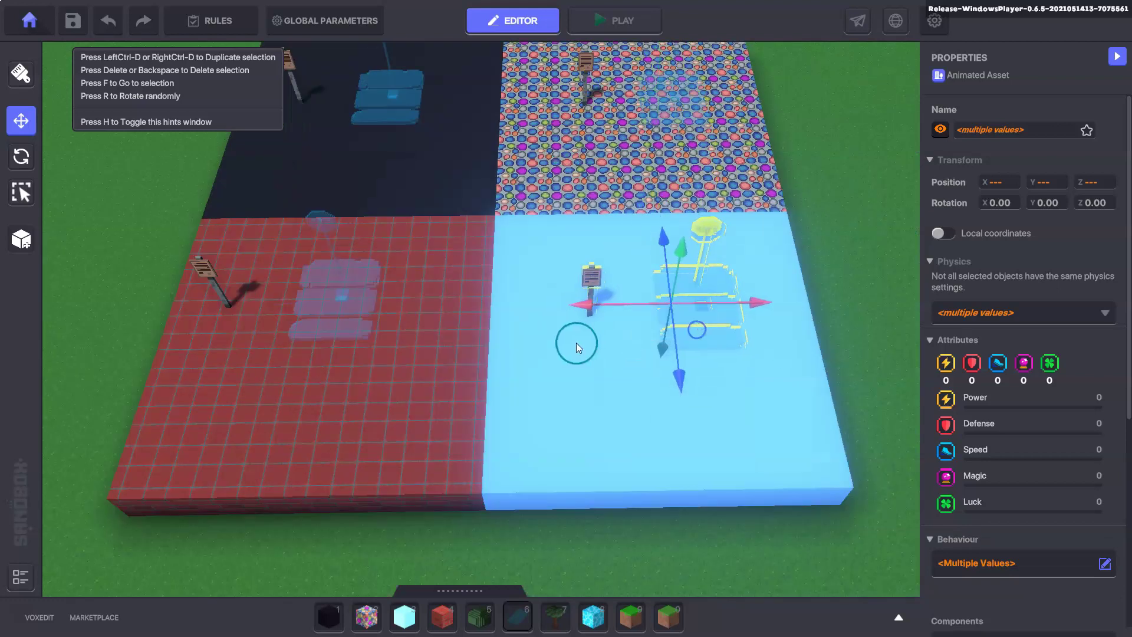
middle_click_drag(576, 342, 596, 354)
scroll(594, 352, "down", 5)
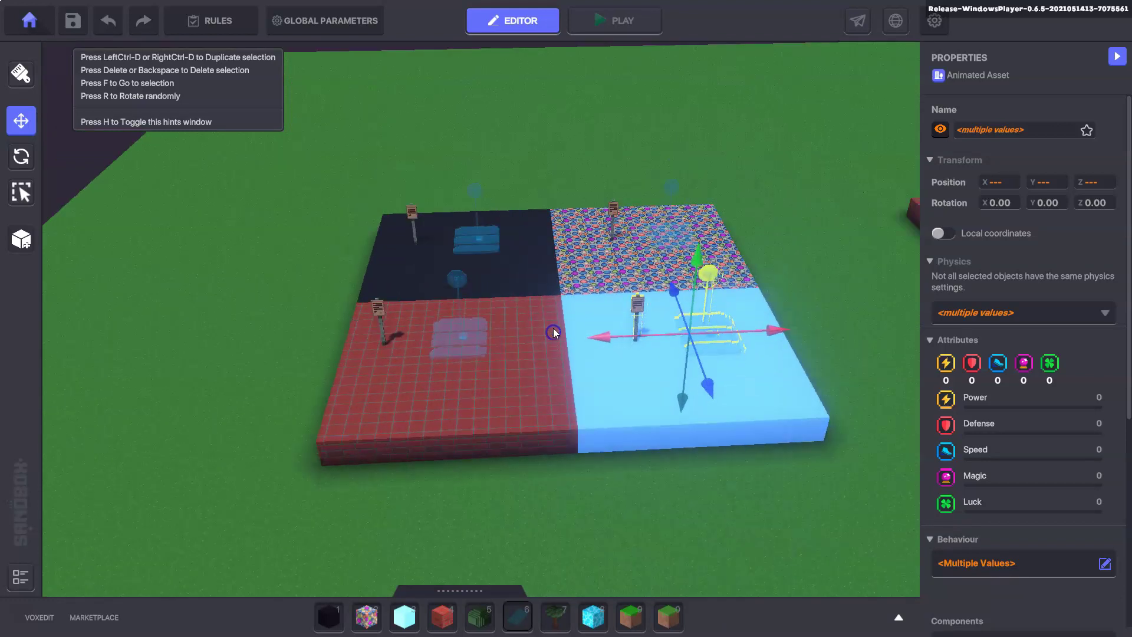
scroll(522, 285, "up", 3)
left_click(359, 187)
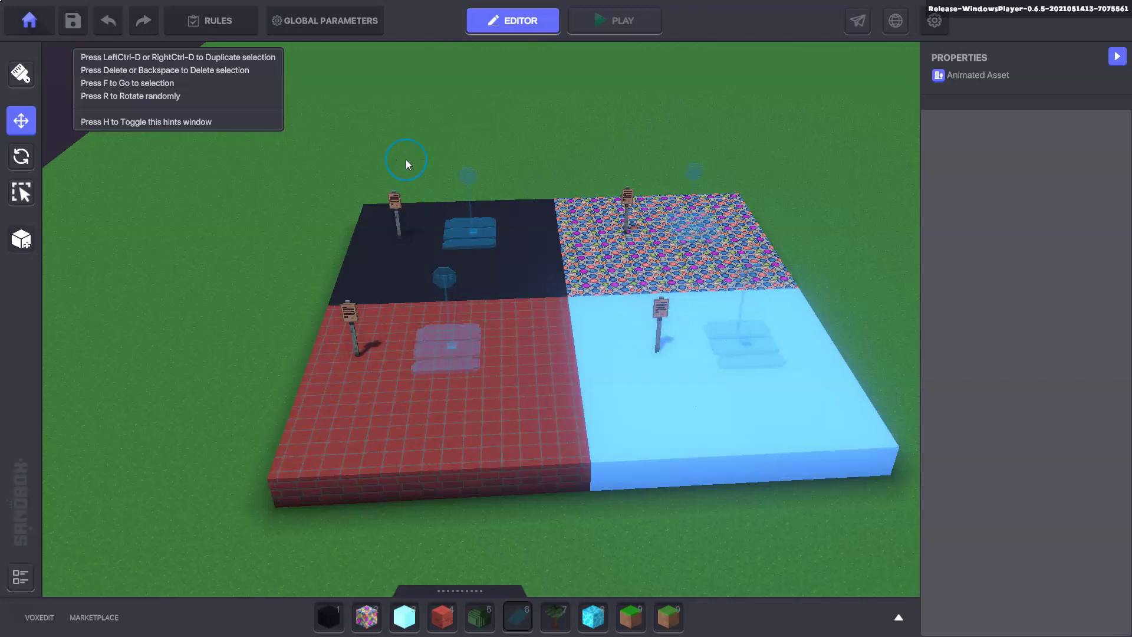
Step: Set the blue floor spawner's Message Required to Blue
scroll(462, 197, "up", 3)
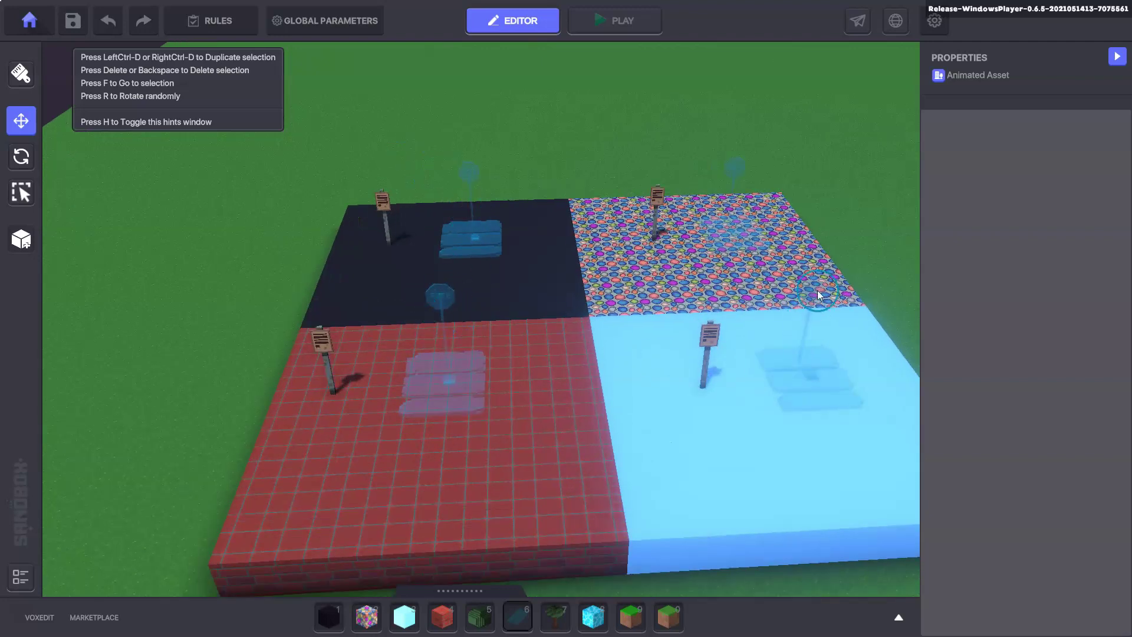
left_click(818, 295)
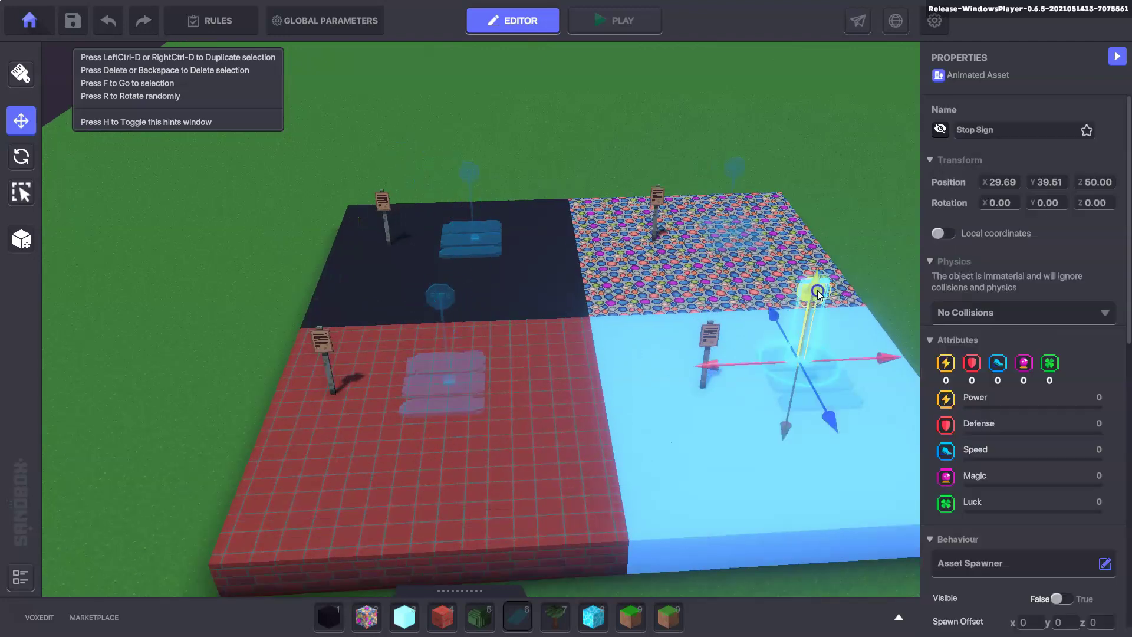
middle_click_drag(783, 460, 618, 383)
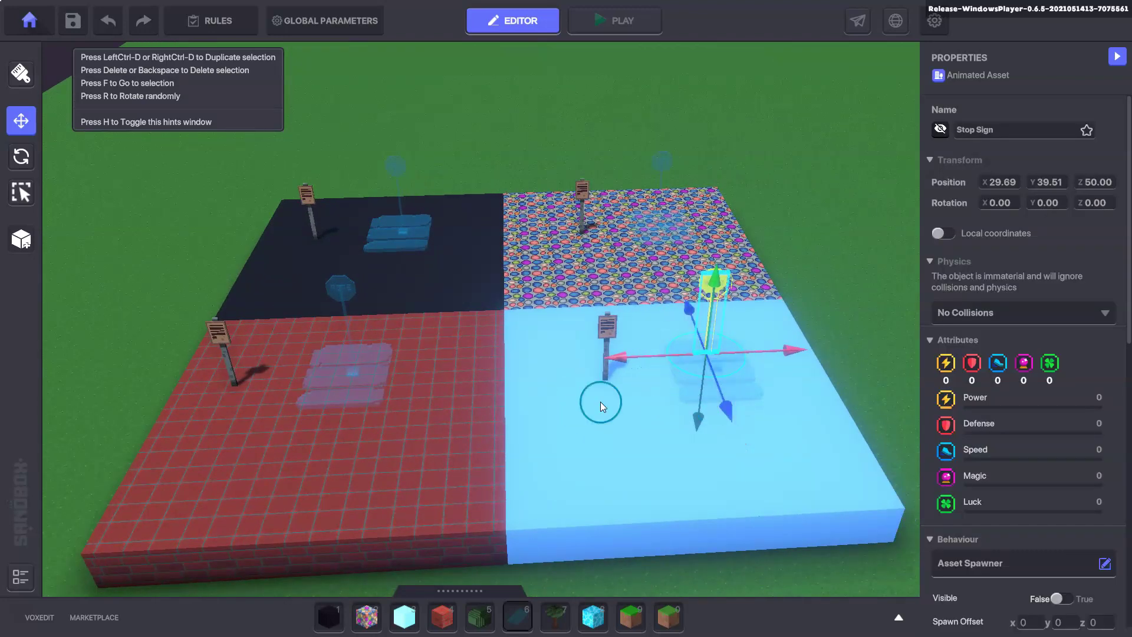
scroll(973, 452, "down", 5)
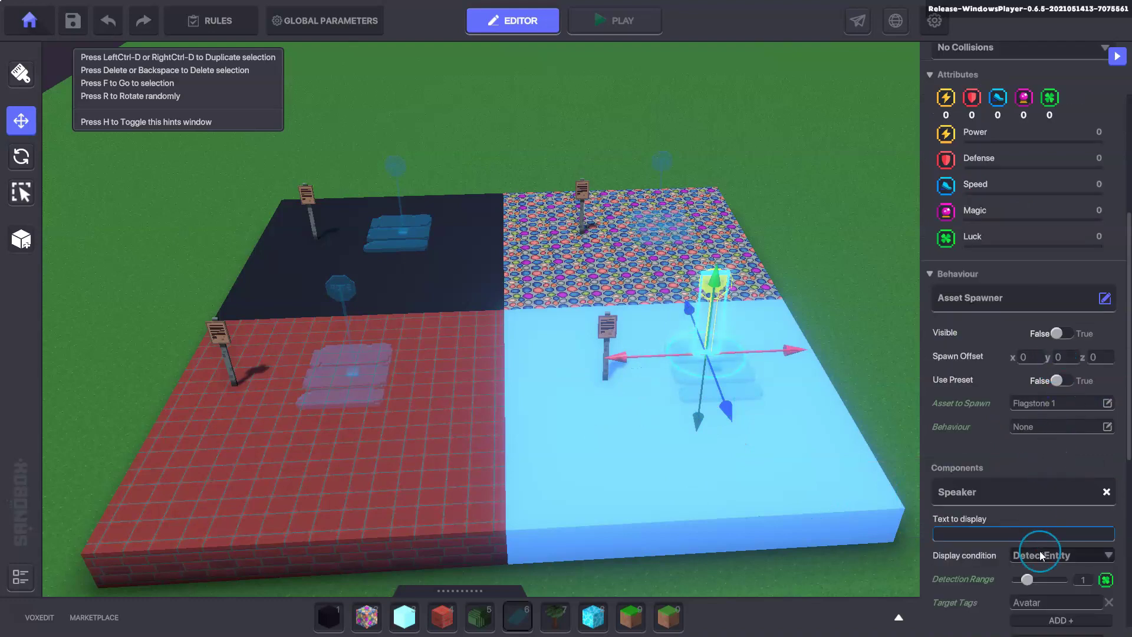
scroll(1041, 554, "down", 3)
left_click(1021, 548)
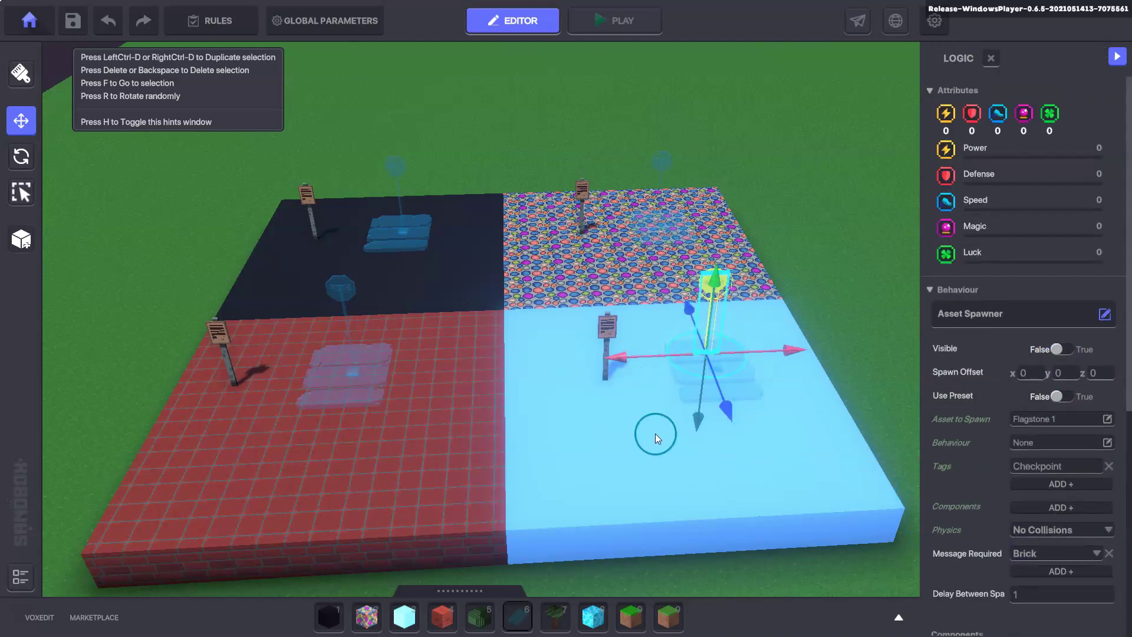
scroll(1076, 451, "down", 2)
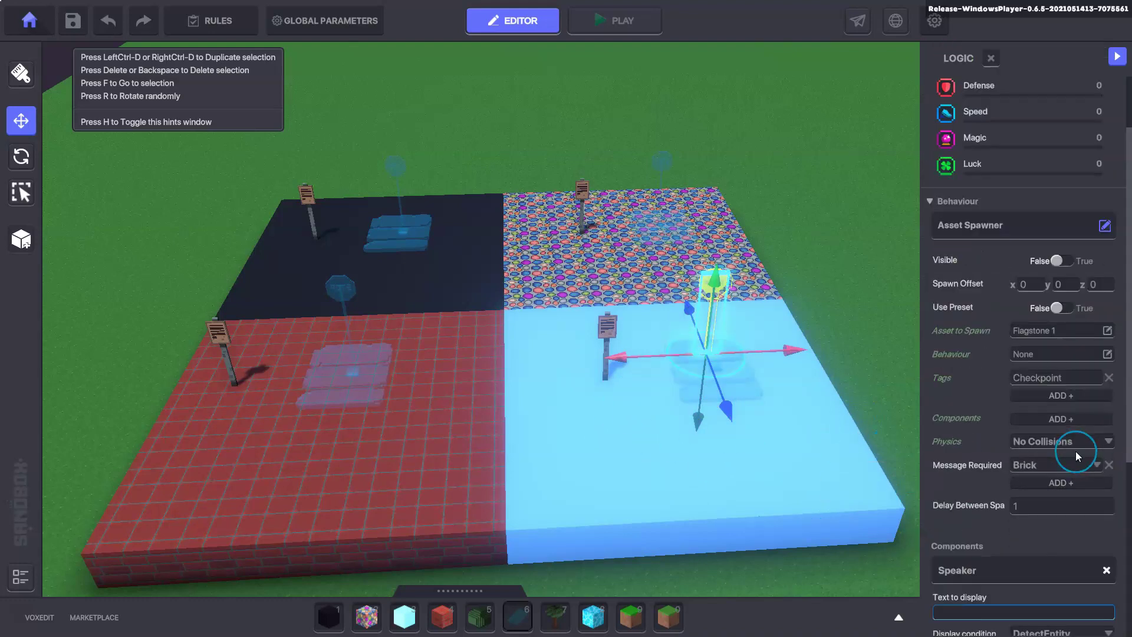
left_click(1034, 466)
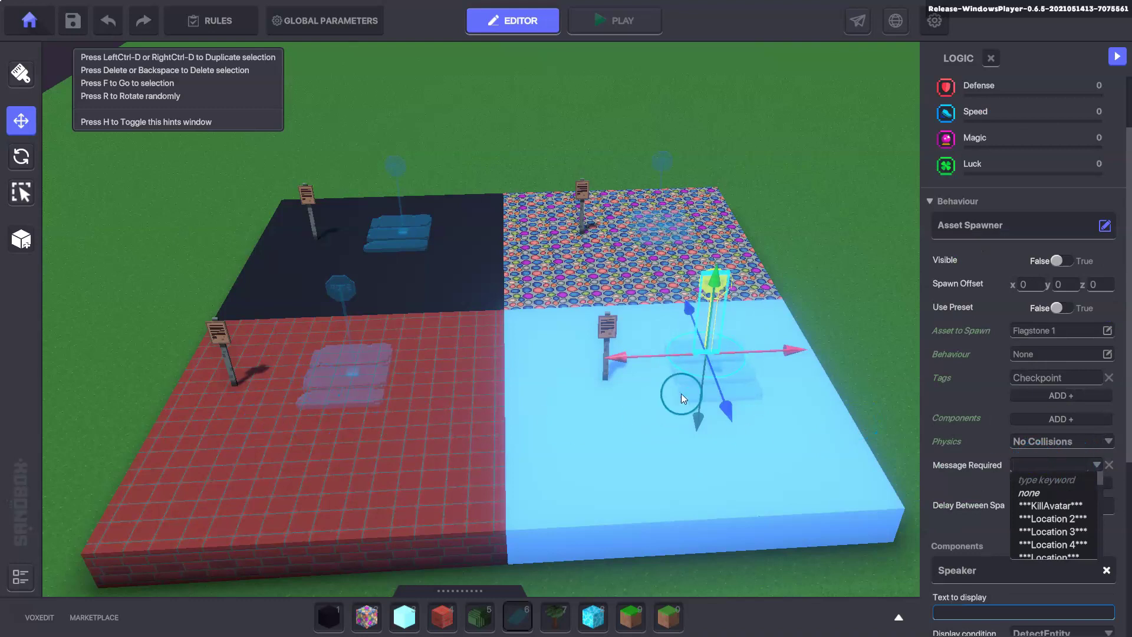
type("Bk")
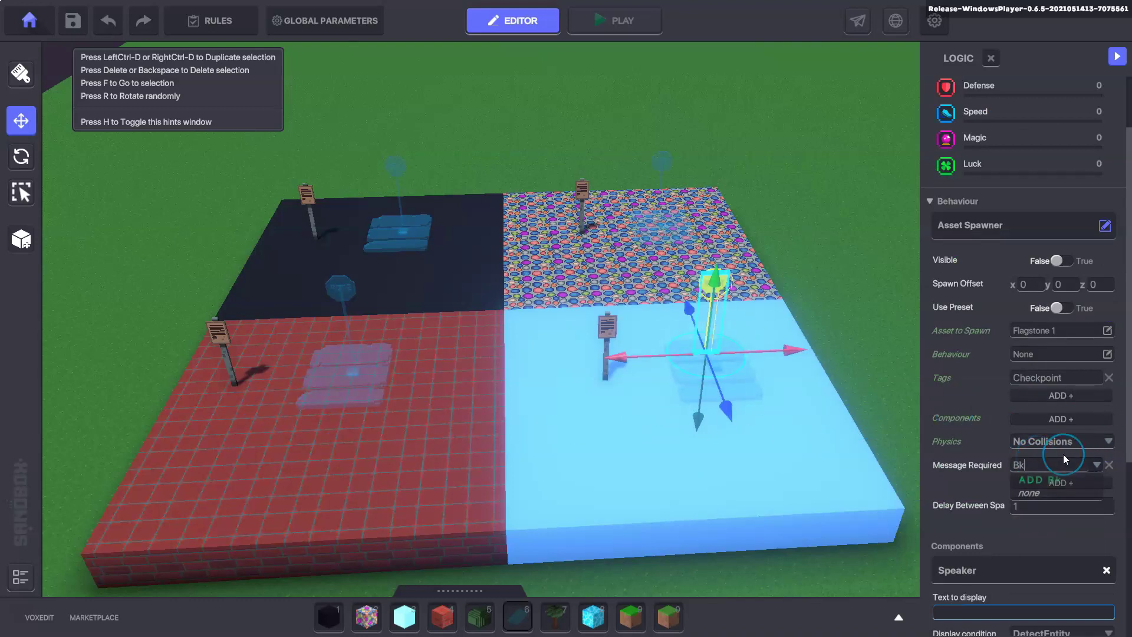
key("BackSpace")
type("lu")
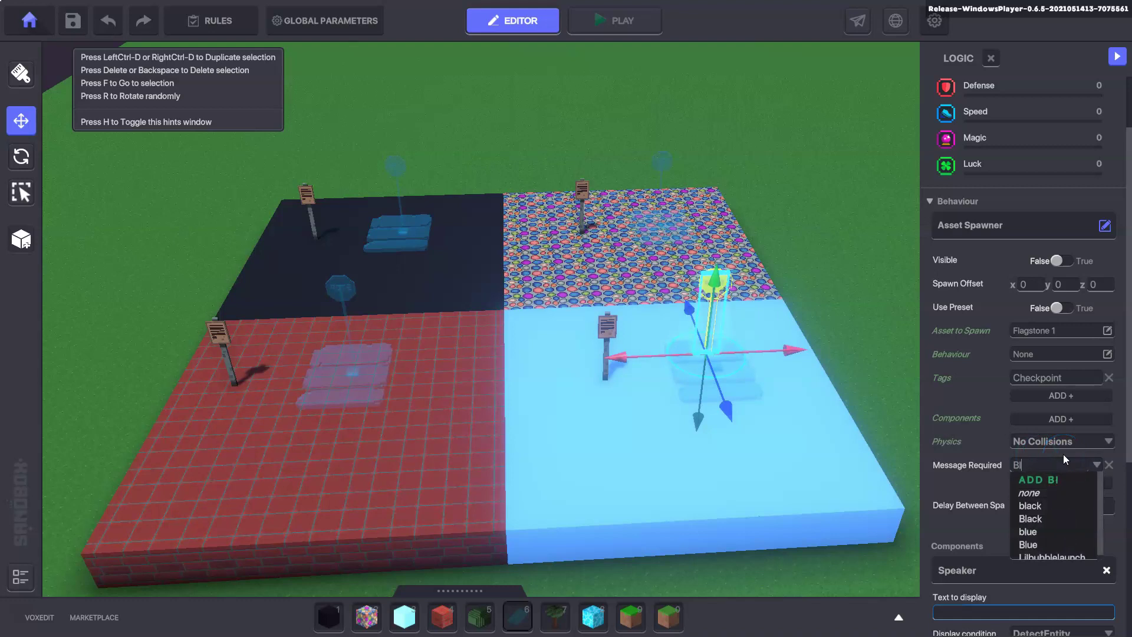
left_click(1031, 519)
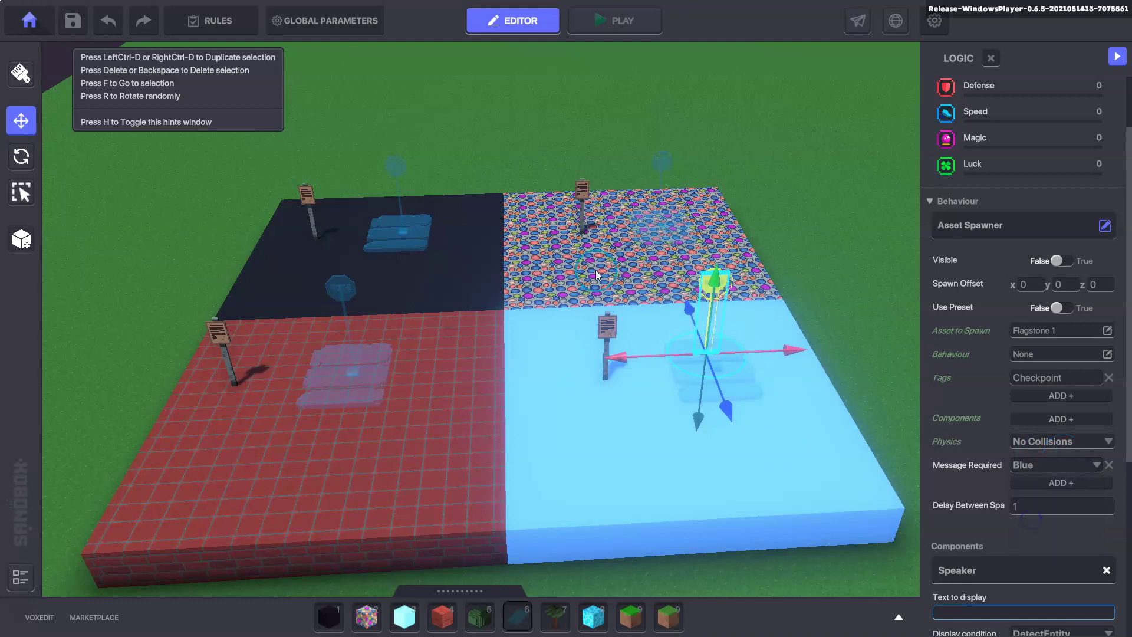
Step: Set the colourful patch spawner's Message Required to Colourful
left_click(665, 163)
left_click(1048, 521)
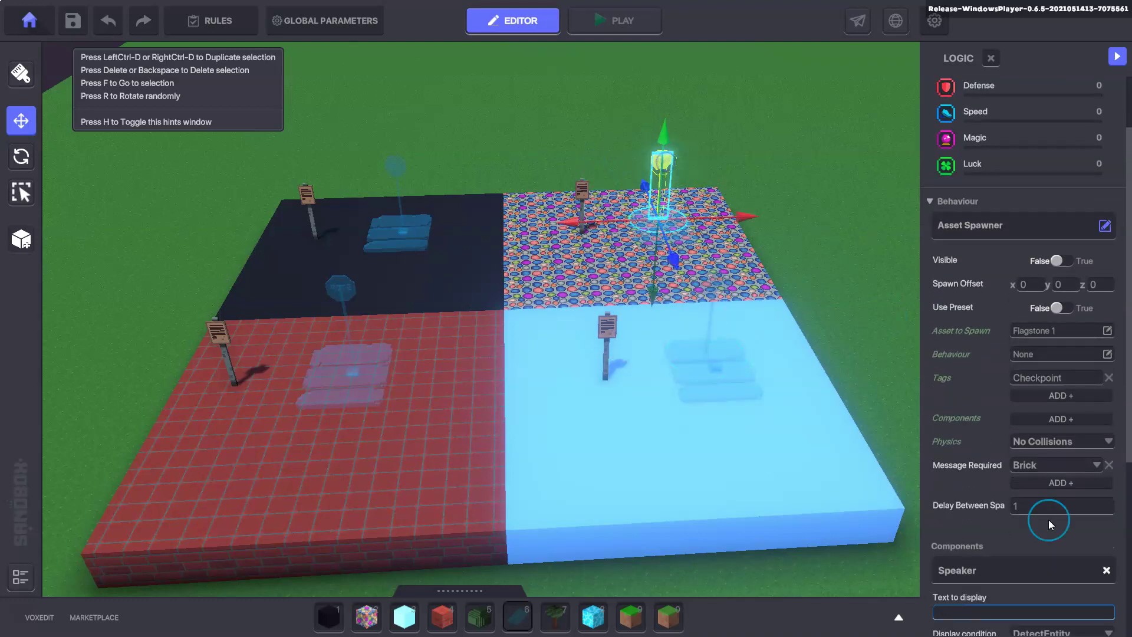
type("Col")
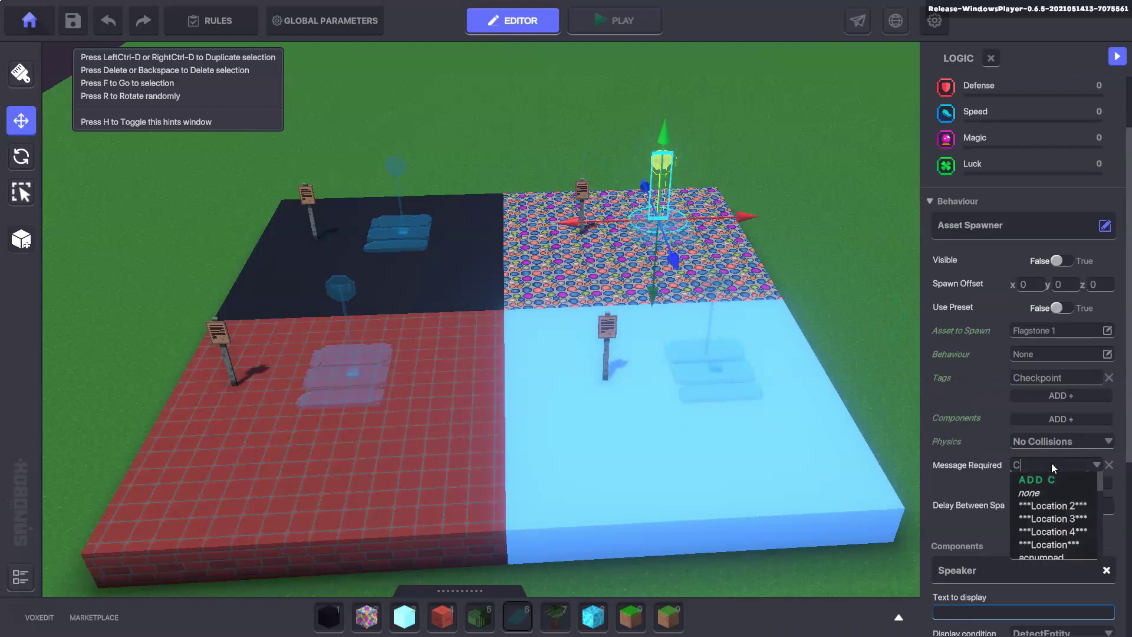
left_click(1033, 545)
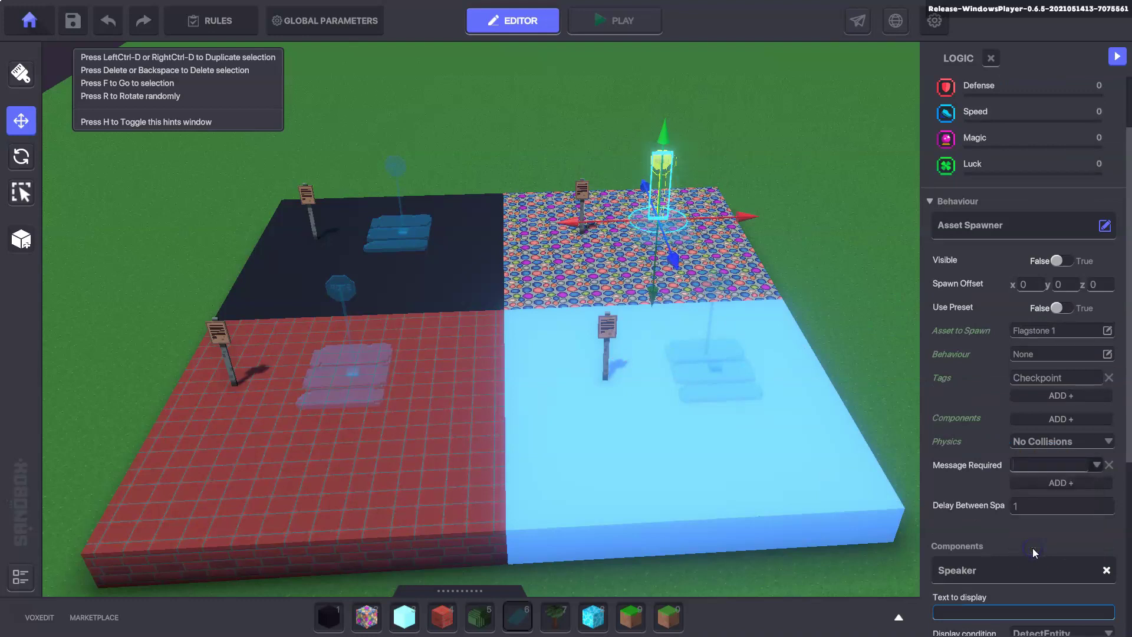
Step: Set the dark tile spawner's Message Required to Black
left_click(392, 165)
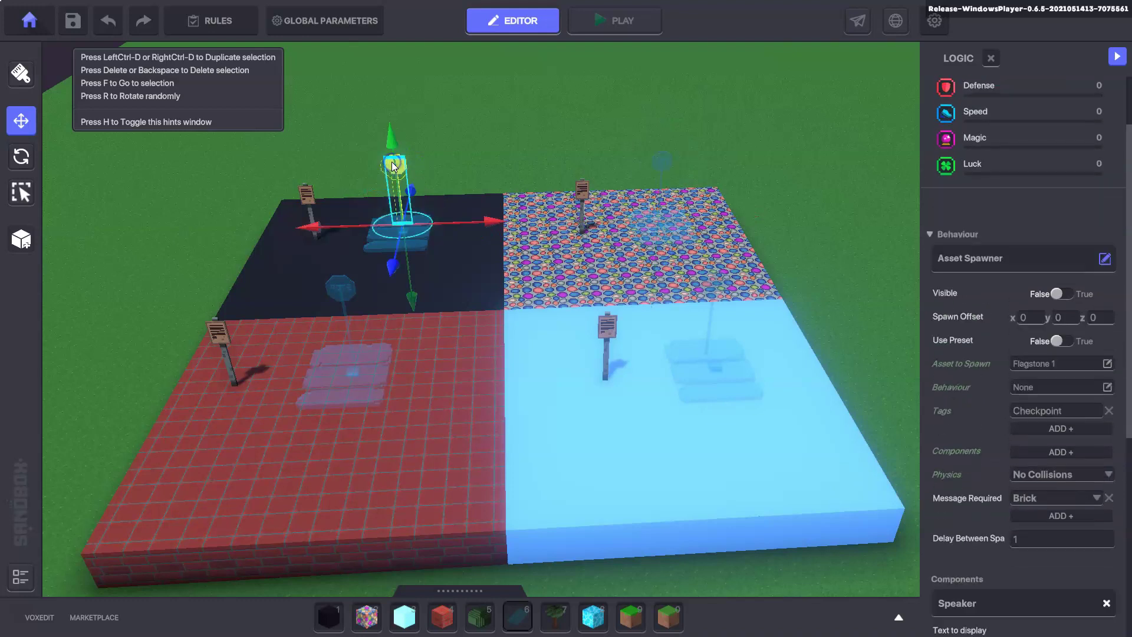
left_click(1042, 466)
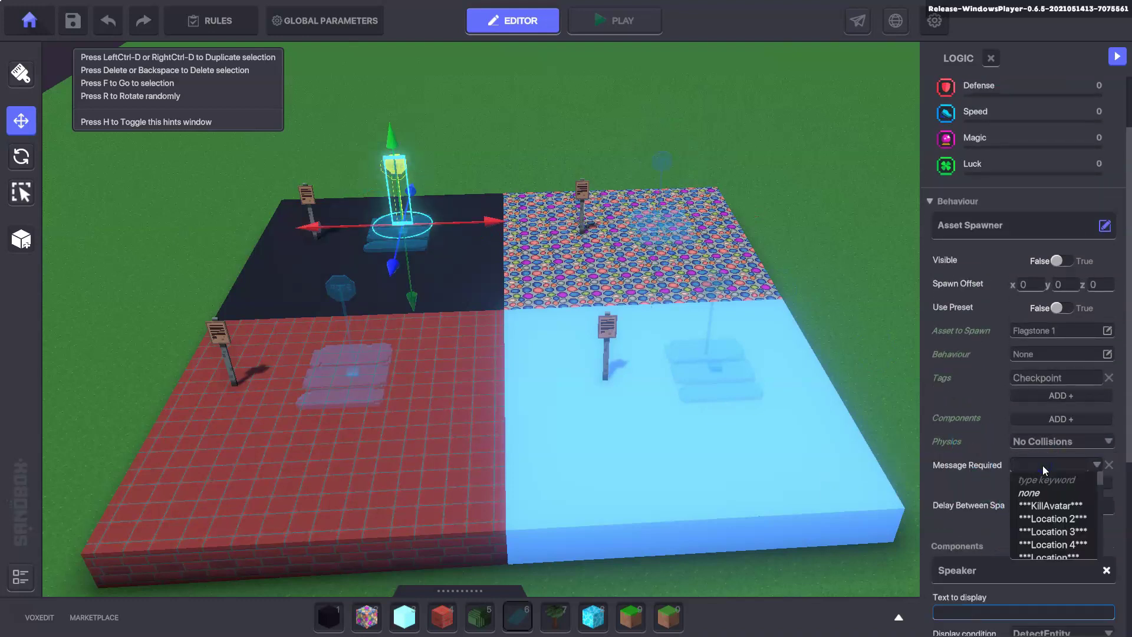
type("Bl")
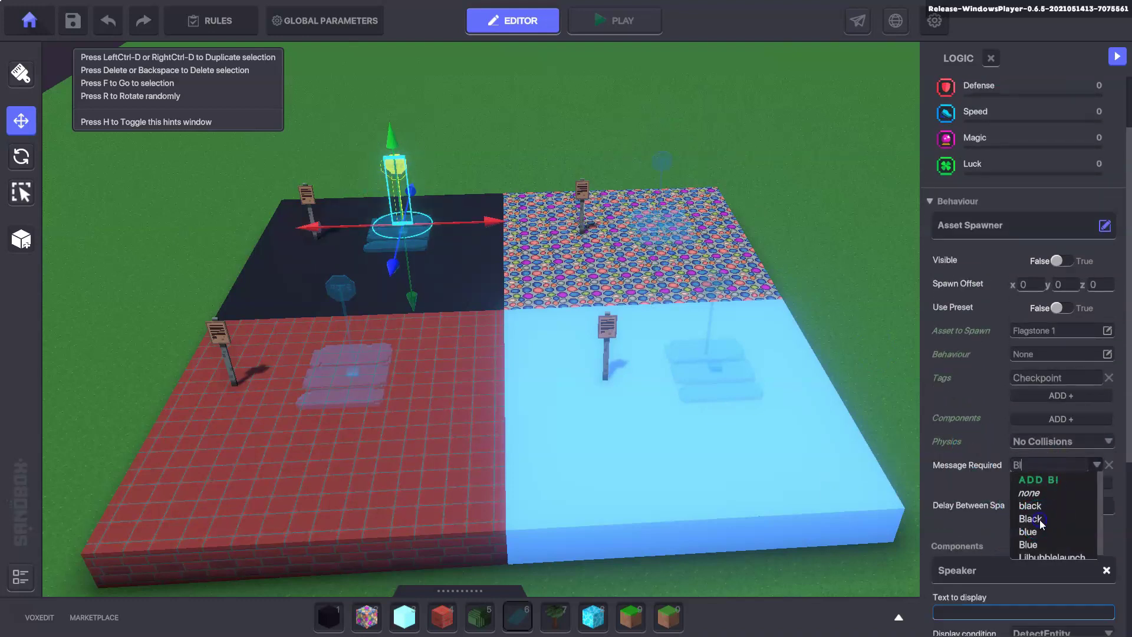
left_click(1039, 519)
Step: Change the light-blue sign's third answer to Brick, sending the brick message
left_click(606, 329)
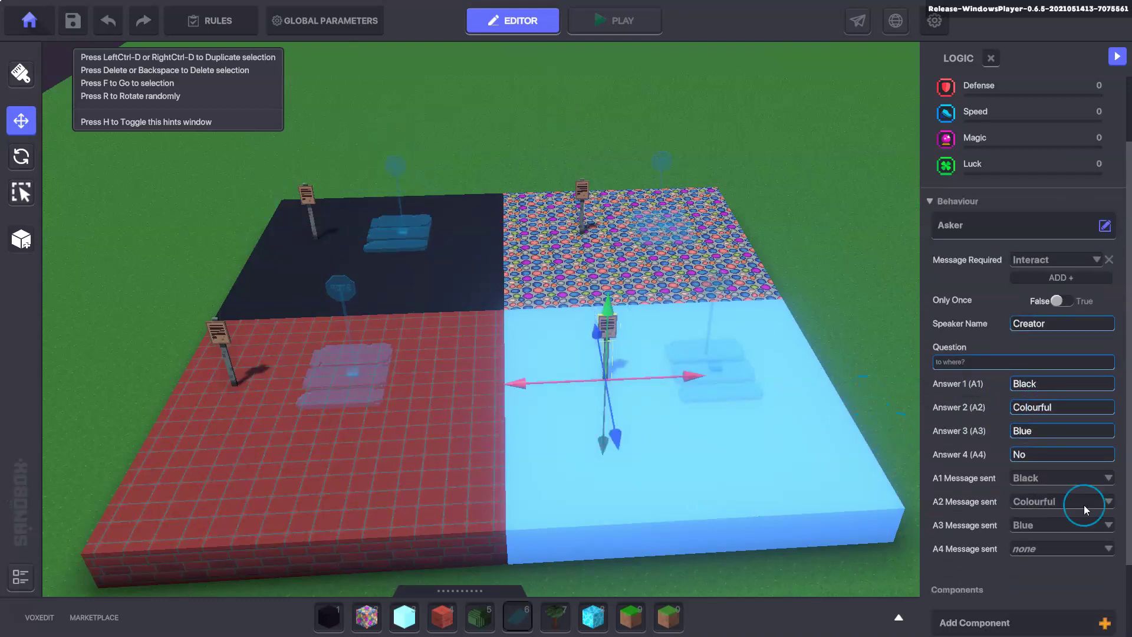
left_click(1026, 431)
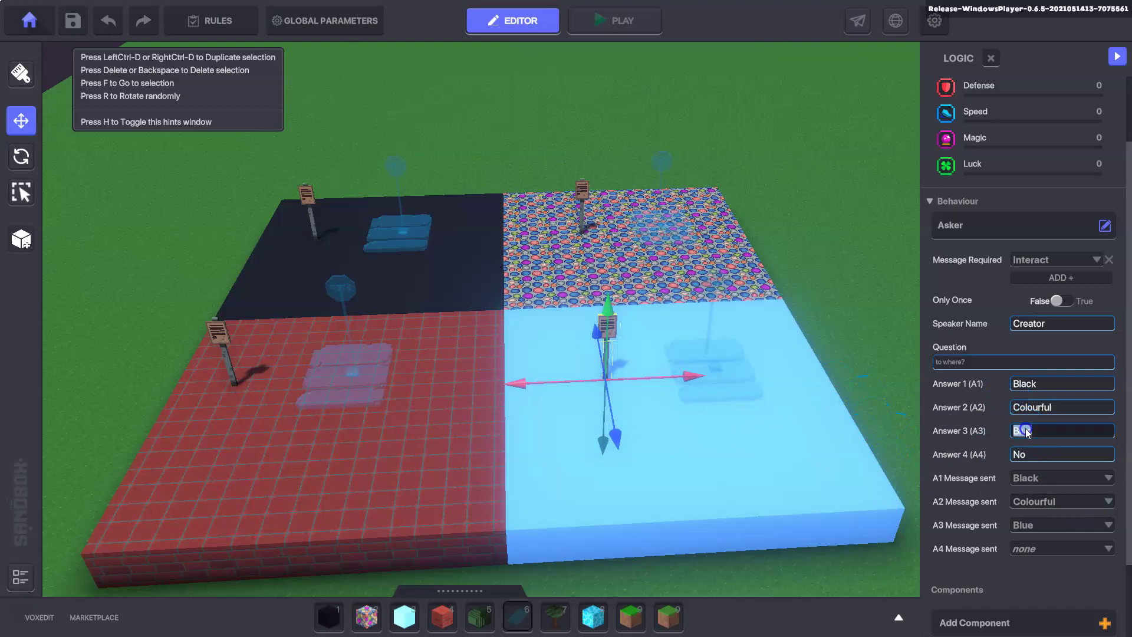
type("Brick")
double_click(1026, 431)
left_click(1071, 436)
left_click(1053, 523)
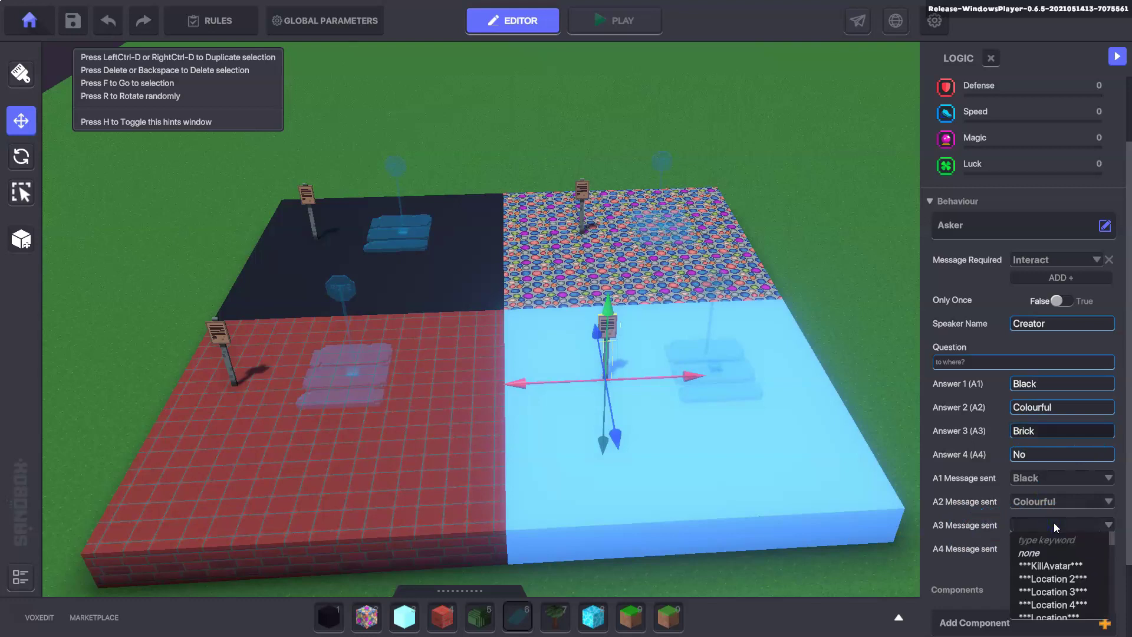
type("br")
left_click(1043, 565)
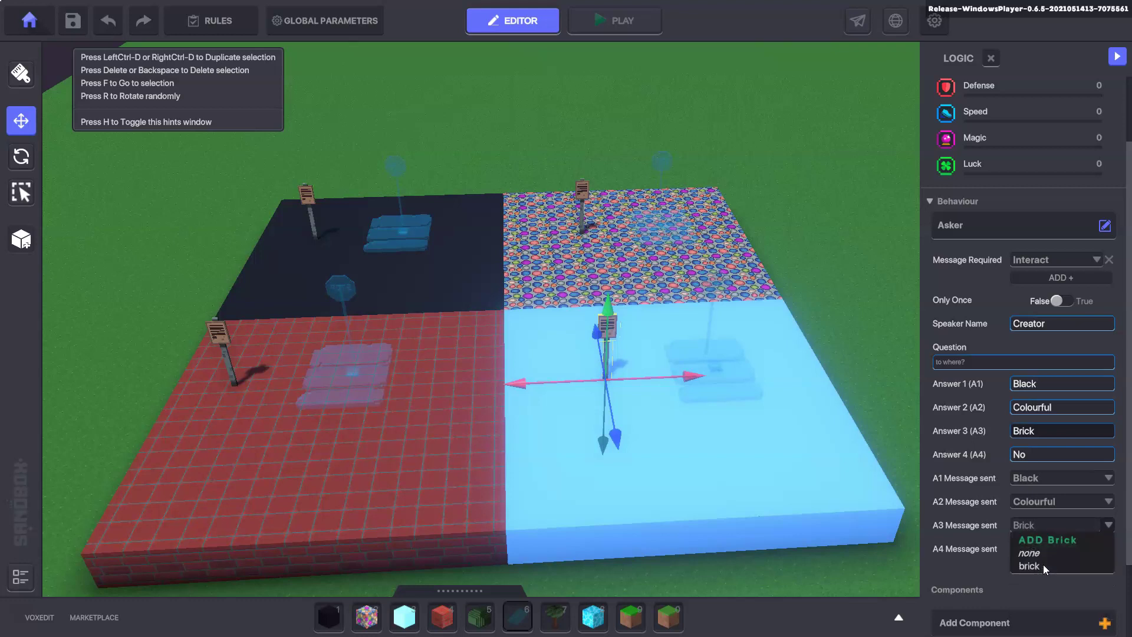
key("BackSpace")
key("BackSpace")
key("BackSpace")
key("BackSpace")
key("BackSpace")
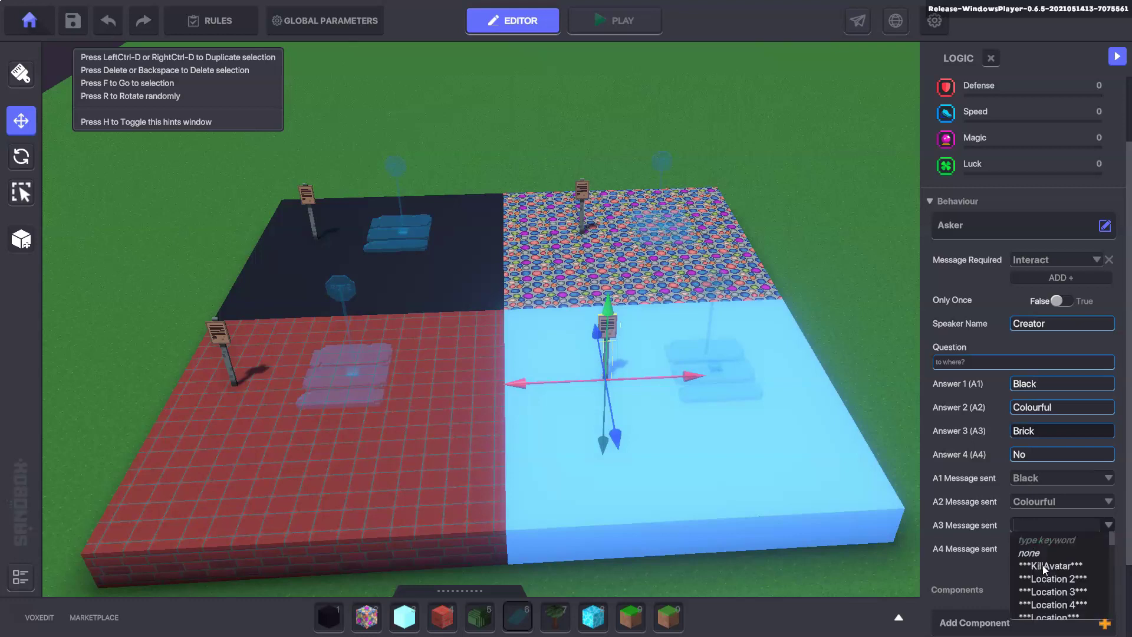
type("br")
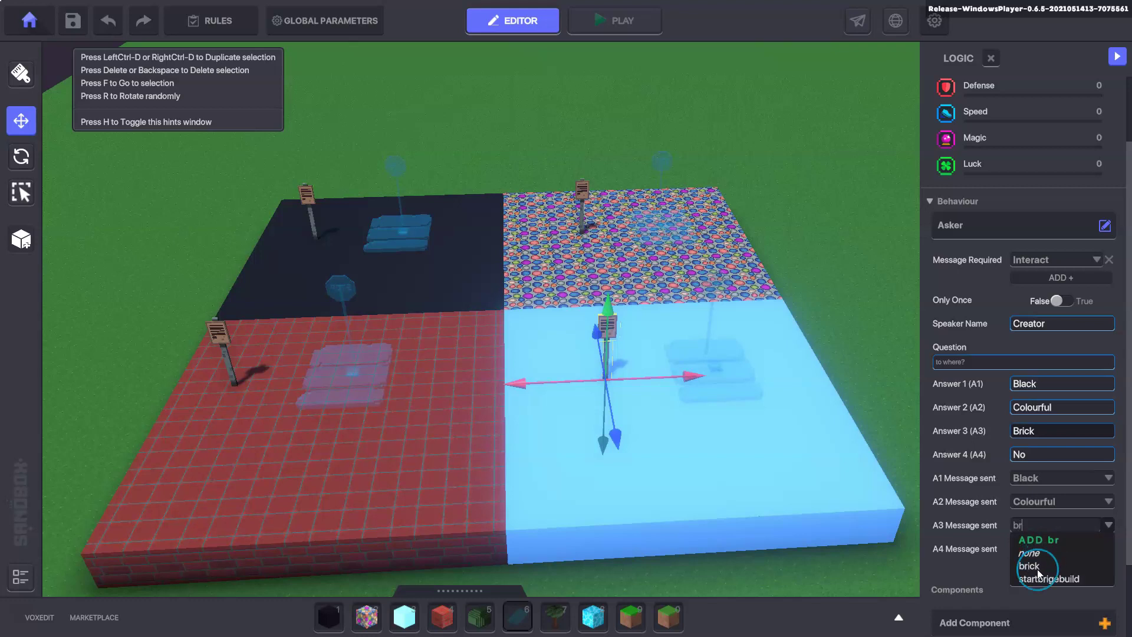
left_click(1032, 566)
key("a")
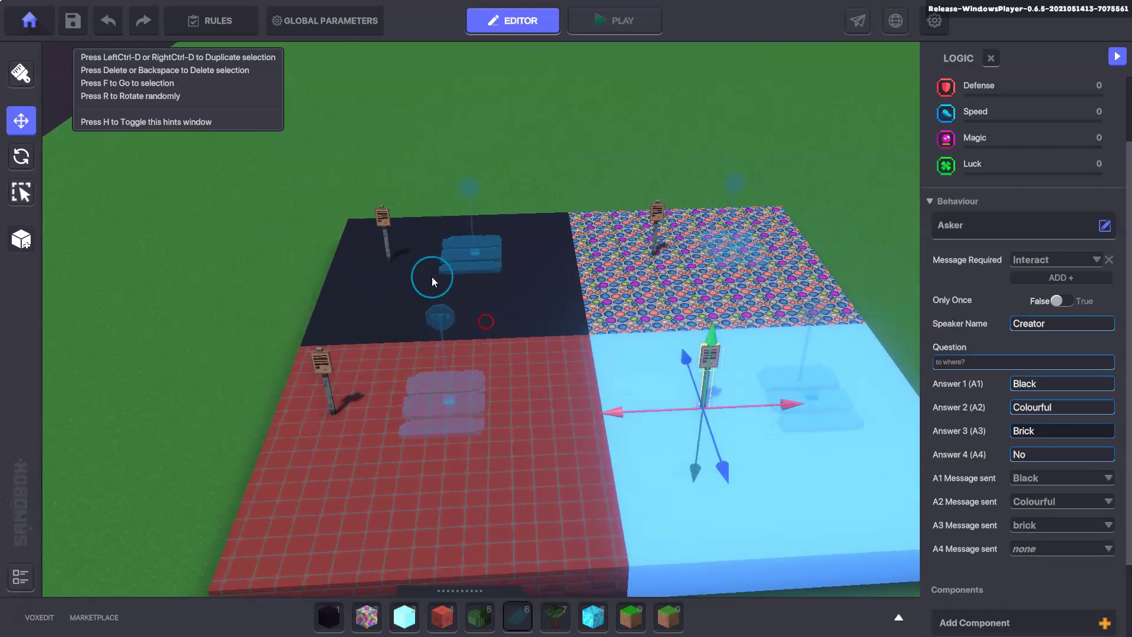
Step: Change the black-area sign's first answer from Black to Brick, sending the brick message
left_click(383, 223)
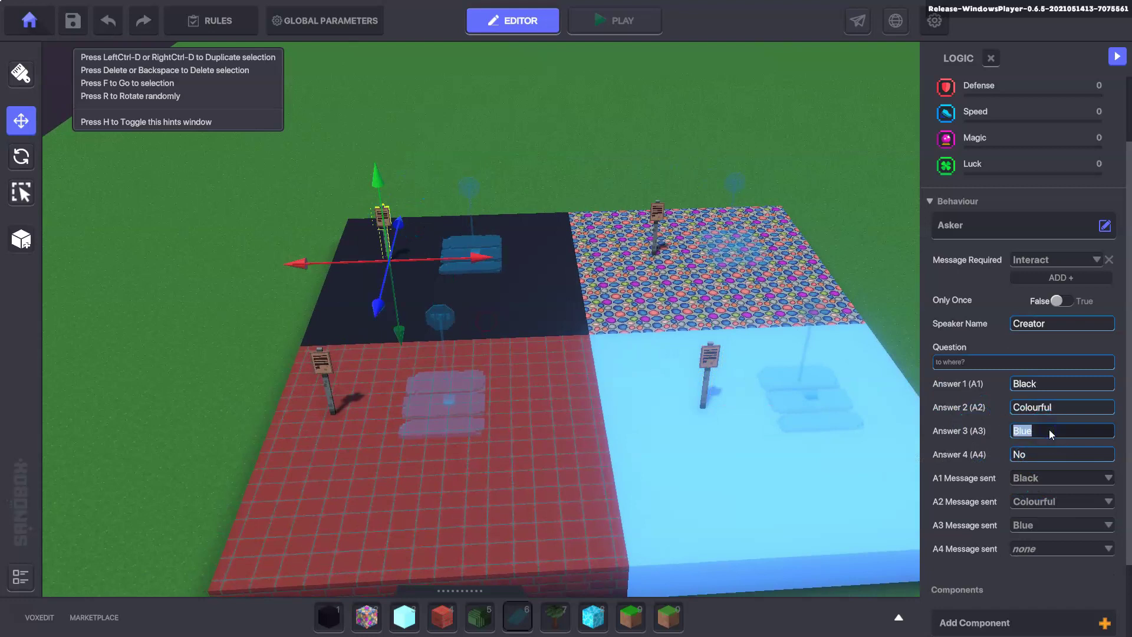
double_click(1037, 385)
type("Brick")
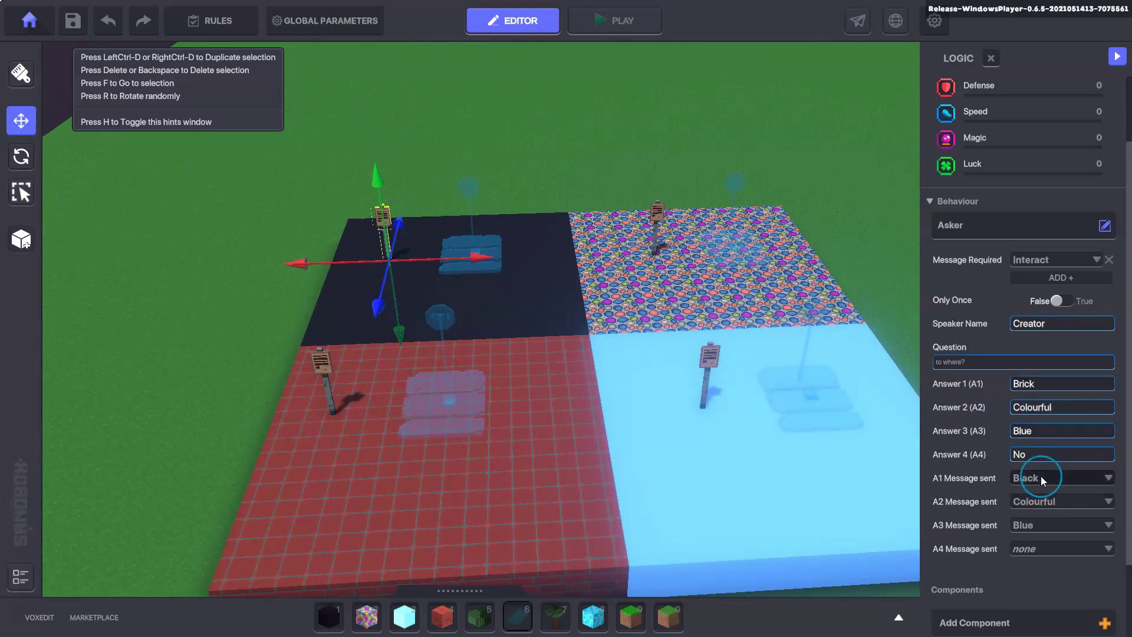
left_click(1041, 477)
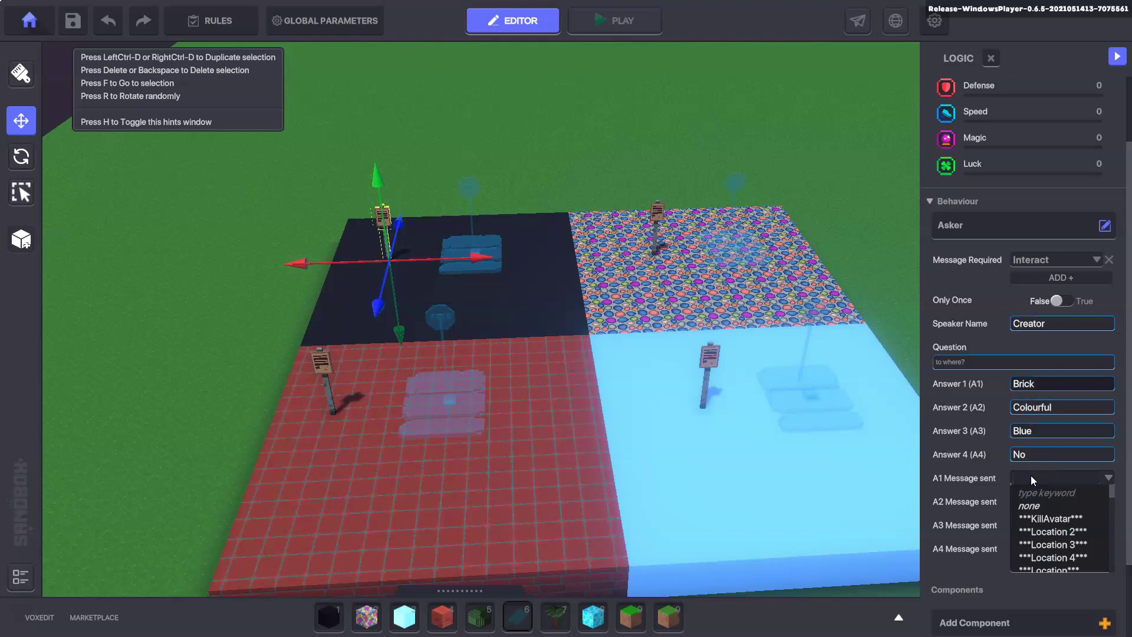
type("Brick")
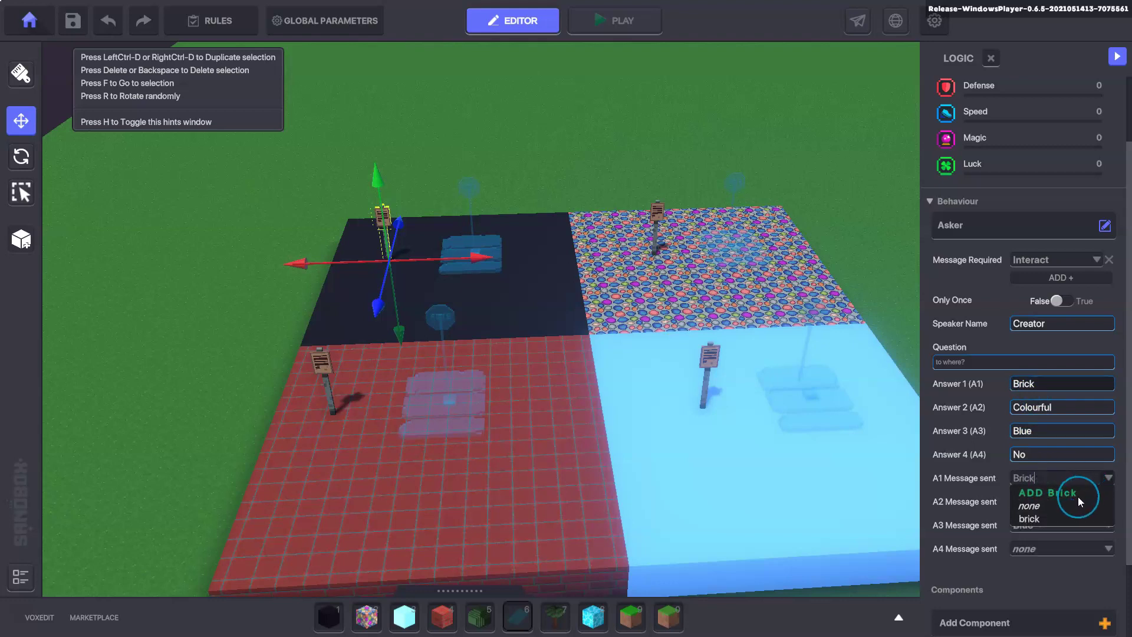
left_click(1031, 519)
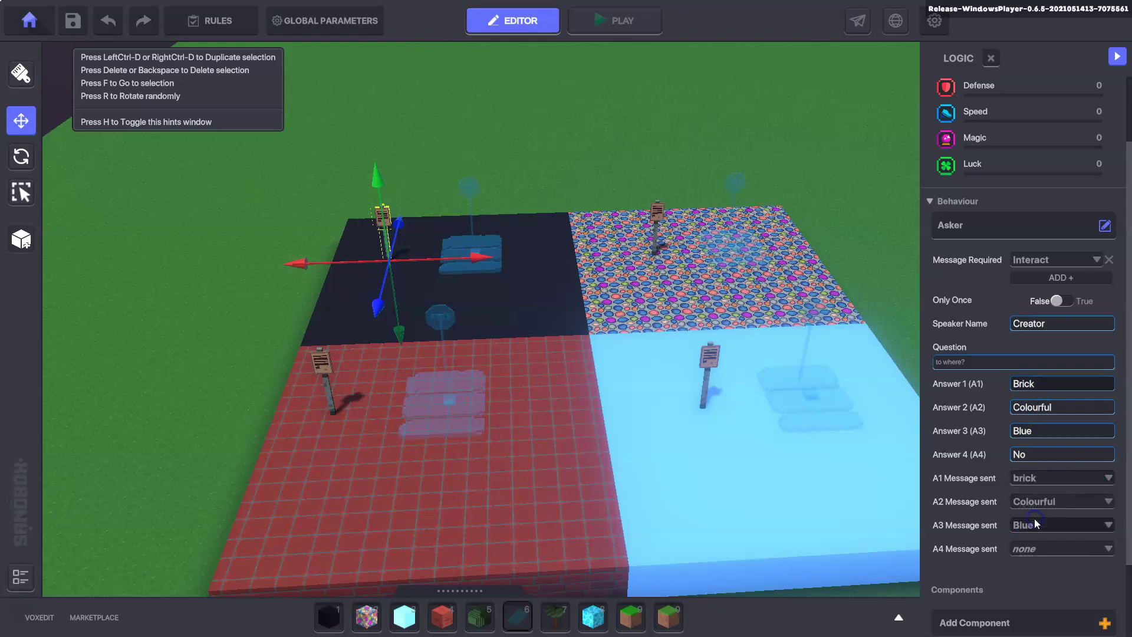
Step: Change the colourful platform sign's second answer to Brick, sending the brick message
left_click(661, 215)
left_click(1043, 422)
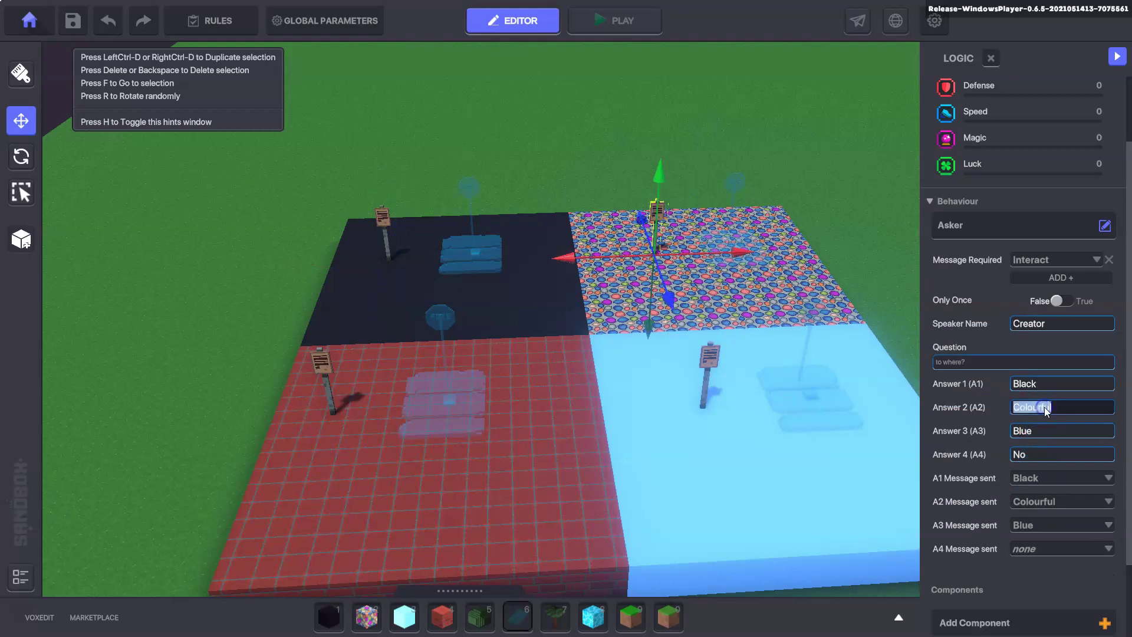
type("Brick")
left_click(1052, 503)
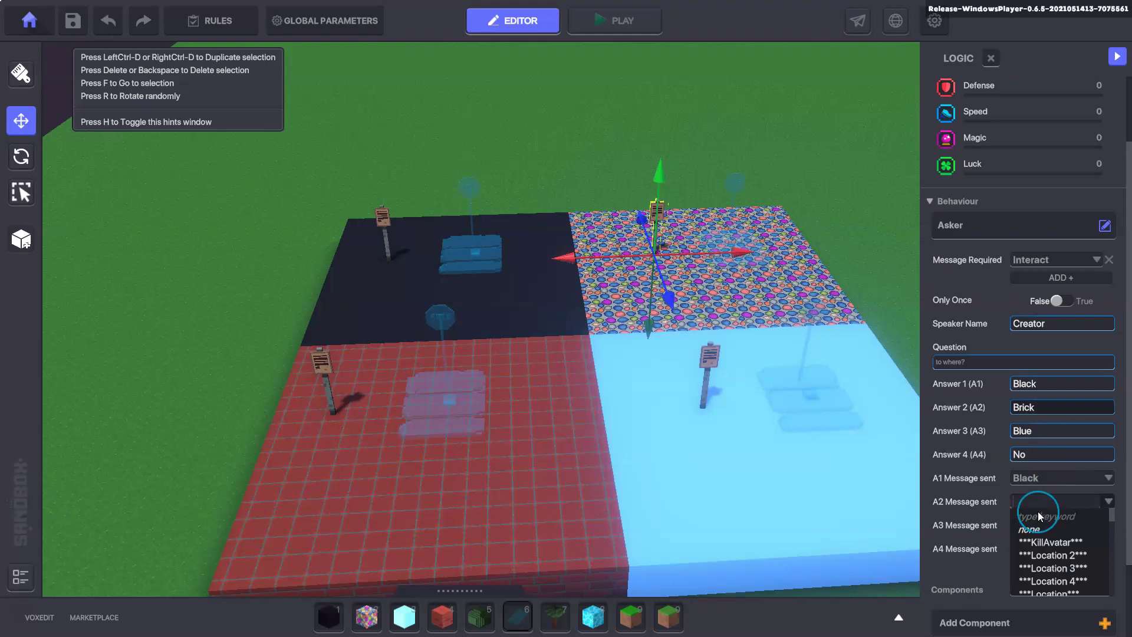
type("brick")
left_click(1032, 539)
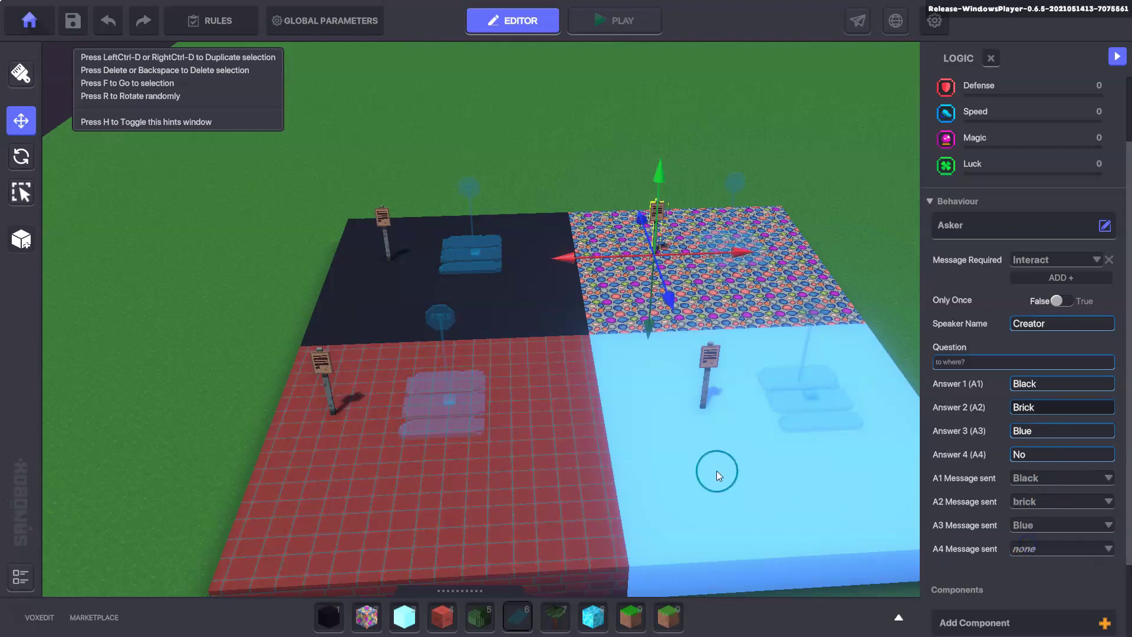
scroll(677, 459, "down", 5)
Step: Start a playtest and use the brick platform's sign to teleport to the colourful platform
left_click(674, 442)
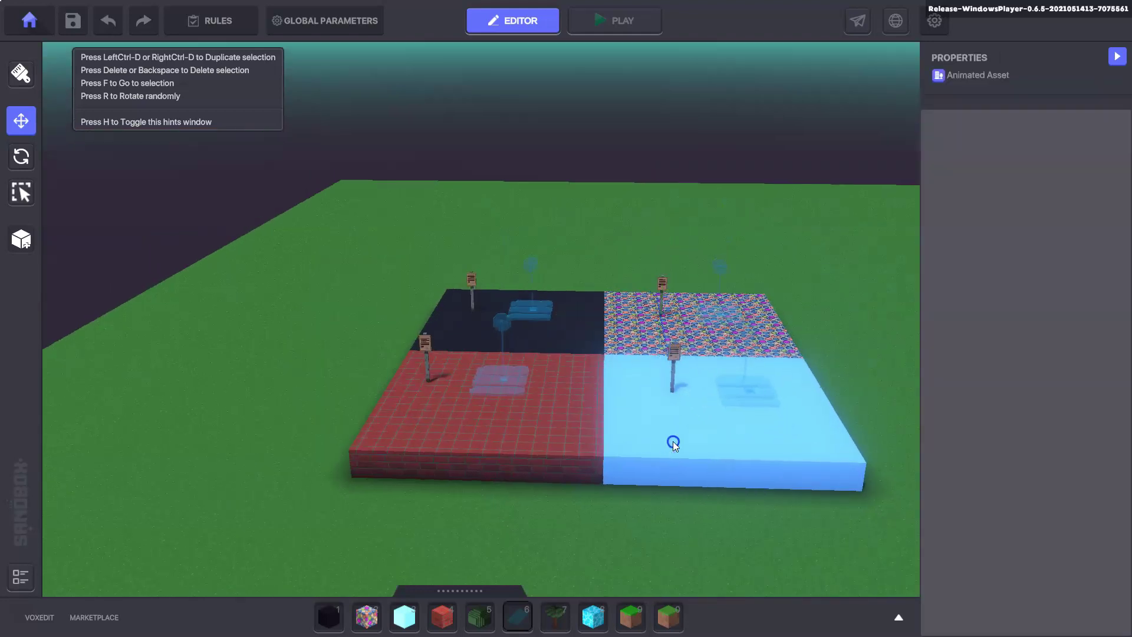
key("ctrl+p")
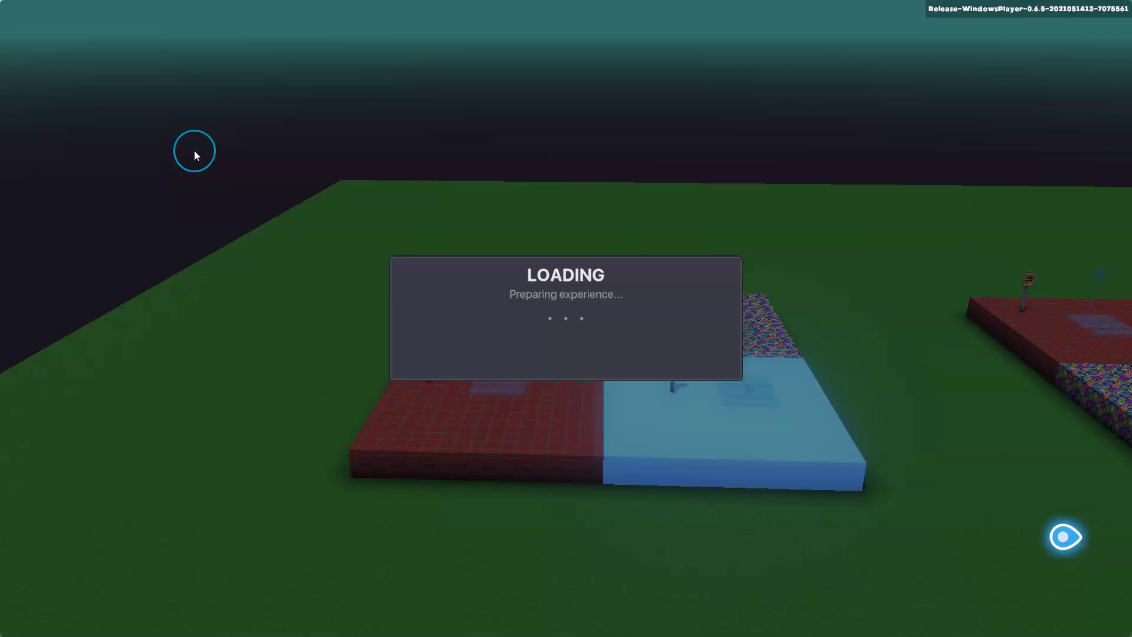
key("w")
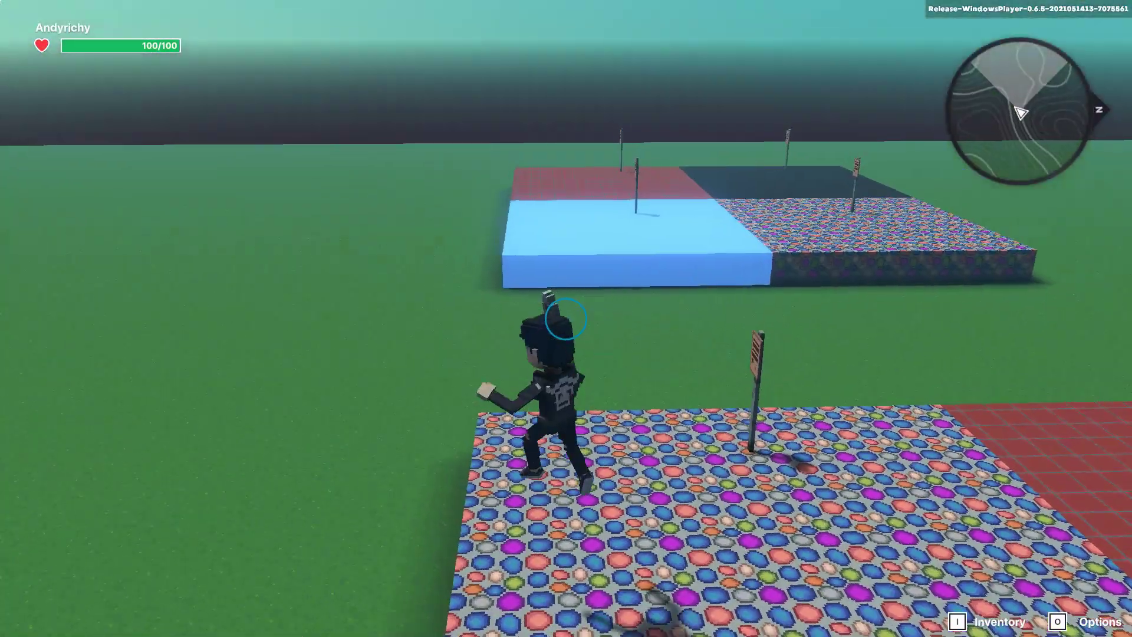
key("w")
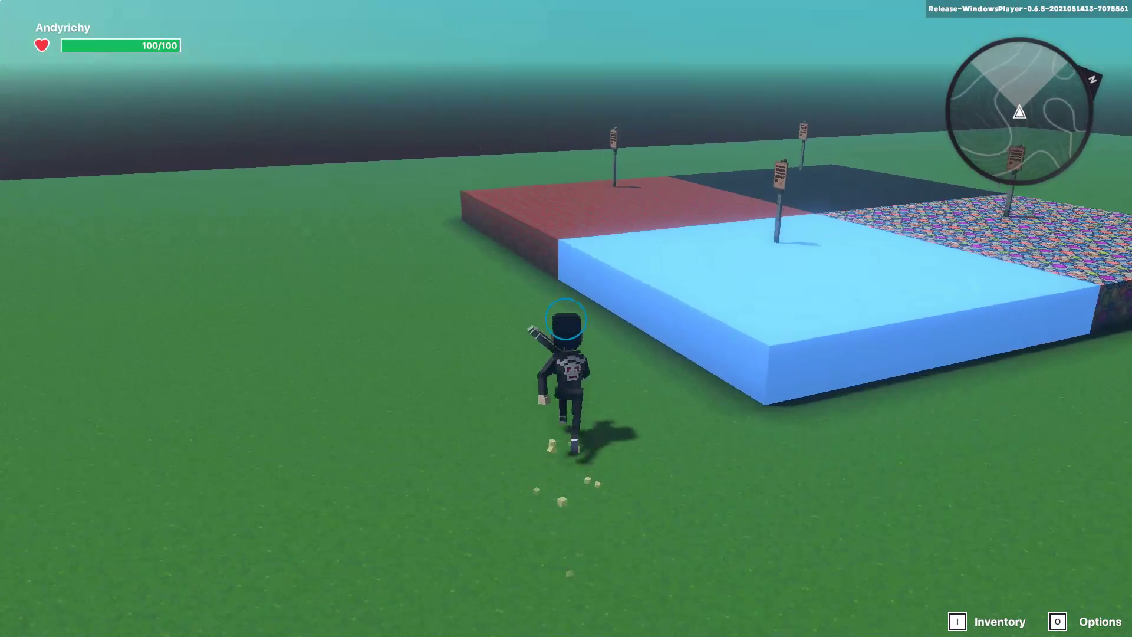
key("w")
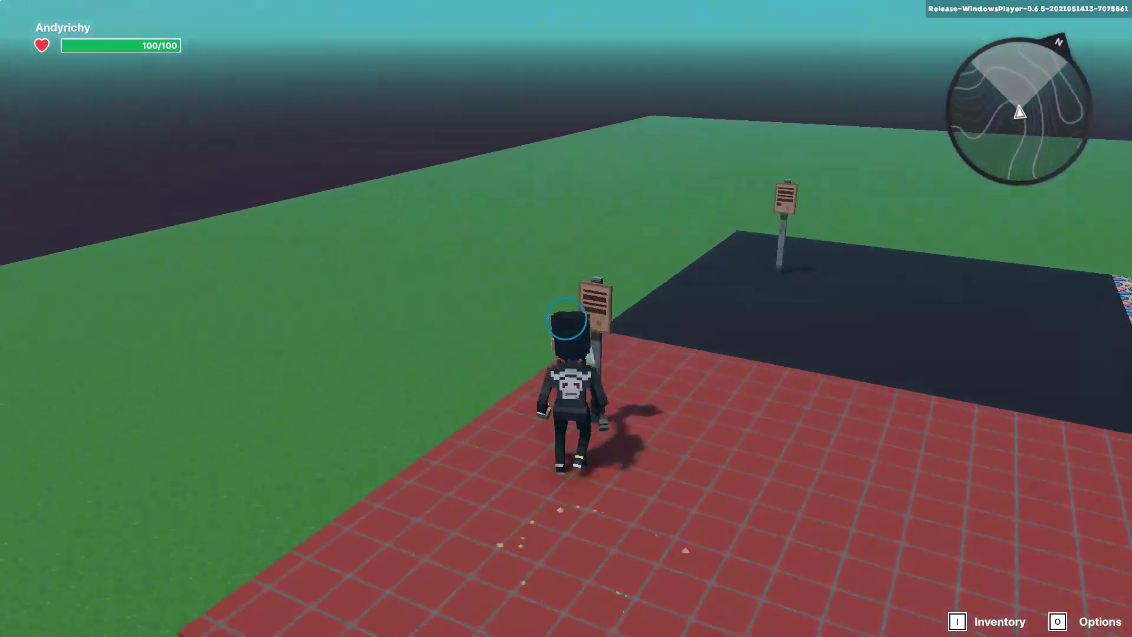
key("e")
left_click(634, 435)
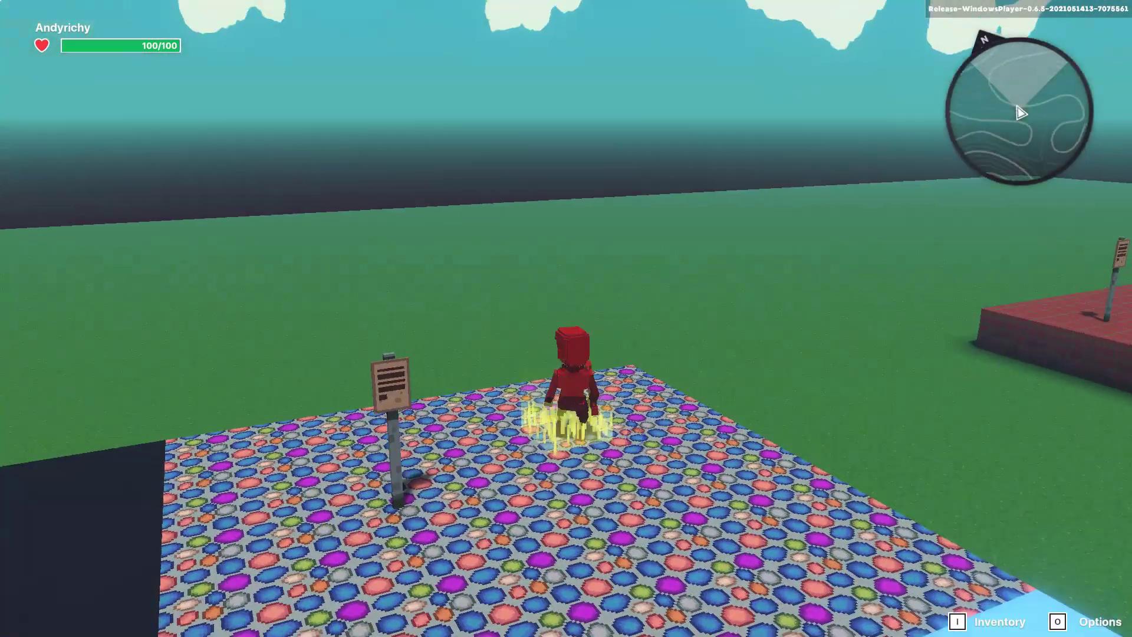
Step: Teleport via the signs to the black, then blue platform, and return to the editor
key("w")
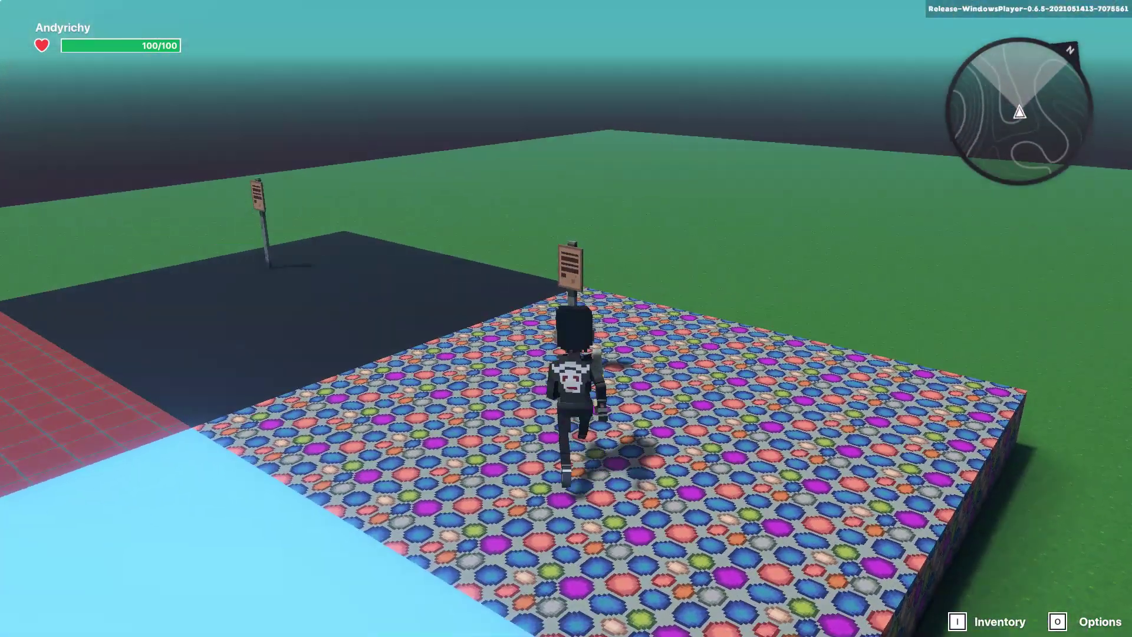
key("e")
left_click(455, 451)
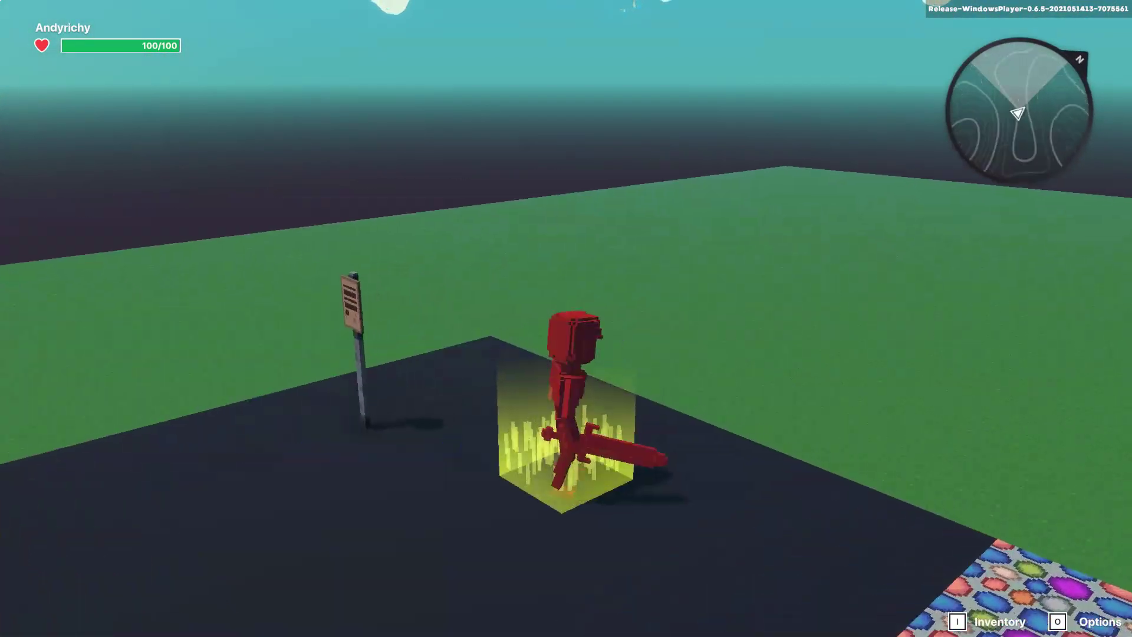
key("w")
key("e")
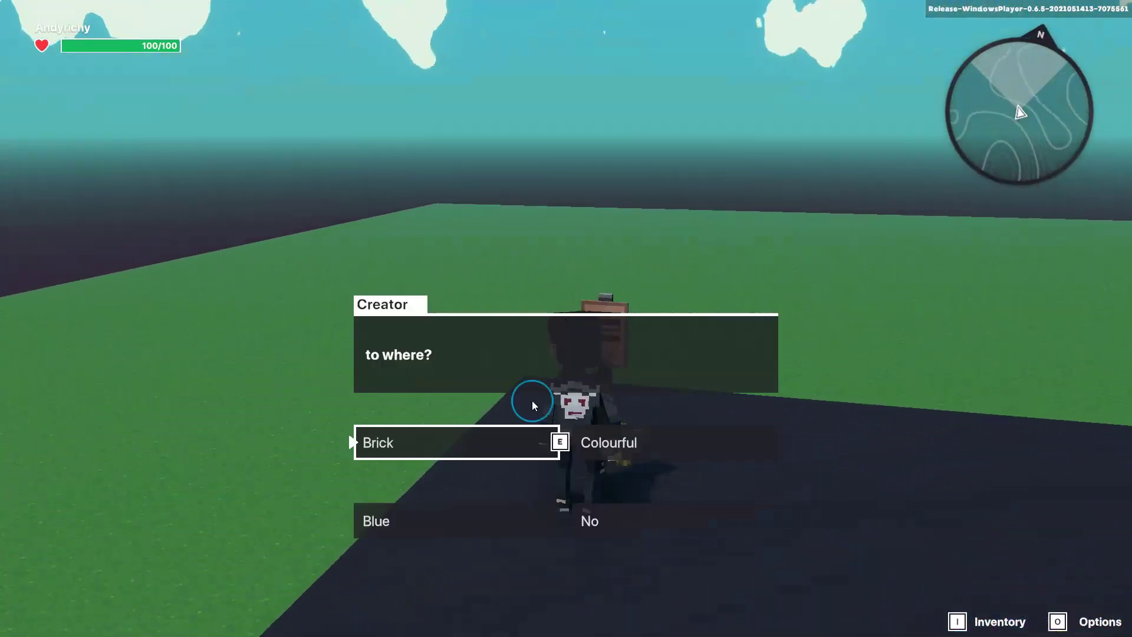
left_click(479, 517)
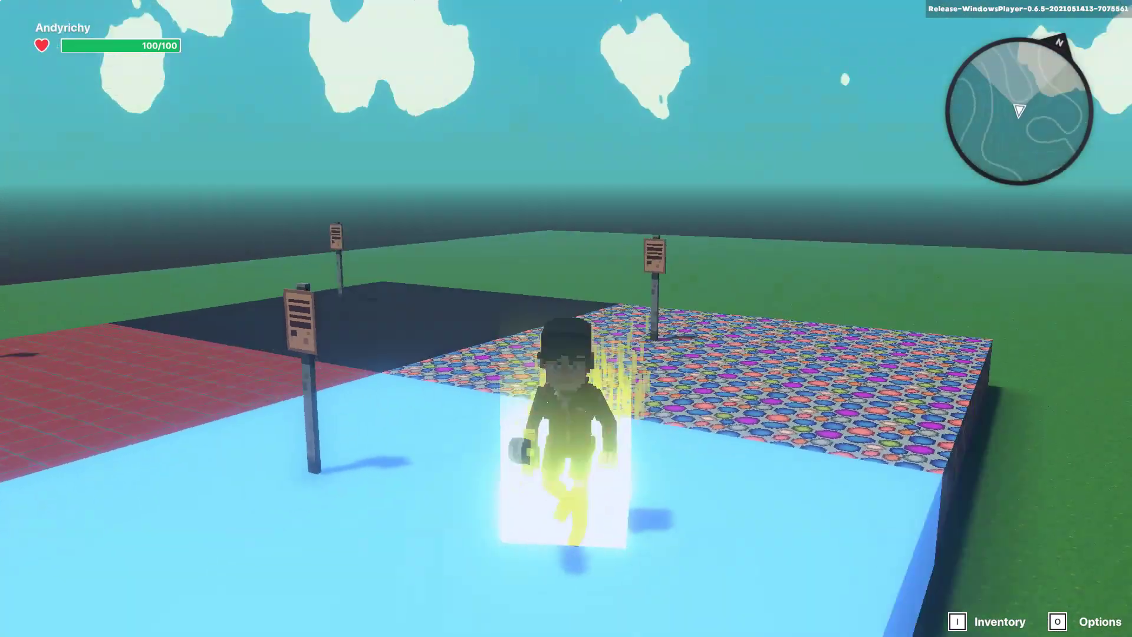
key("Escape")
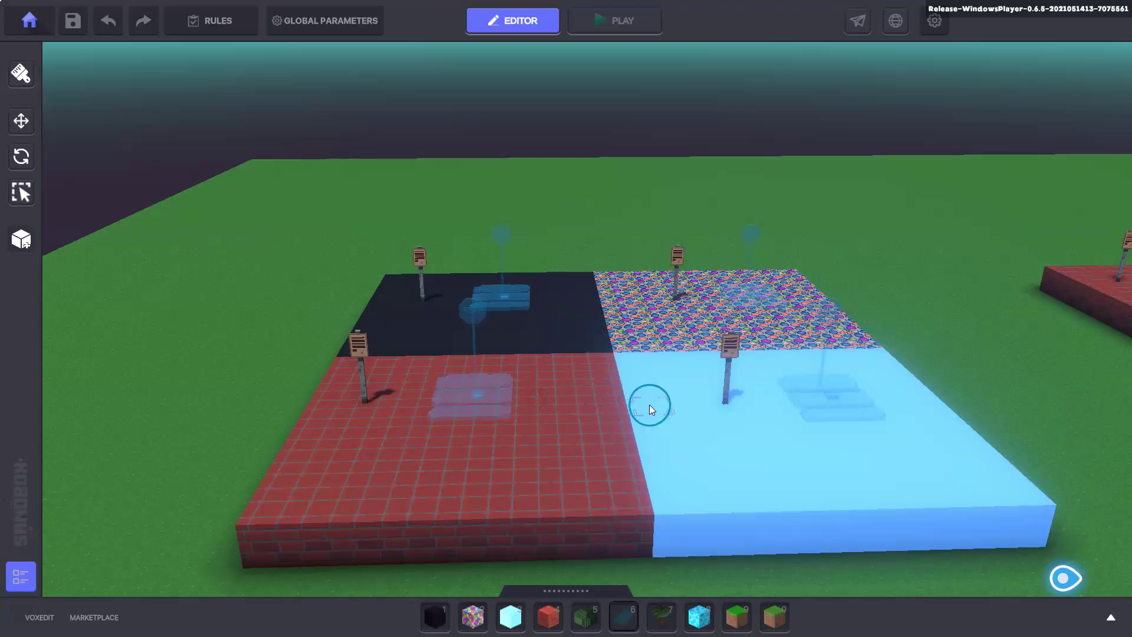
mouse_move(649, 405)
right_mouse_down()
mouse_move(518, 392)
mouse_move(516, 408)
mouse_move(631, 399)
right_mouse_up()
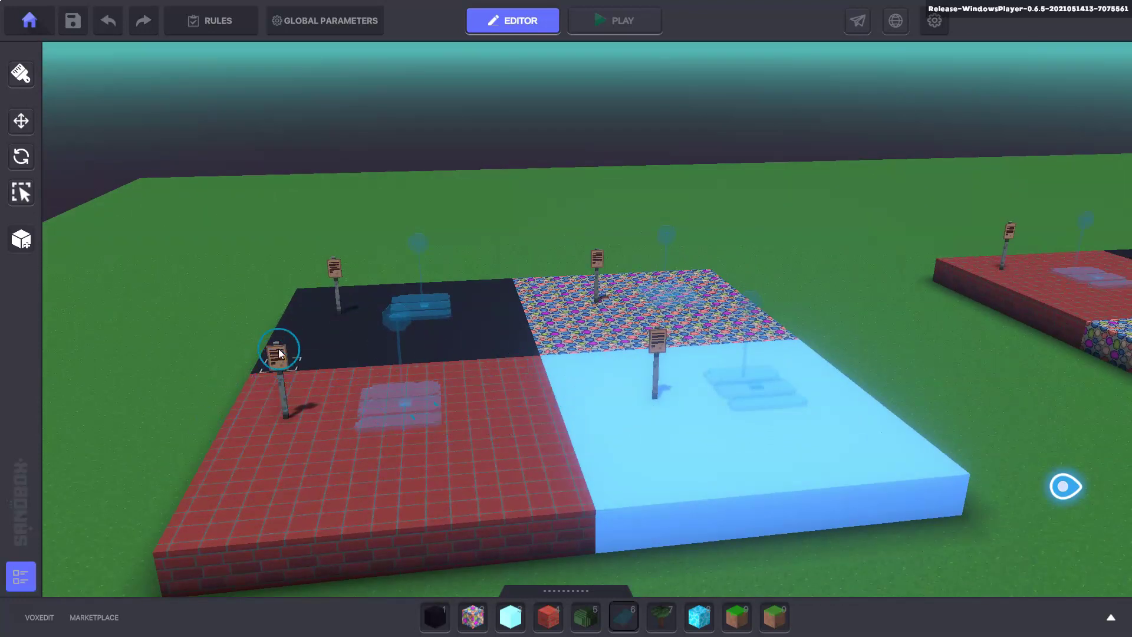
scroll(281, 387, "up", 3)
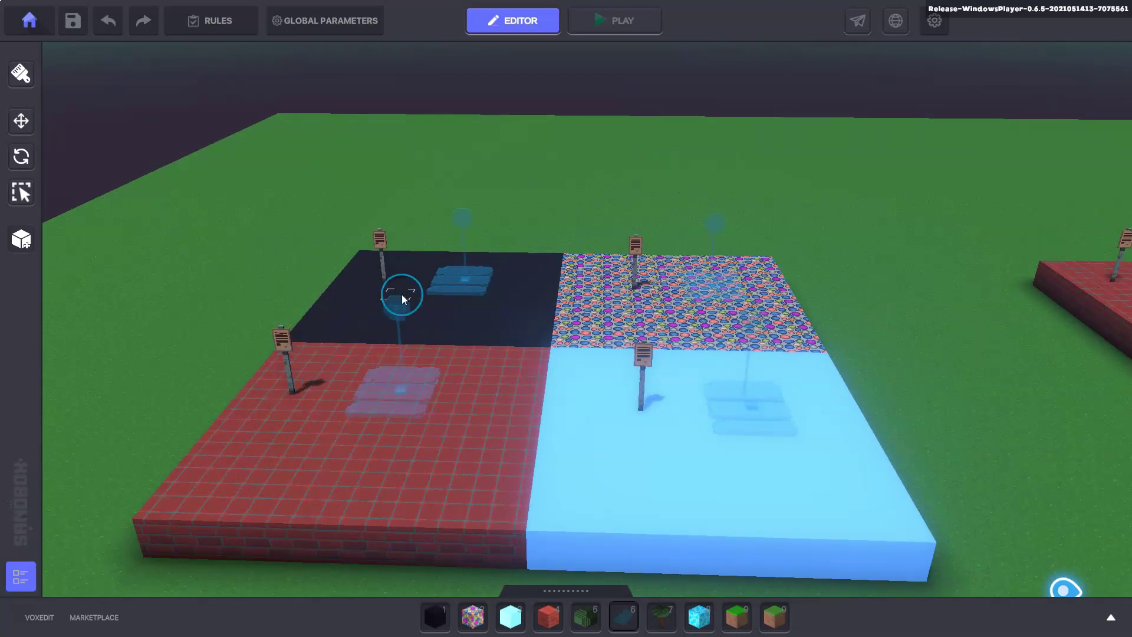
left_click(393, 311)
scroll(398, 328, "up", 2)
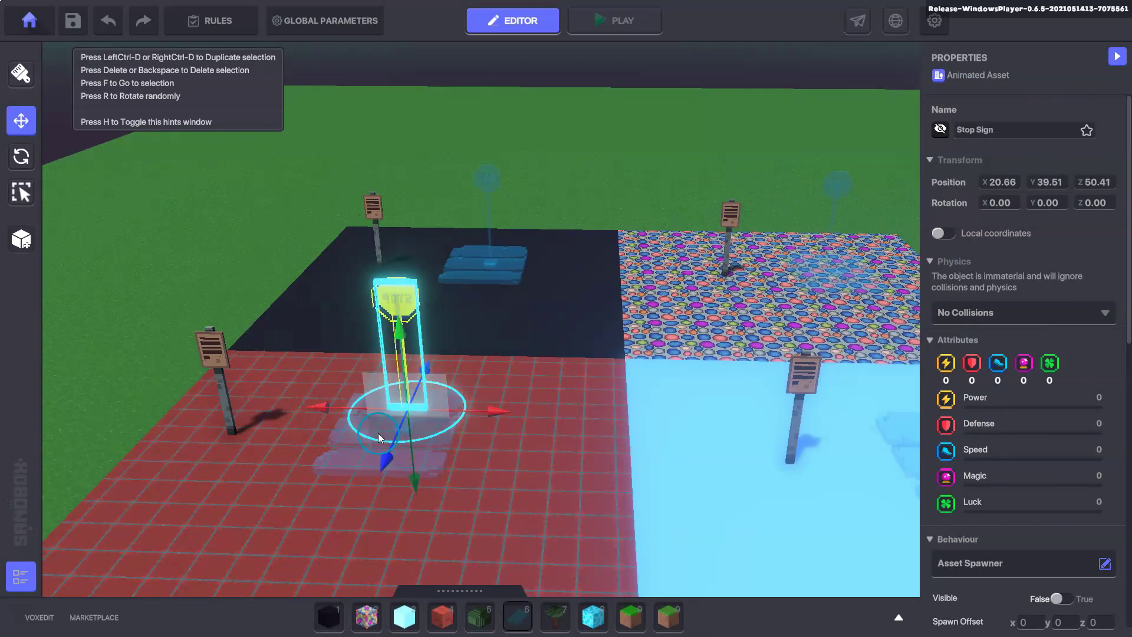
left_click(476, 479)
left_click(426, 460)
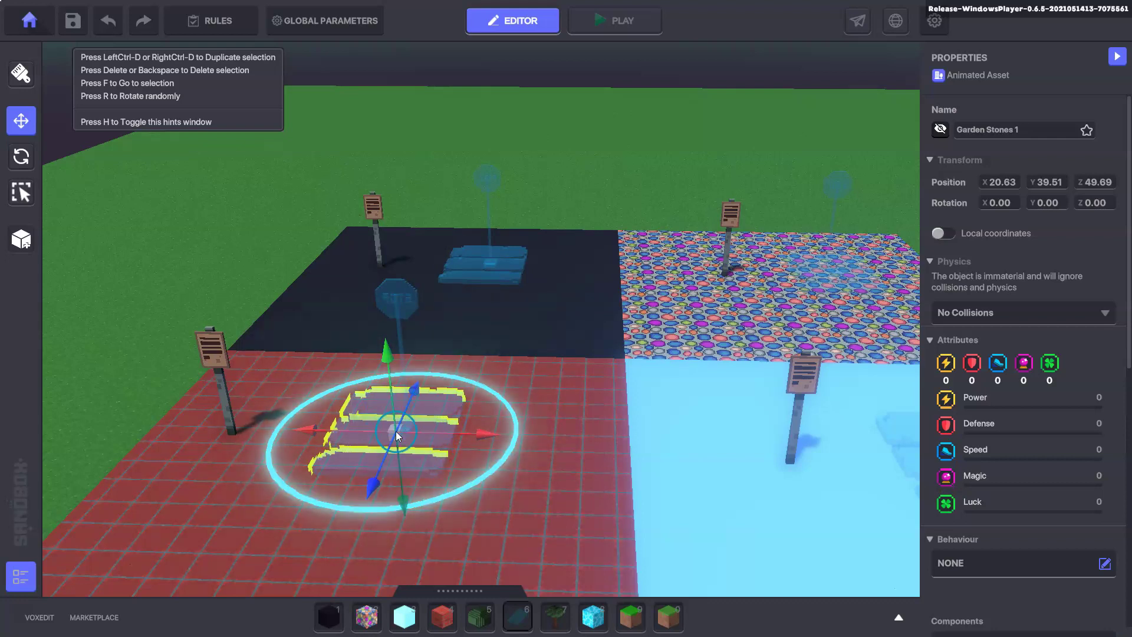
scroll(964, 392, "down", 4)
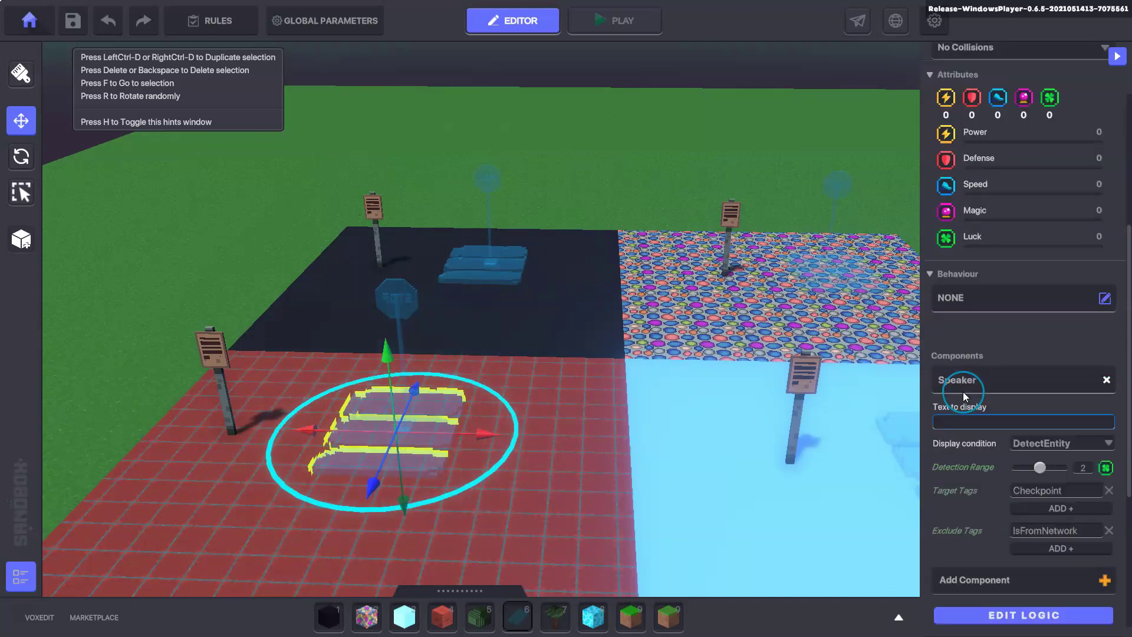
scroll(996, 527, "down", 2)
left_click(996, 527)
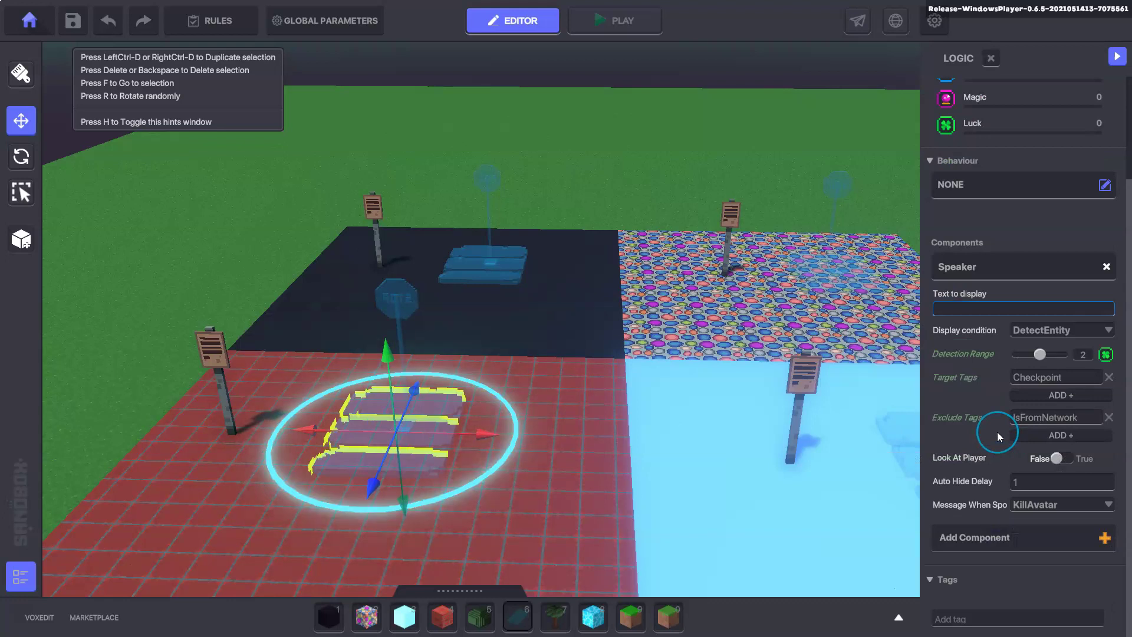
left_click(192, 479)
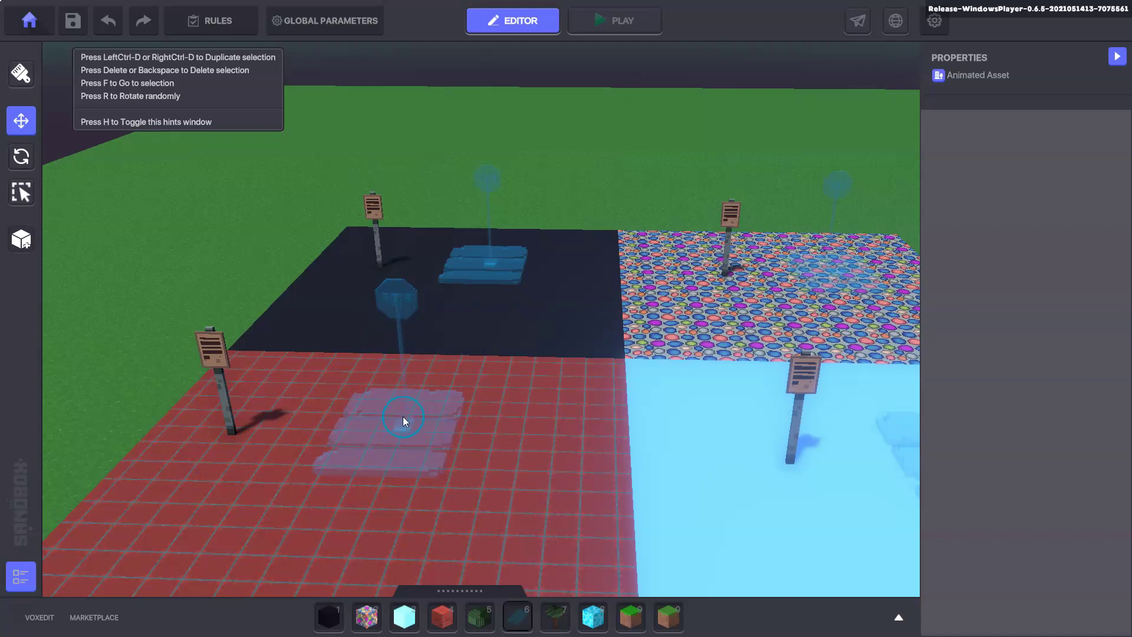
left_click(402, 306)
scroll(972, 415, "down", 3)
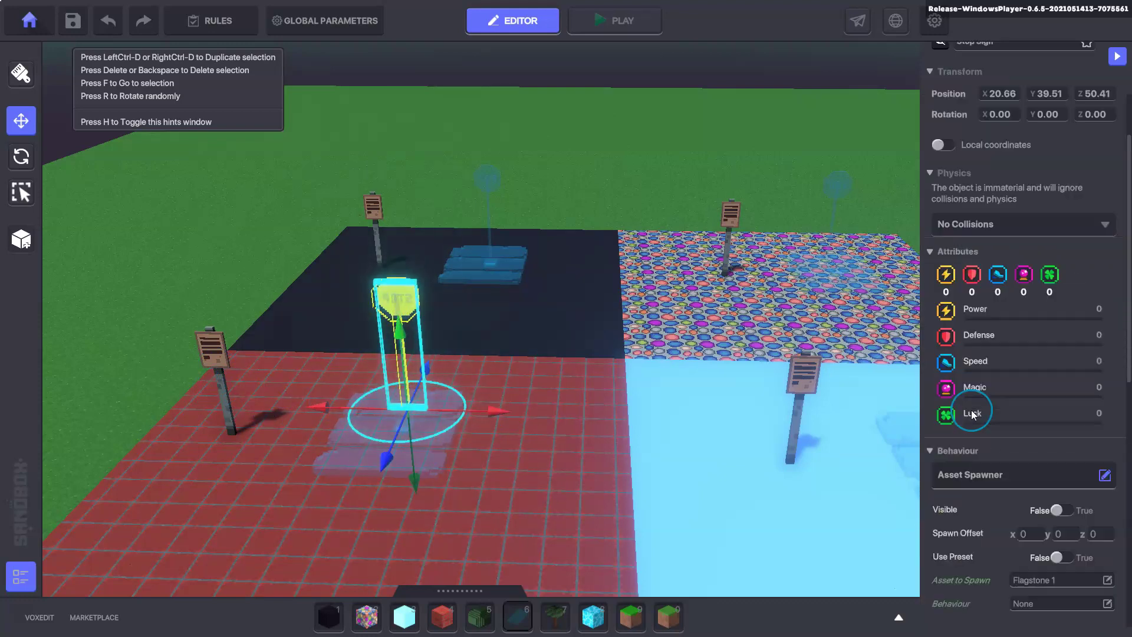
scroll(972, 414, "down", 5)
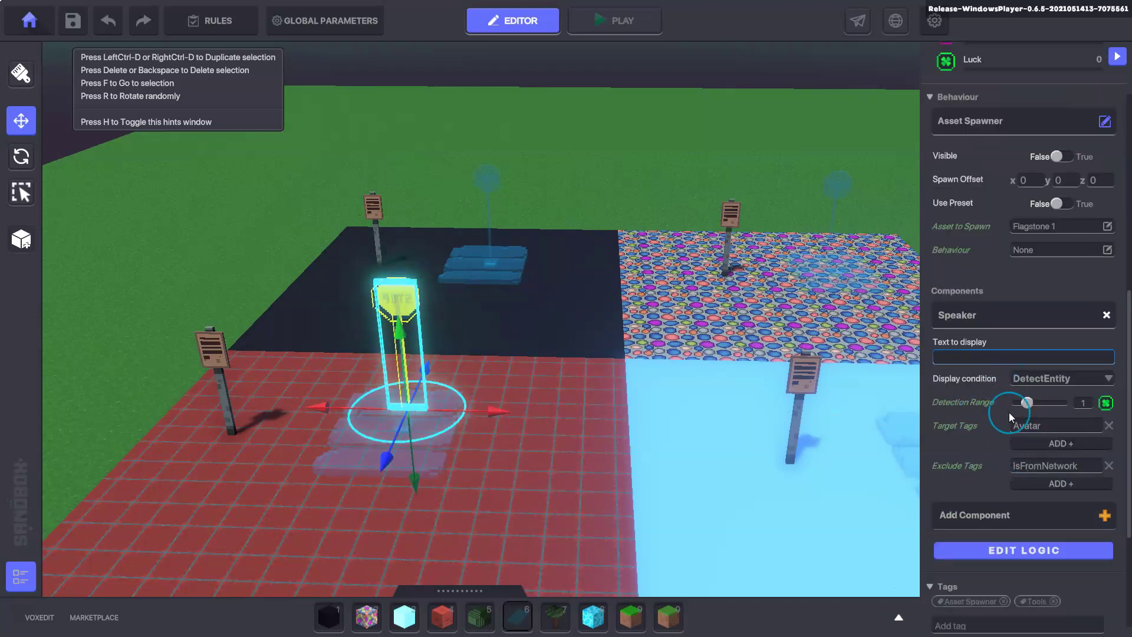
left_click(405, 426)
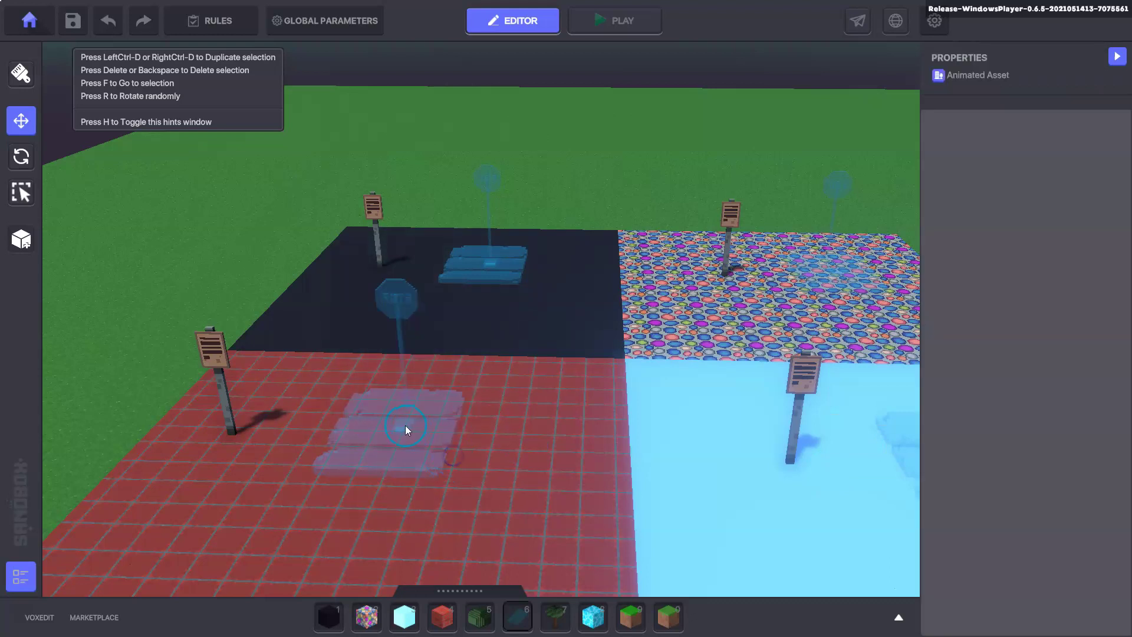
left_click(406, 426)
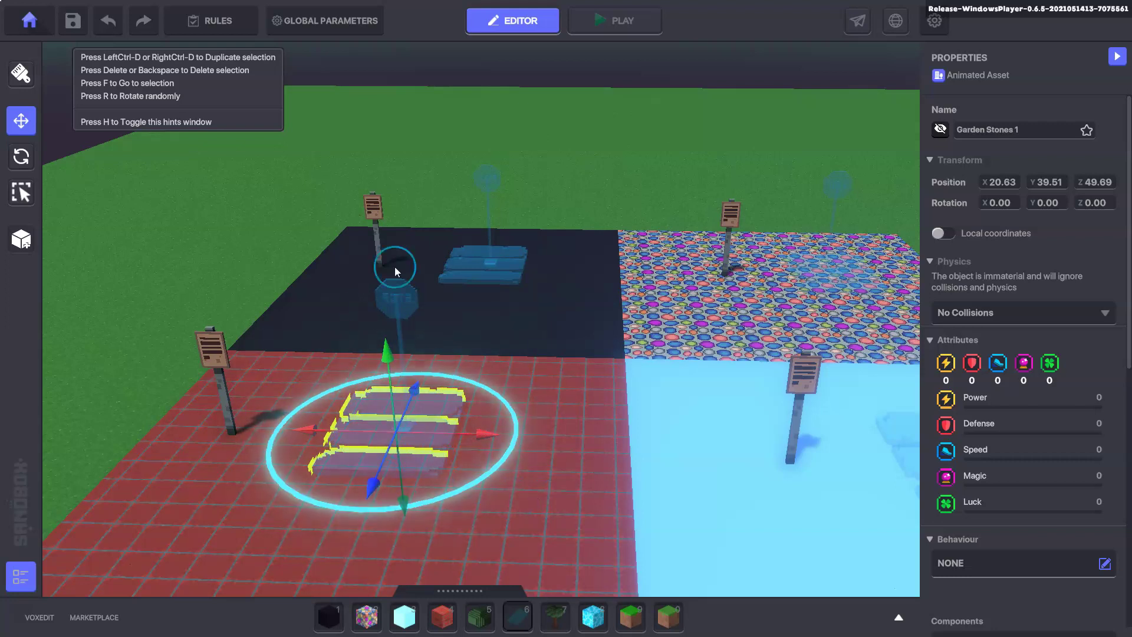
left_click(607, 488)
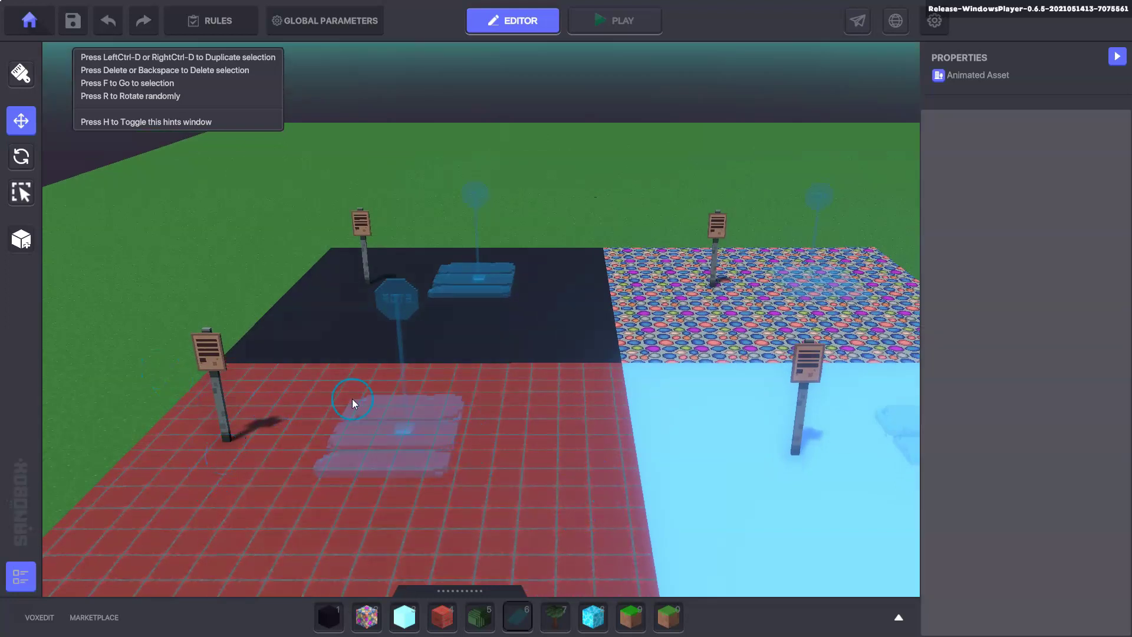
scroll(436, 449, "down", 3)
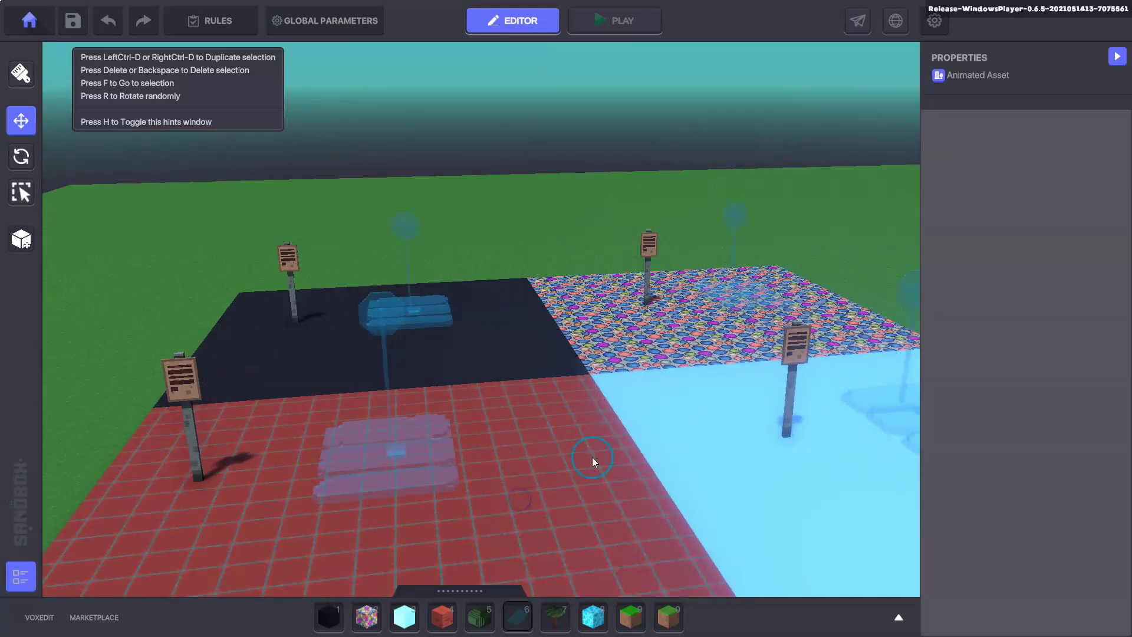
scroll(484, 474, "down", 2)
scroll(484, 474, "down", 5)
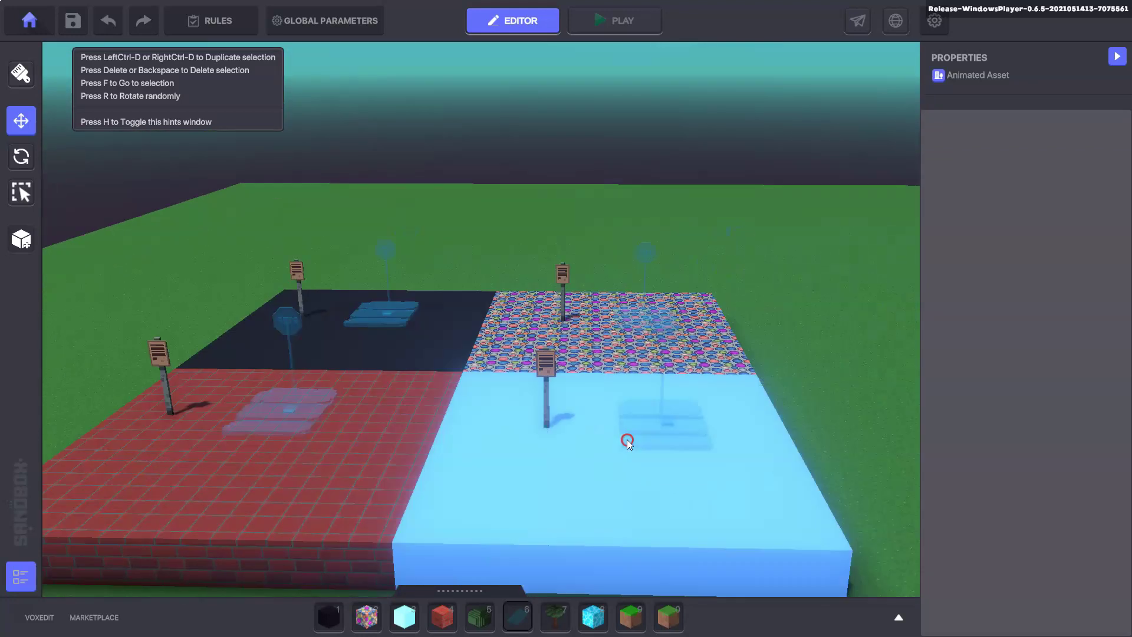
scroll(561, 458, "down", 5)
right_click_drag(522, 423, 495, 430)
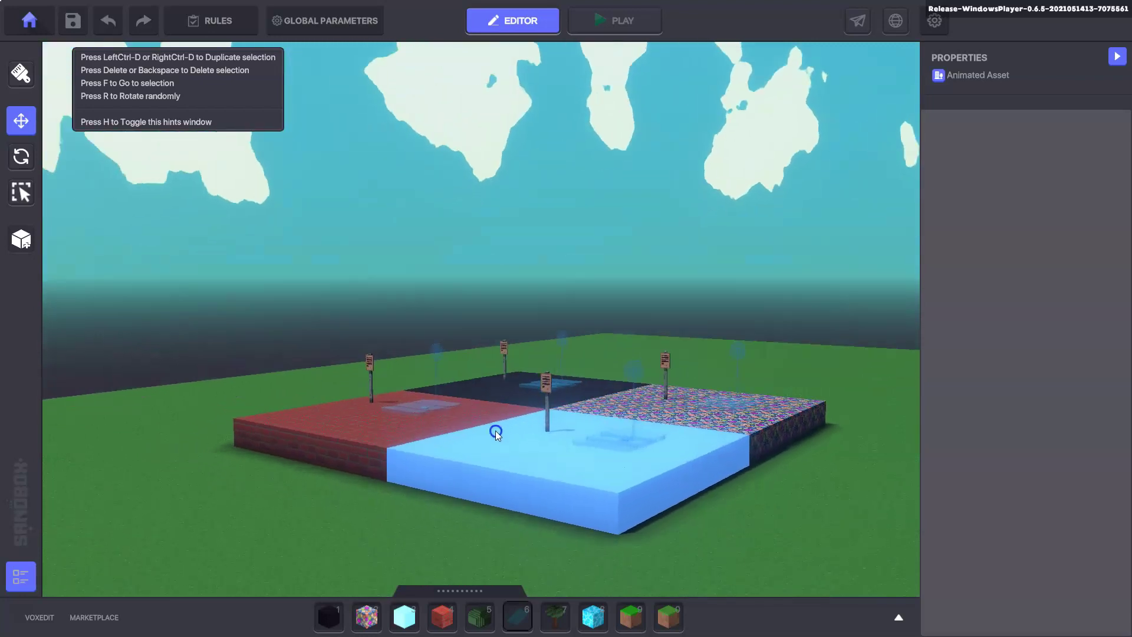